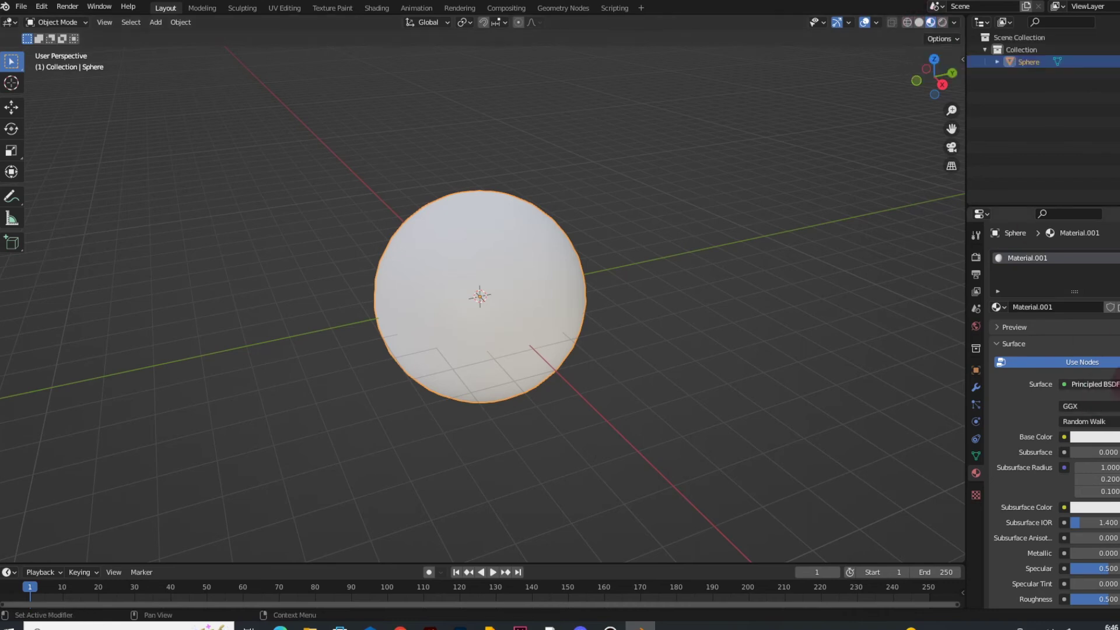
# - Change the sphere's material surface to Glass BSDF with a pale blue color and a roughness of about 0.012
pyautogui.click(1090, 384)
pyautogui.click(1003, 159)
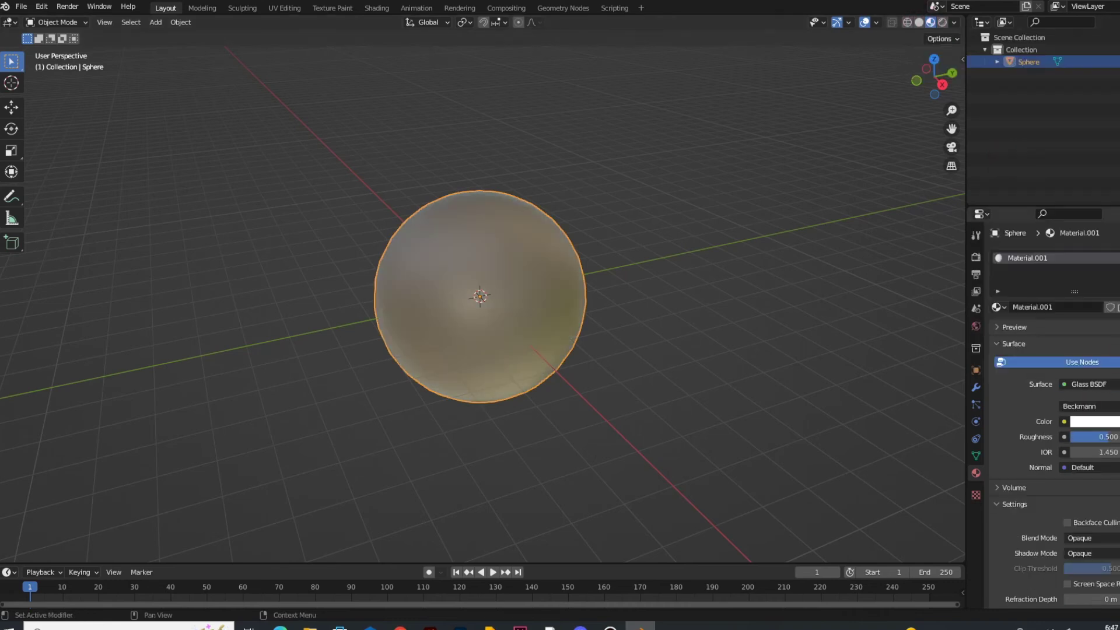
pyautogui.scroll(-2, 1113, 479)
pyautogui.click(1112, 373)
pyautogui.moveTo(1085, 241); pyautogui.dragTo(1090, 237)
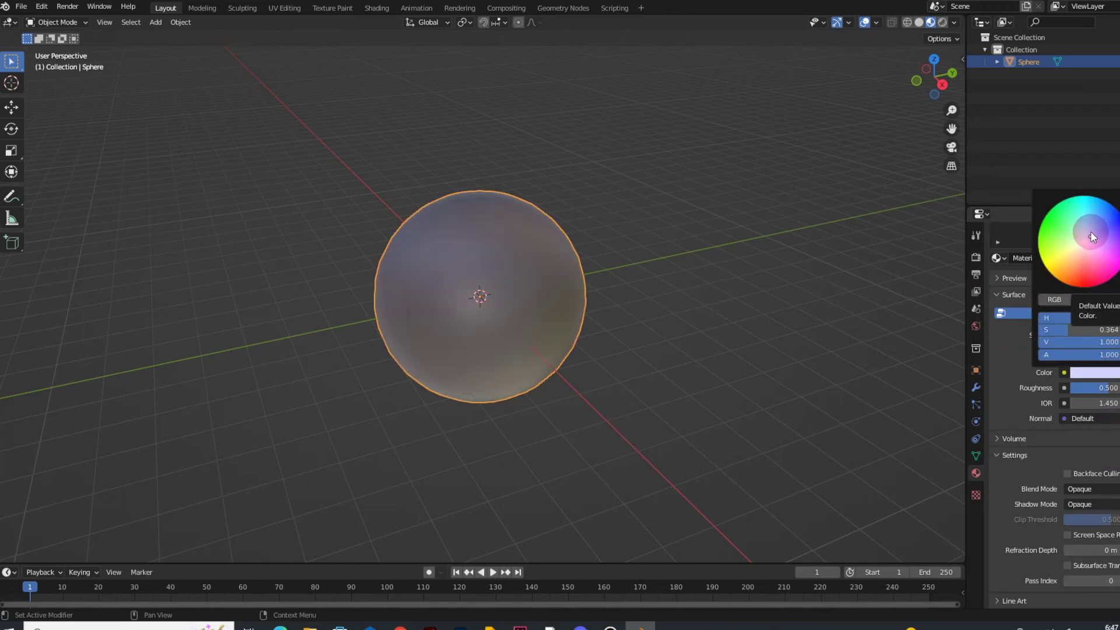
pyautogui.scroll(-2, 1040, 472)
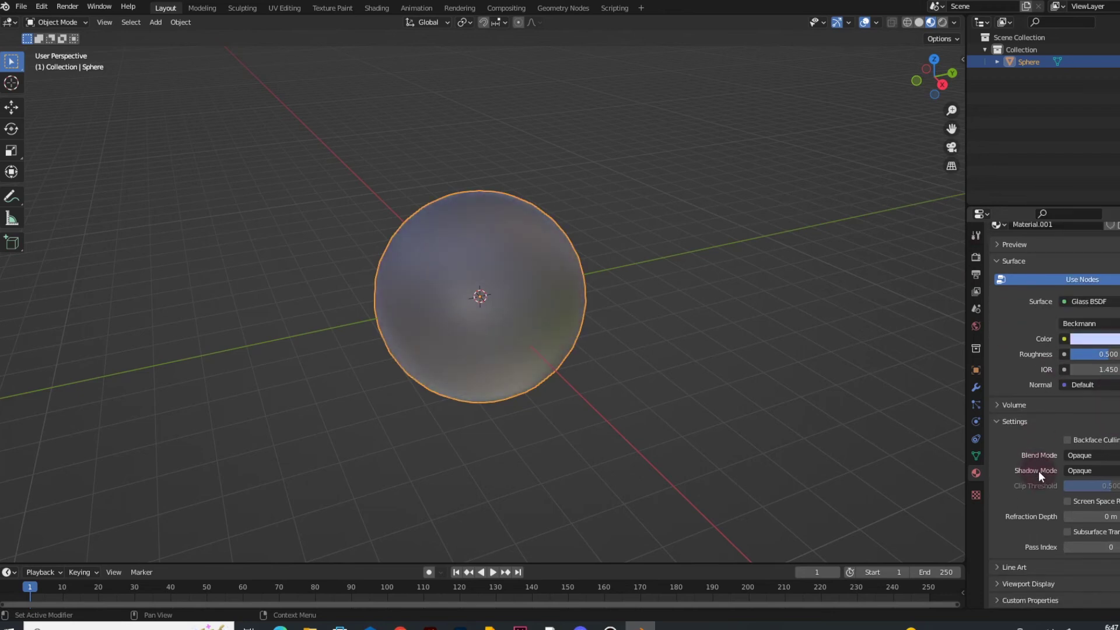
pyautogui.moveTo(1100, 355); pyautogui.dragTo(1044, 354)
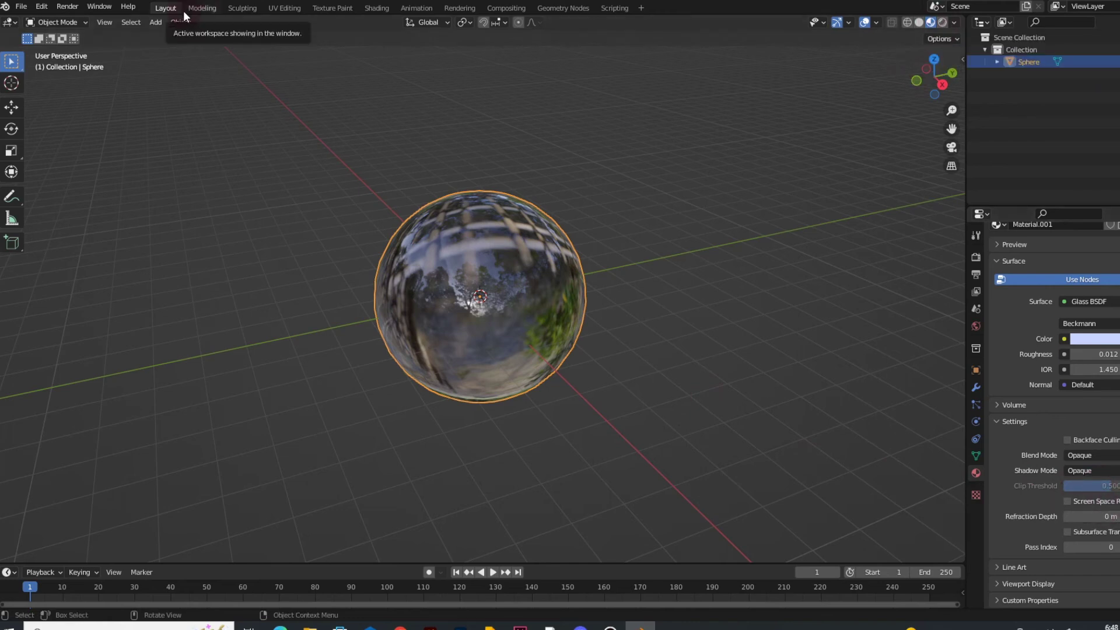
# - Add a mesh plane at the sphere's center and scale it up into a large floor
pyautogui.click(155, 22)
pyautogui.moveTo(159, 40)
pyautogui.click(265, 41)
pyautogui.press('s')
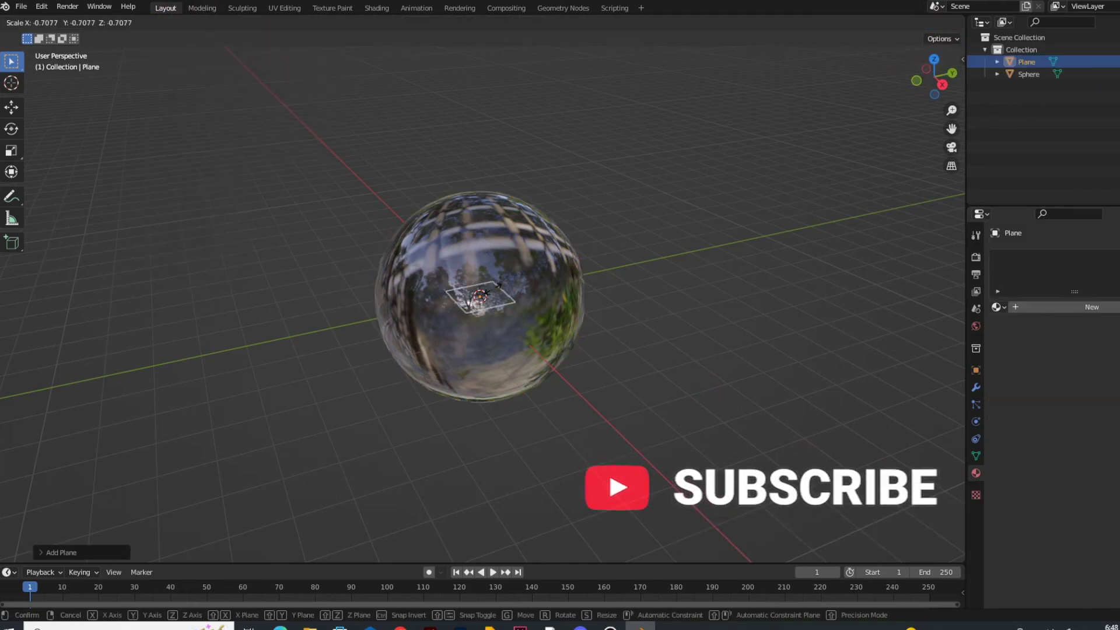
pyautogui.click(612, 210)
pyautogui.moveTo(664, 496); pyautogui.dragTo(559, 369, button='middle')
pyautogui.click(545, 298)
pyautogui.press('s')
# - Move the sphere up along the Z axis so it floats above the plane
pyautogui.click(506, 287)
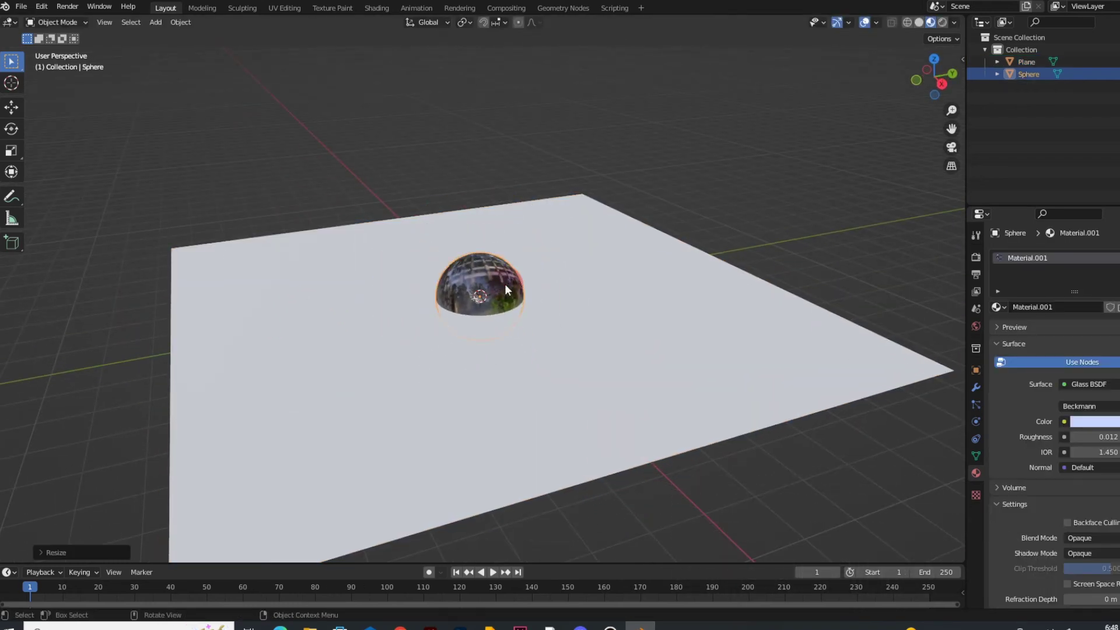
pyautogui.press('g')
pyautogui.press('z')
pyautogui.click(506, 220)
# - In Edit Mode, extrude the plane's back edge upward along Z to form a backdrop wall
pyautogui.click(579, 238)
pyautogui.click(69, 23)
pyautogui.click(58, 48)
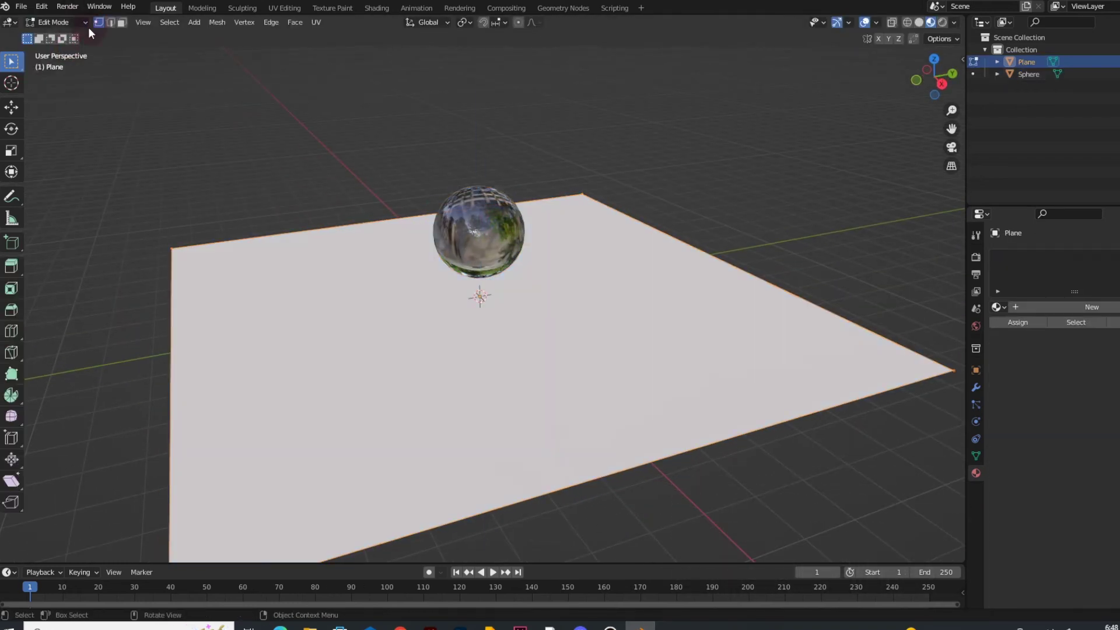
pyautogui.click(246, 239)
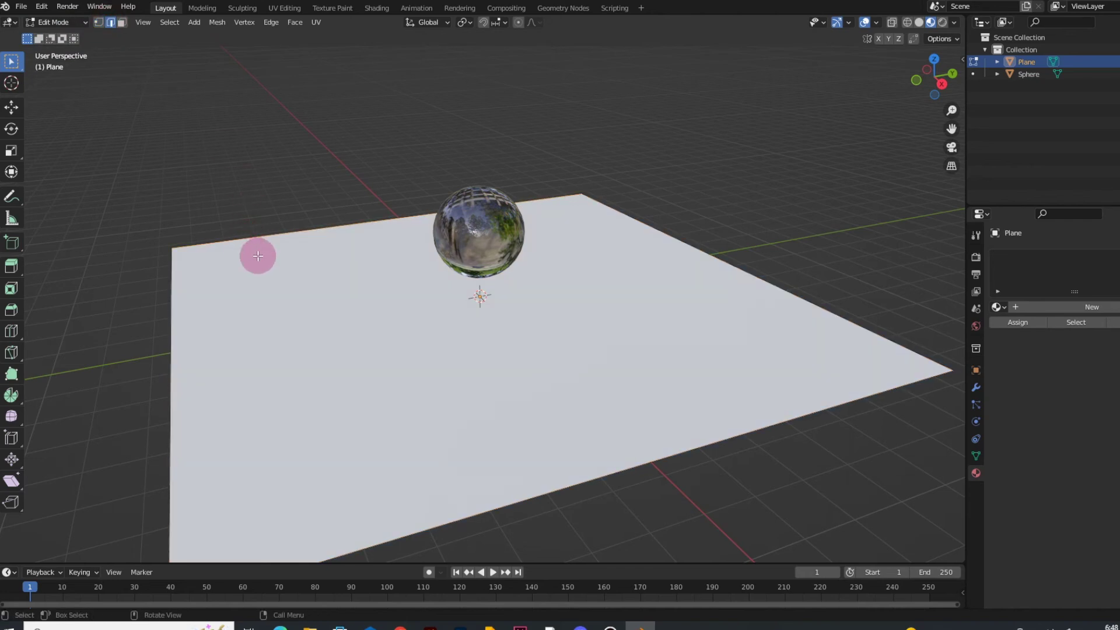
pyautogui.press('e')
pyautogui.press('z')
pyautogui.click(224, 557)
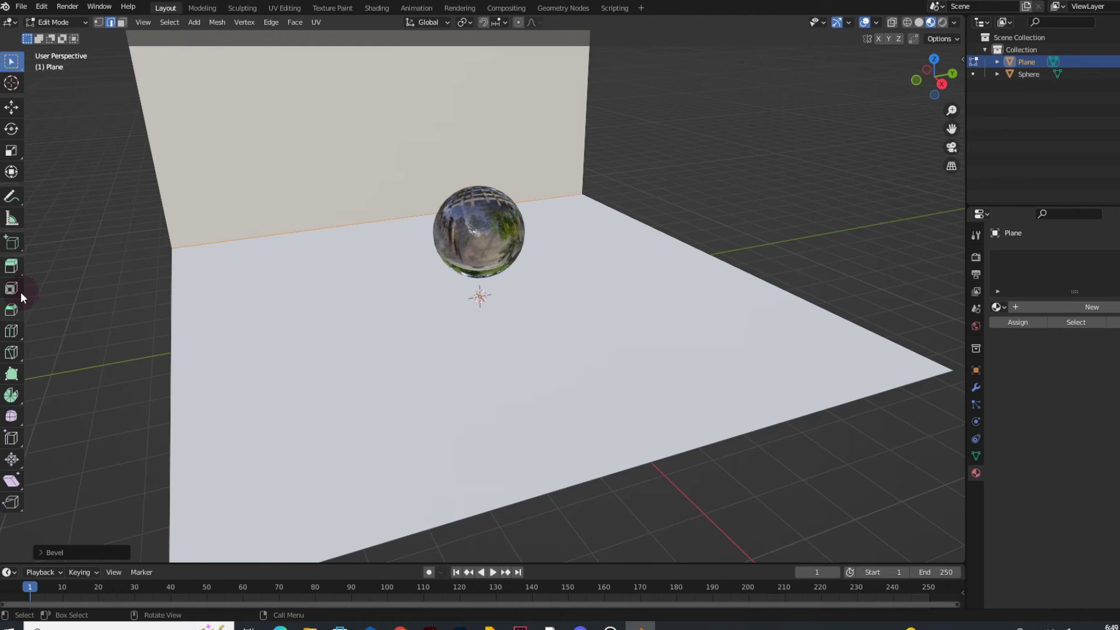
# - Bevel the edge between floor and wall into a smooth curve and return to Object Mode
pyautogui.click(11, 309)
pyautogui.moveTo(382, 250); pyautogui.dragTo(424, 149)
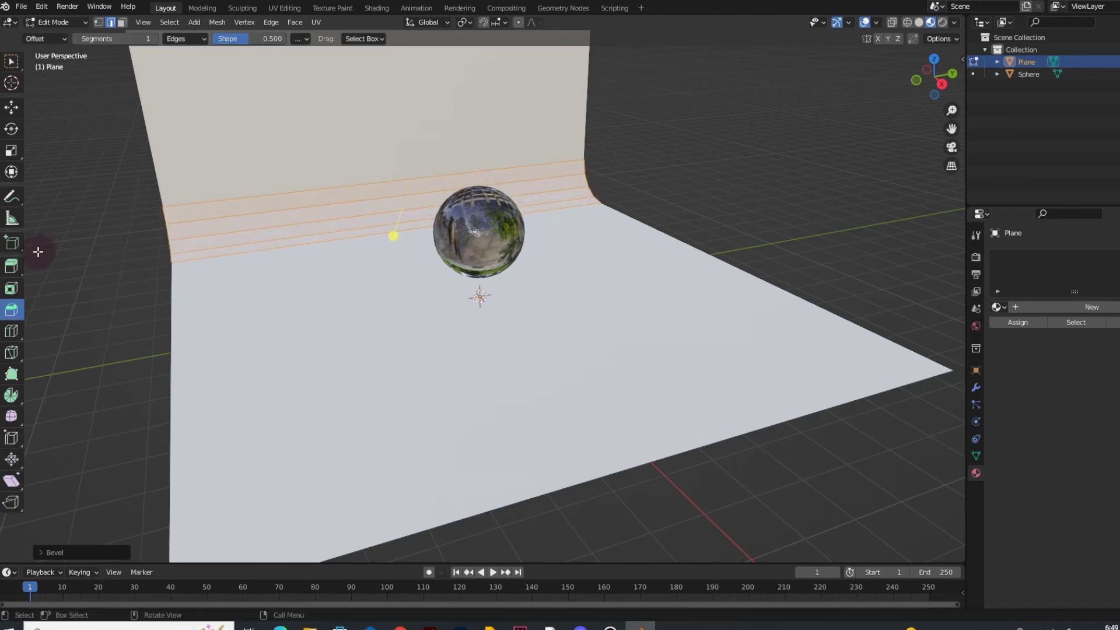
pyautogui.press('Tab')
# - Scale the sphere down slightly
pyautogui.click(476, 230)
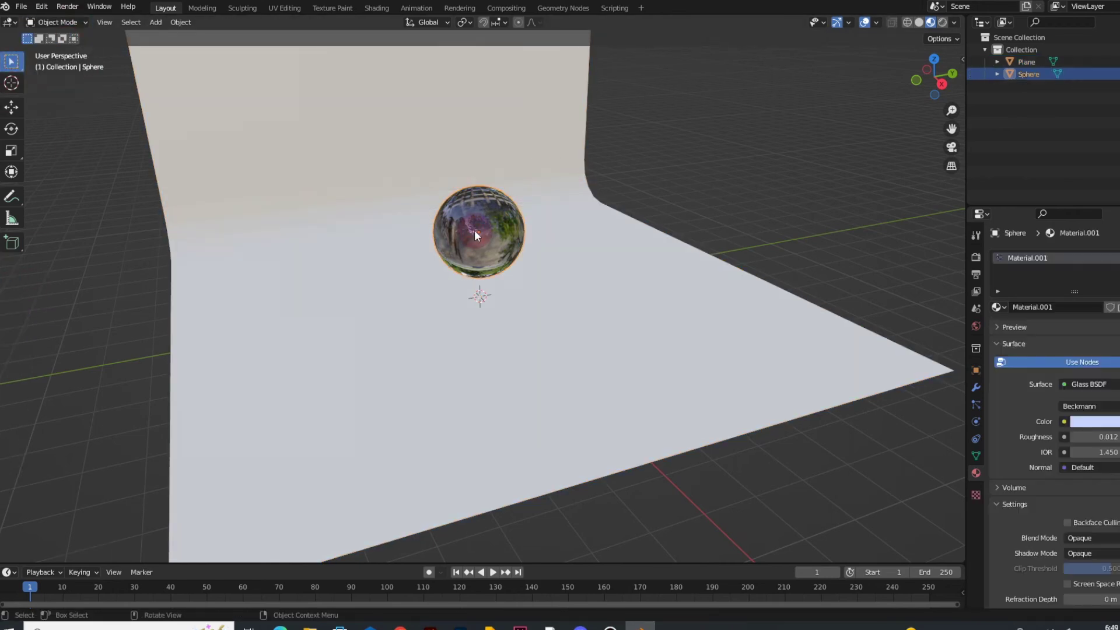
pyautogui.press('s')
pyautogui.click(475, 226)
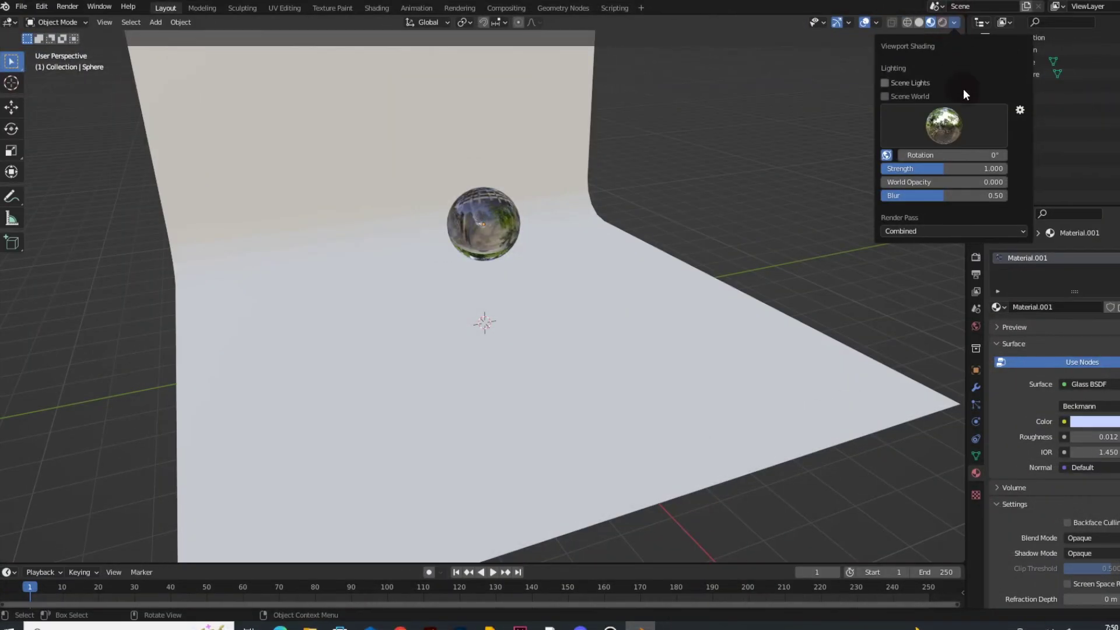
# - Enable Scene World lighting in the viewport shading and add an area light, scaled up wider than the sphere
pyautogui.click(885, 97)
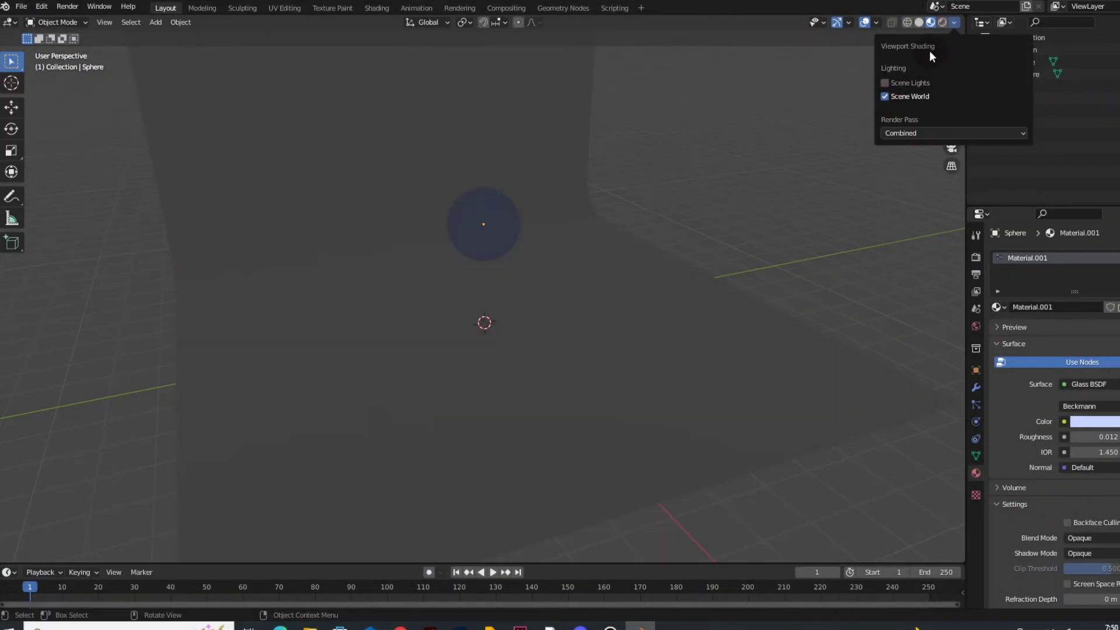
pyautogui.click(155, 22)
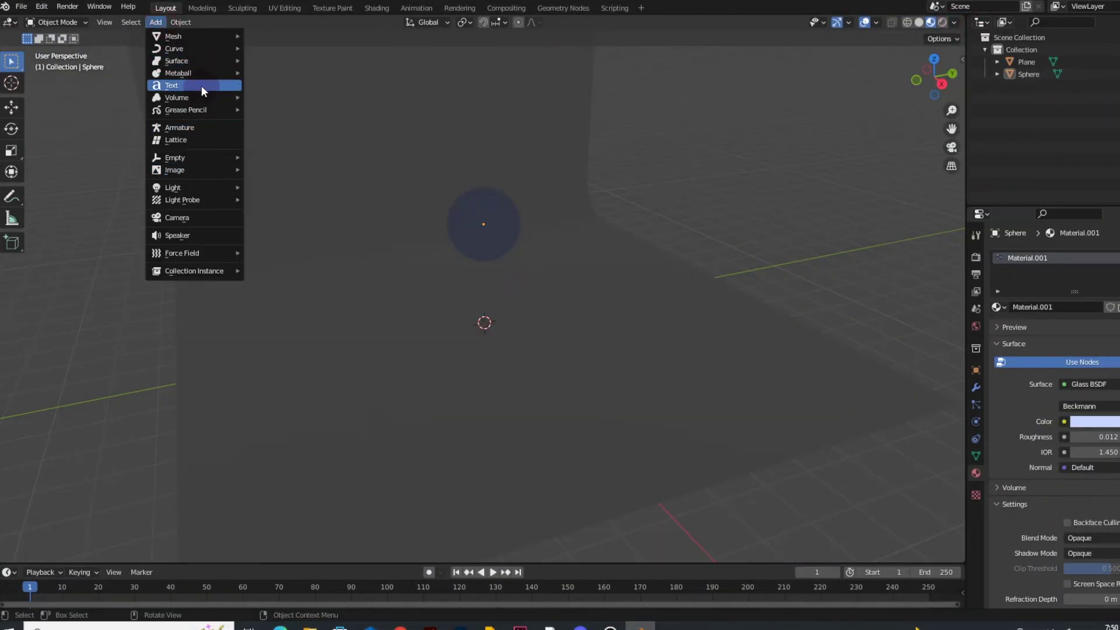
pyautogui.click(285, 226)
pyautogui.press('s')
pyautogui.click(849, 190)
# - Raise the area light along Z high above the sphere and set its power to 1000 W
pyautogui.press('g')
pyautogui.press('z')
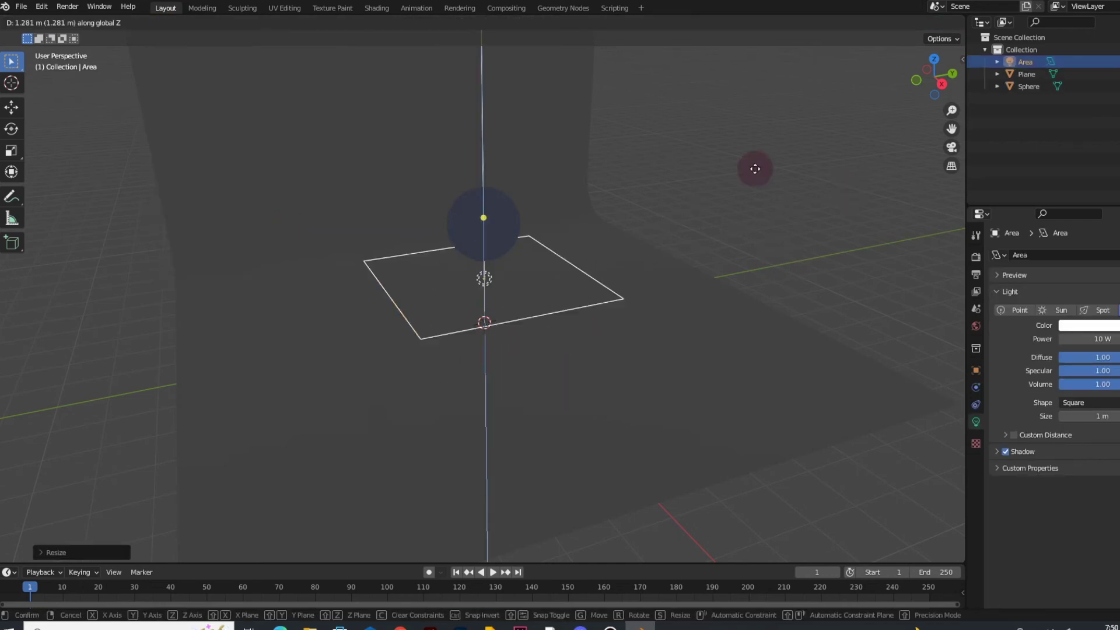
pyautogui.click(739, 511)
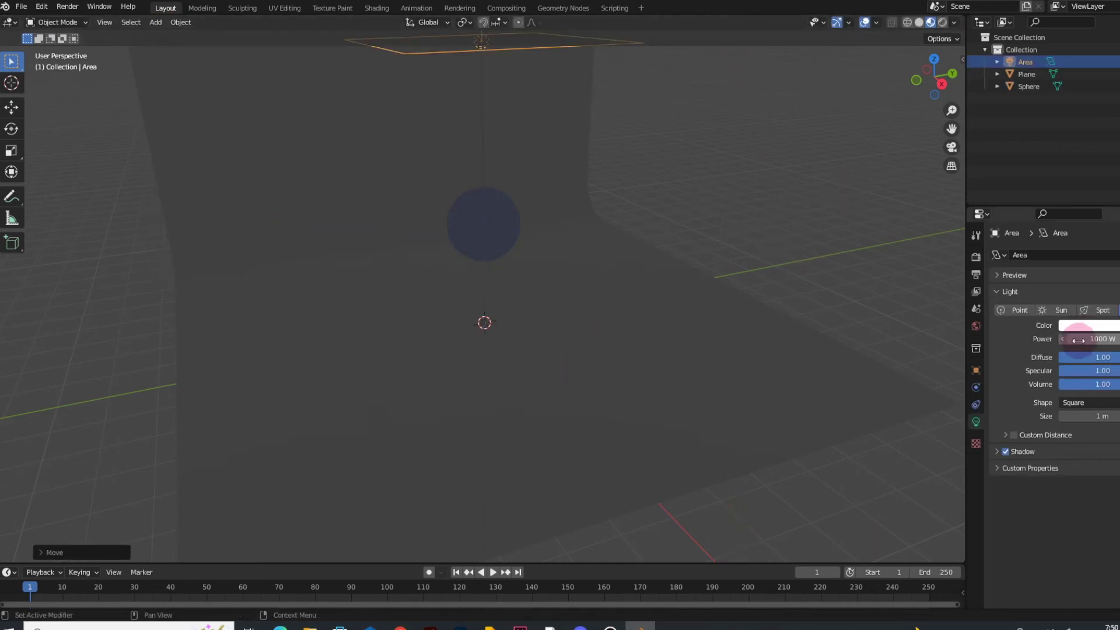
pyautogui.scroll(2, 772, 188)
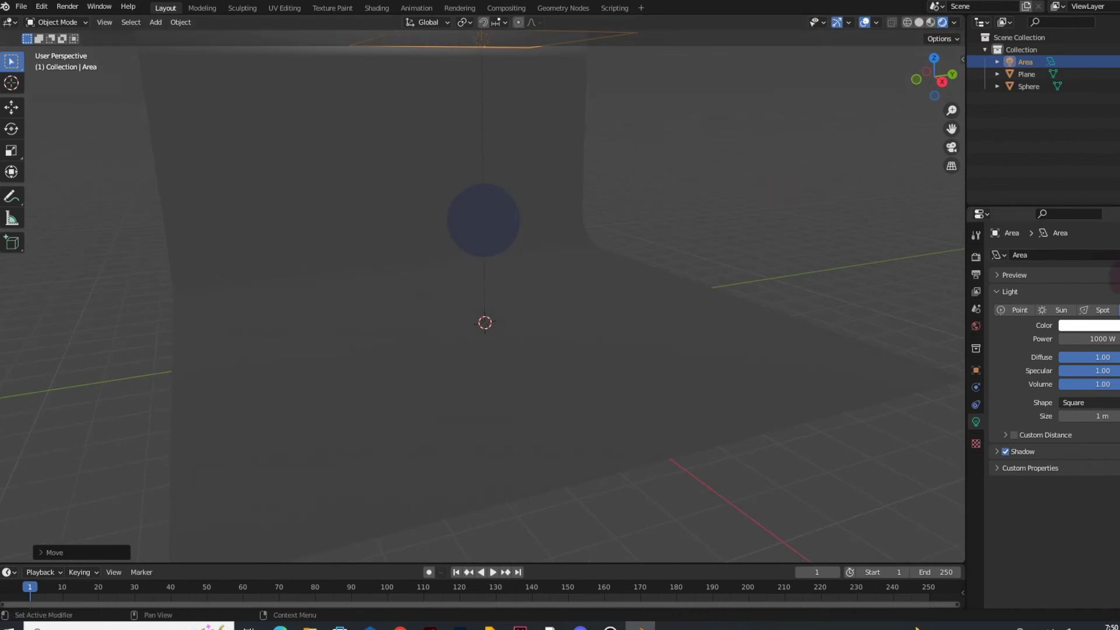
# - Rotate the area light by 180 degrees with the trackball rotation
pyautogui.scroll(-2, 737, 124)
pyautogui.keyDown('shift'); pyautogui.moveTo(737, 125); pyautogui.dragTo(762, 235, button='middle'); pyautogui.keyUp('shift')
pyautogui.press('r')
pyautogui.press('r')
pyautogui.write('180')
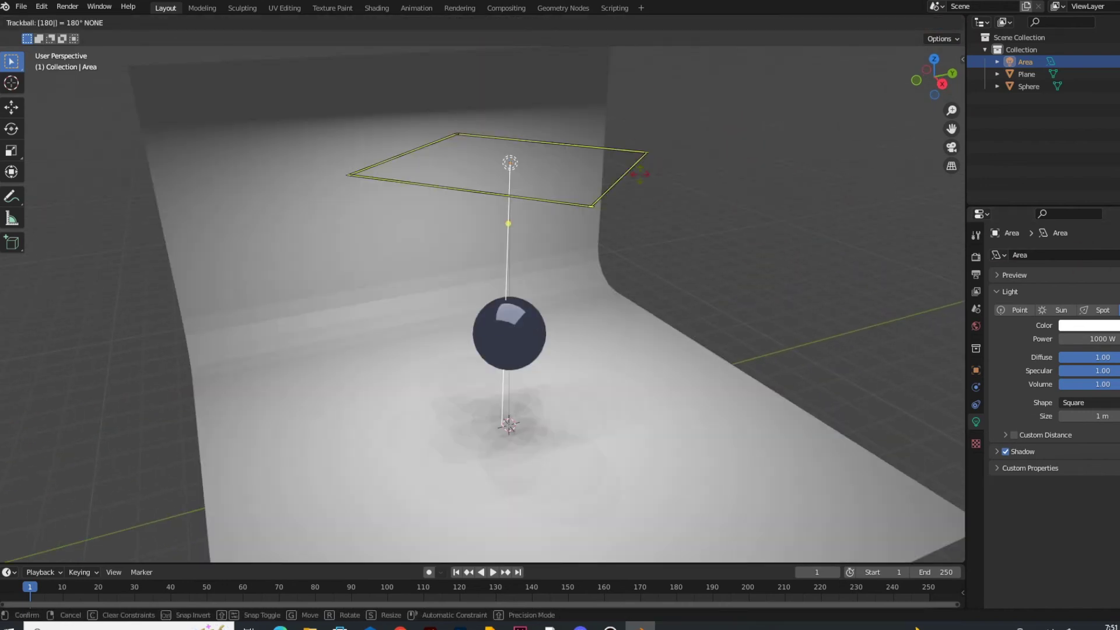
pyautogui.press('Return')
pyautogui.moveTo(713, 322); pyautogui.dragTo(699, 318, button='middle')
# - Move the area light higher above the backdrop and set its power to 500 W
pyautogui.click(500, 148)
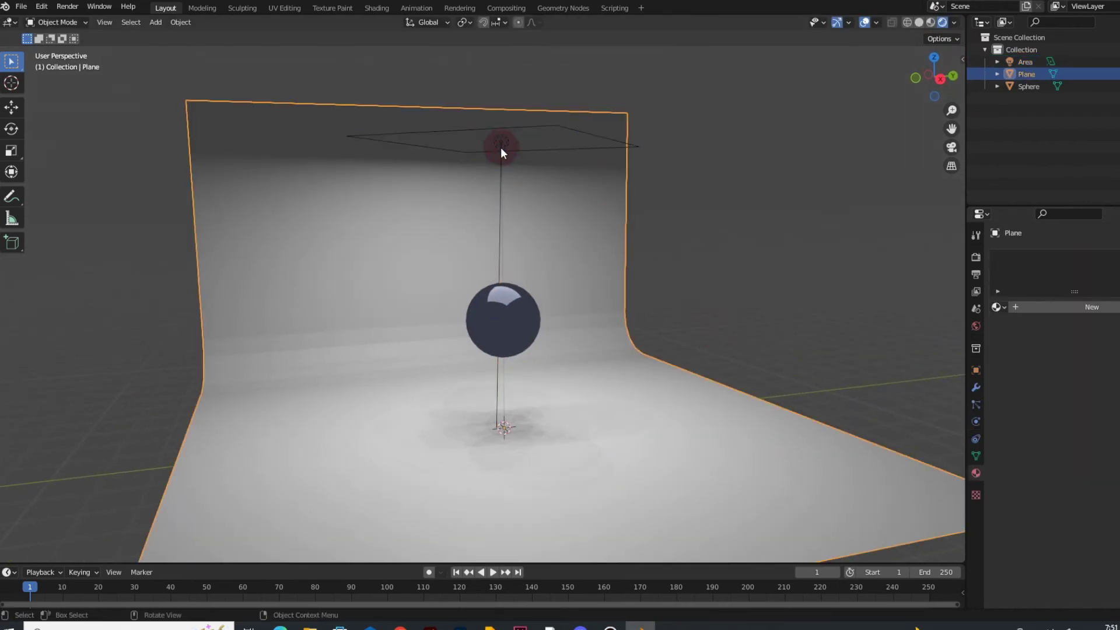
pyautogui.click(501, 148)
pyautogui.moveTo(500, 147); pyautogui.dragTo(500, 62)
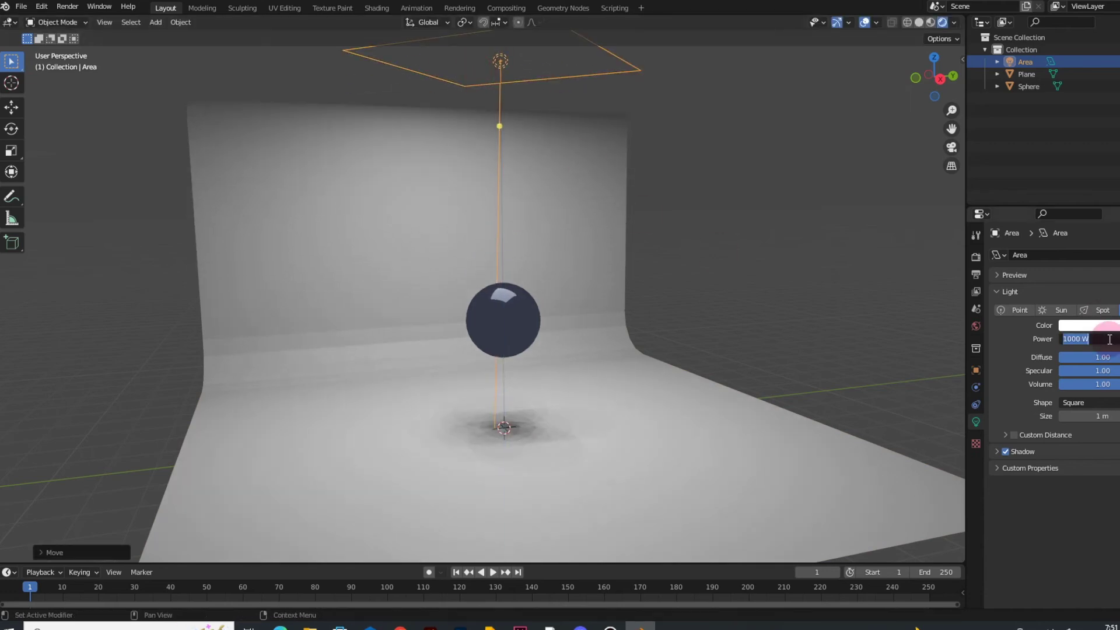
pyautogui.moveTo(1105, 339); pyautogui.dragTo(1097, 339)
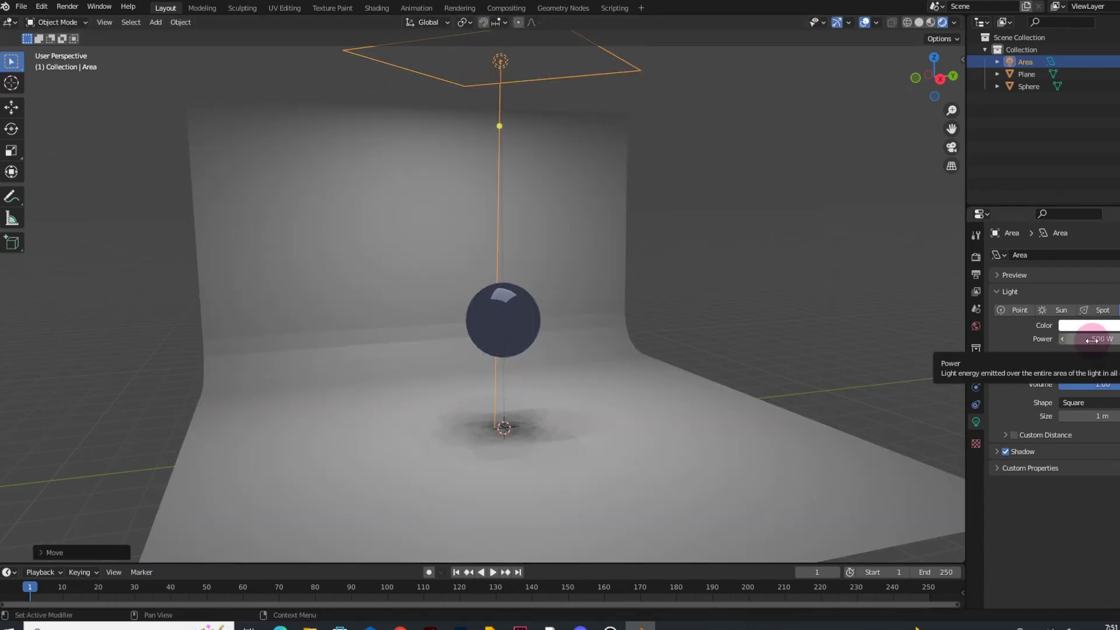
# - Scale the backdrop plane up so it surrounds the sphere more widely
pyautogui.click(741, 412)
pyautogui.press('s')
pyautogui.click(856, 374)
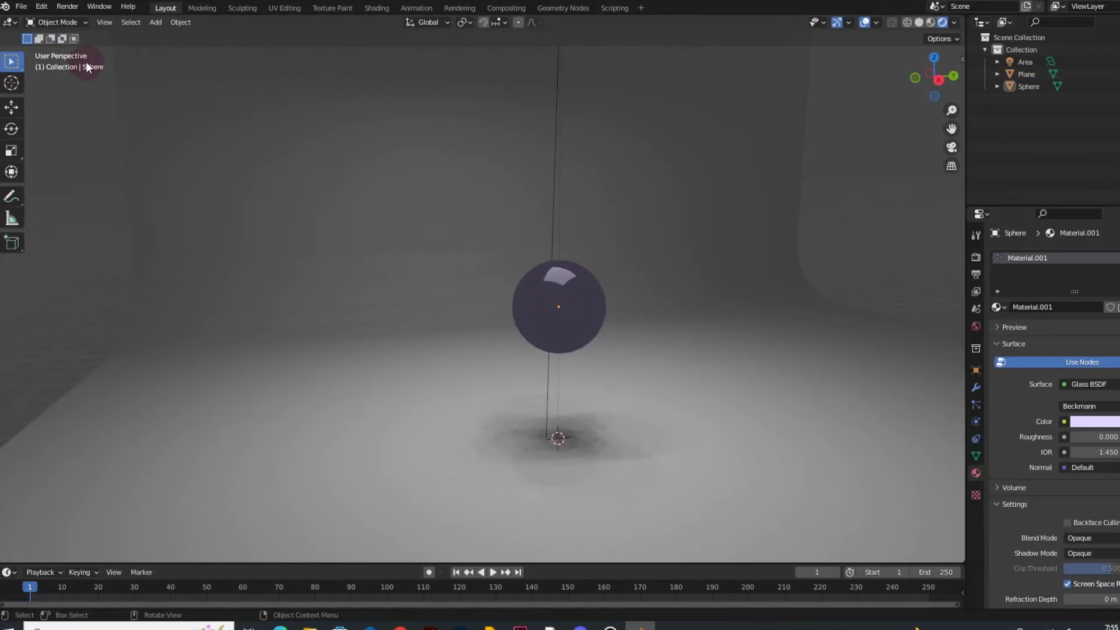
# - Add a mesh circle, raise it along Z above the floor, and move it along Y to one side of the sphere
pyautogui.click(155, 23)
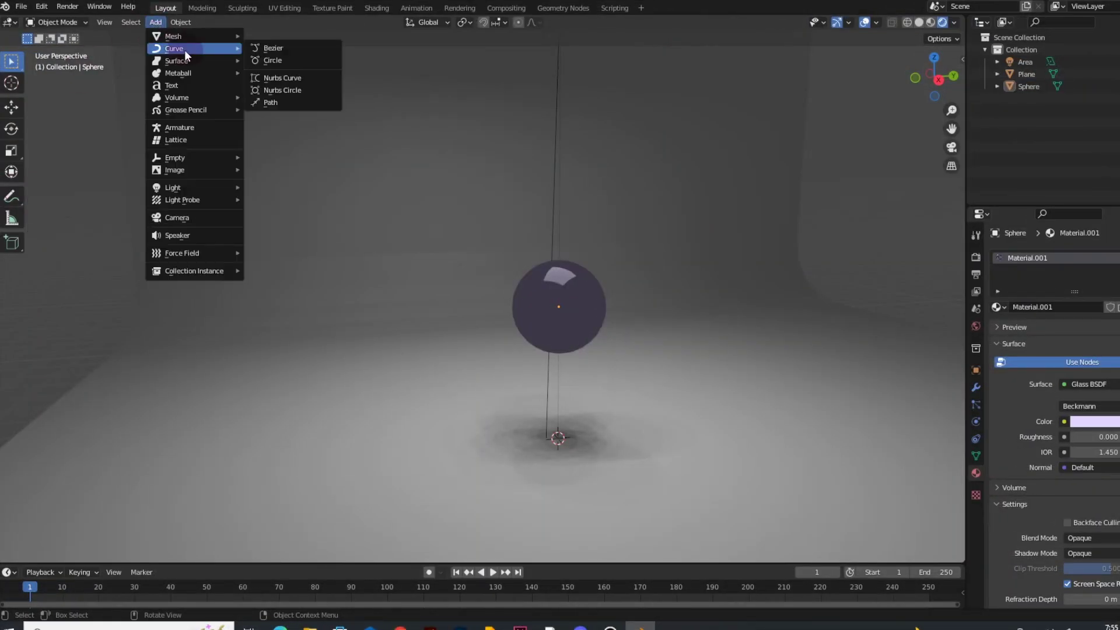
pyautogui.moveTo(215, 36)
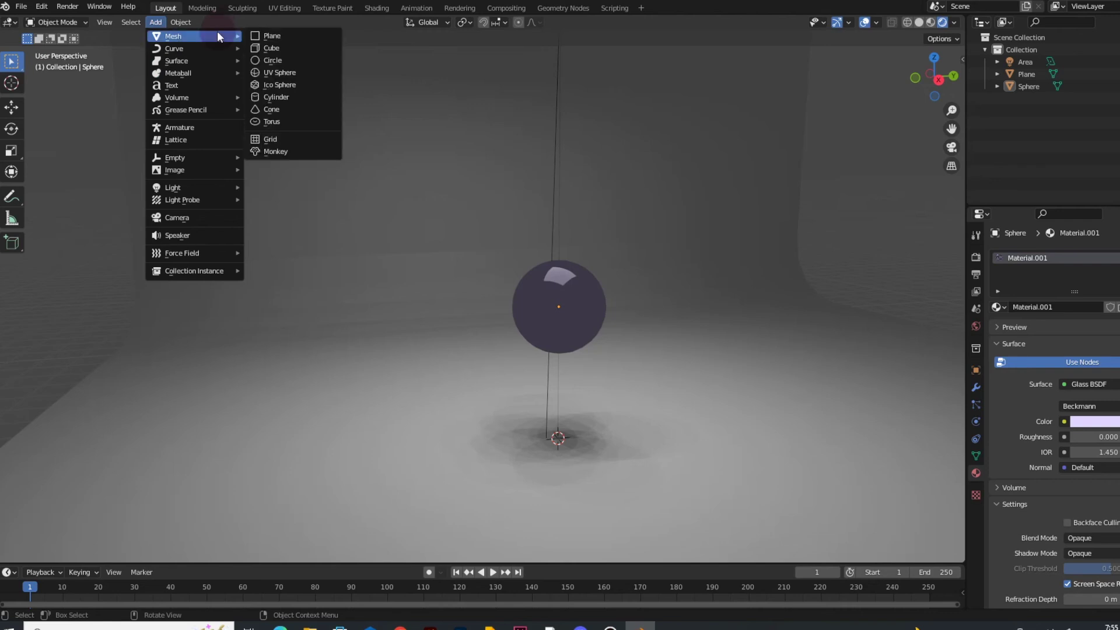
pyautogui.click(272, 60)
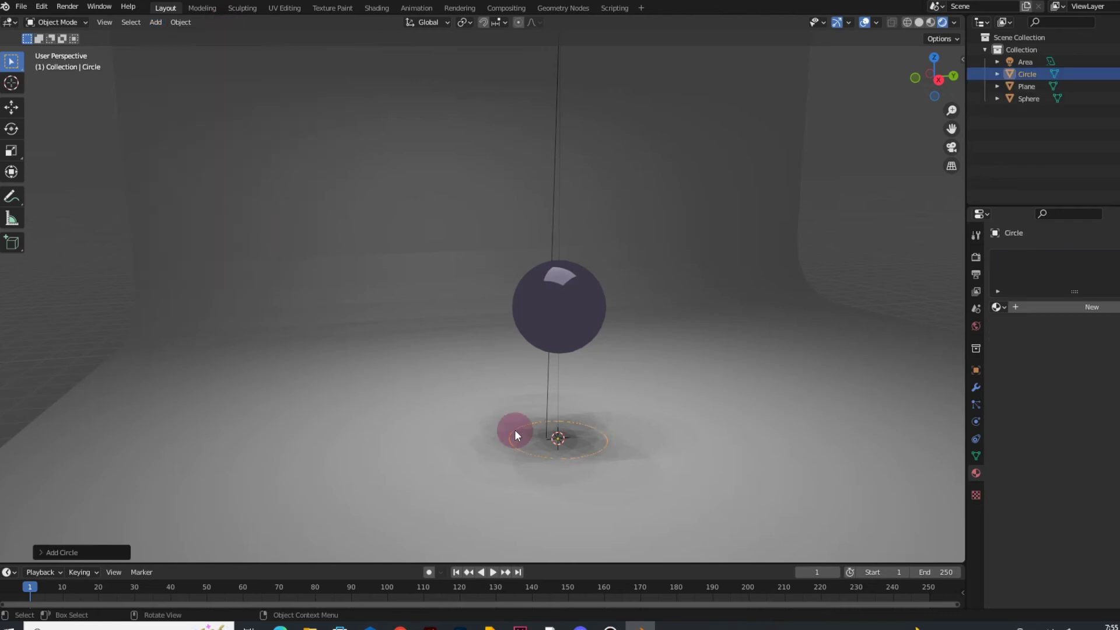
pyautogui.press('g')
pyautogui.press('z')
pyautogui.click(525, 401)
pyautogui.press('g')
pyautogui.press('y')
pyautogui.click(367, 417)
# - Fill the circle with a face in Edit Mode
pyautogui.moveTo(397, 433); pyautogui.dragTo(99, 154, button='middle')
pyautogui.press('Tab')
pyautogui.press('f')
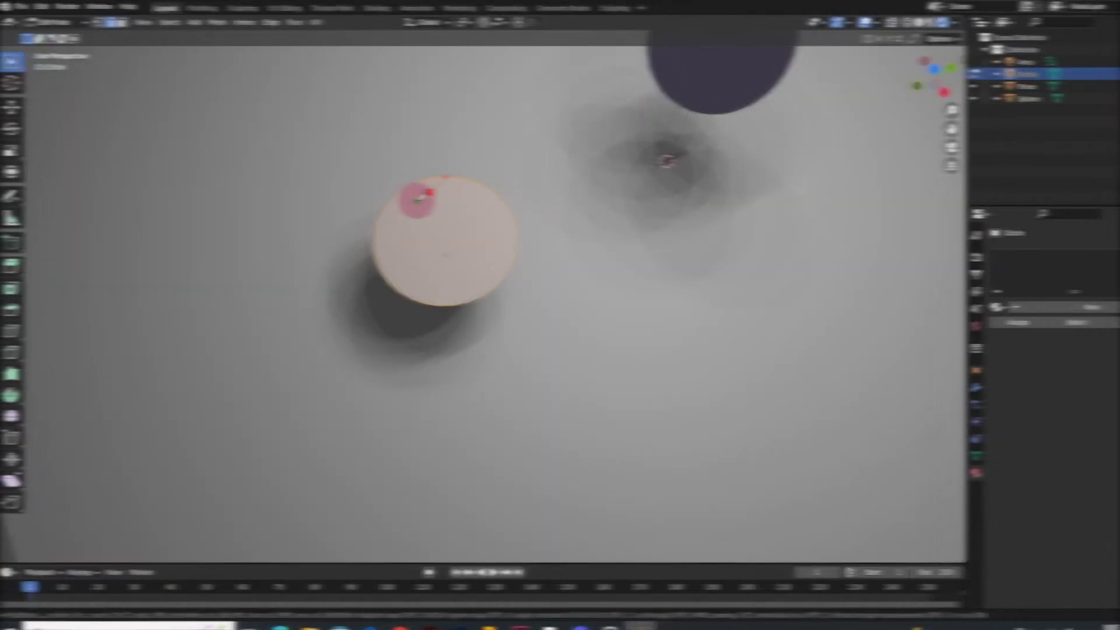
# - Cut the outline of a wavy S-shaped strip across the circle face with the Knife tool
pyautogui.moveTo(415, 199); pyautogui.dragTo(410, 249)
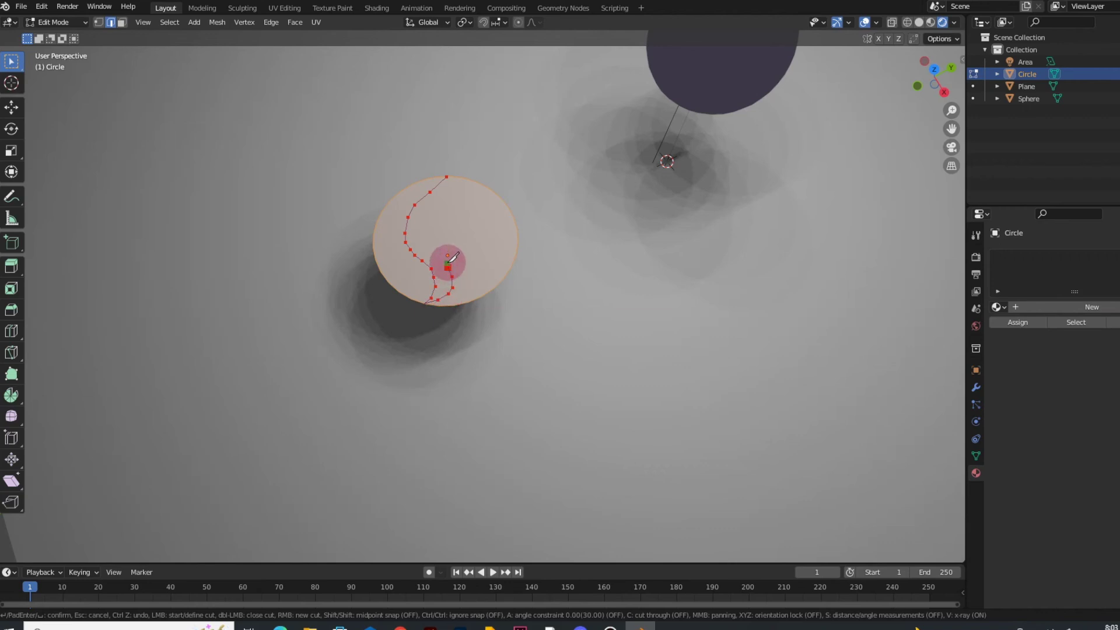
pyautogui.hotkey('ctrl', 'z')
pyautogui.hotkey('ctrl', 'z')
pyautogui.hotkey('ctrl', 'z')
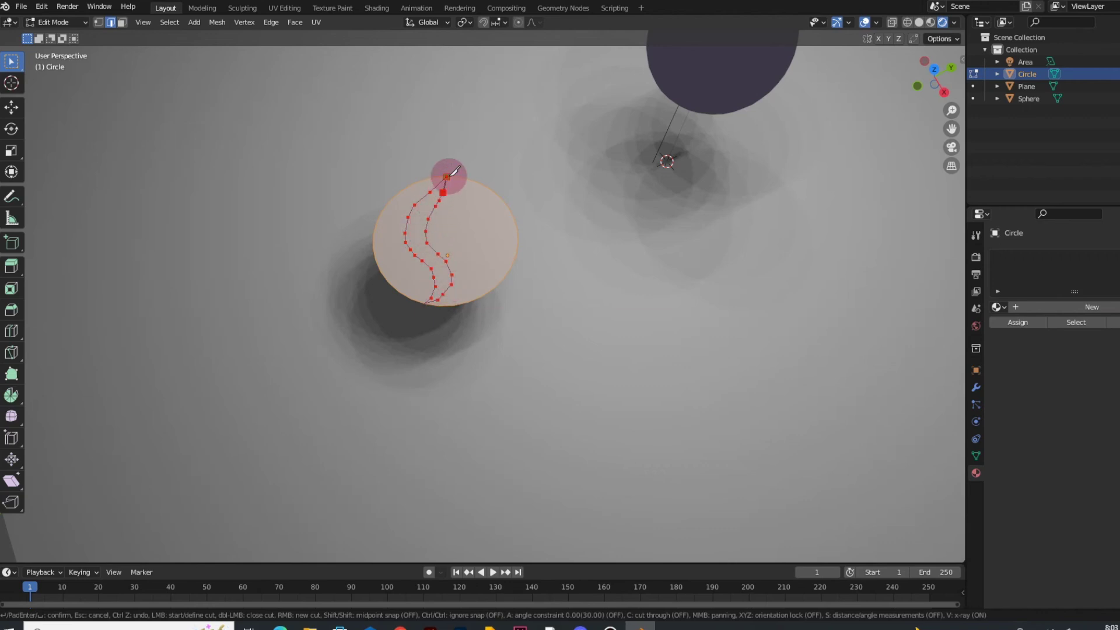
pyautogui.press('Return')
# - Delete the circle faces on both sides of the wavy strip and return to Object Mode
pyautogui.press('3')
pyautogui.click(456, 235)
pyautogui.press('x')
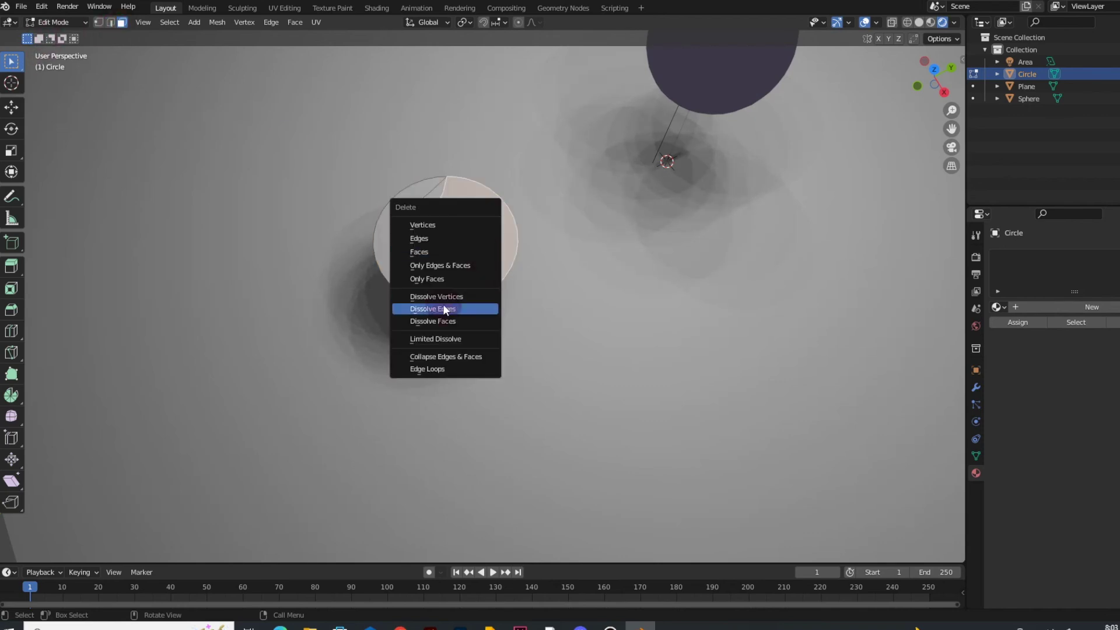
pyautogui.click(394, 249)
pyautogui.click(394, 249)
pyautogui.press('x')
pyautogui.click(395, 248)
pyautogui.click(57, 23)
pyautogui.click(61, 35)
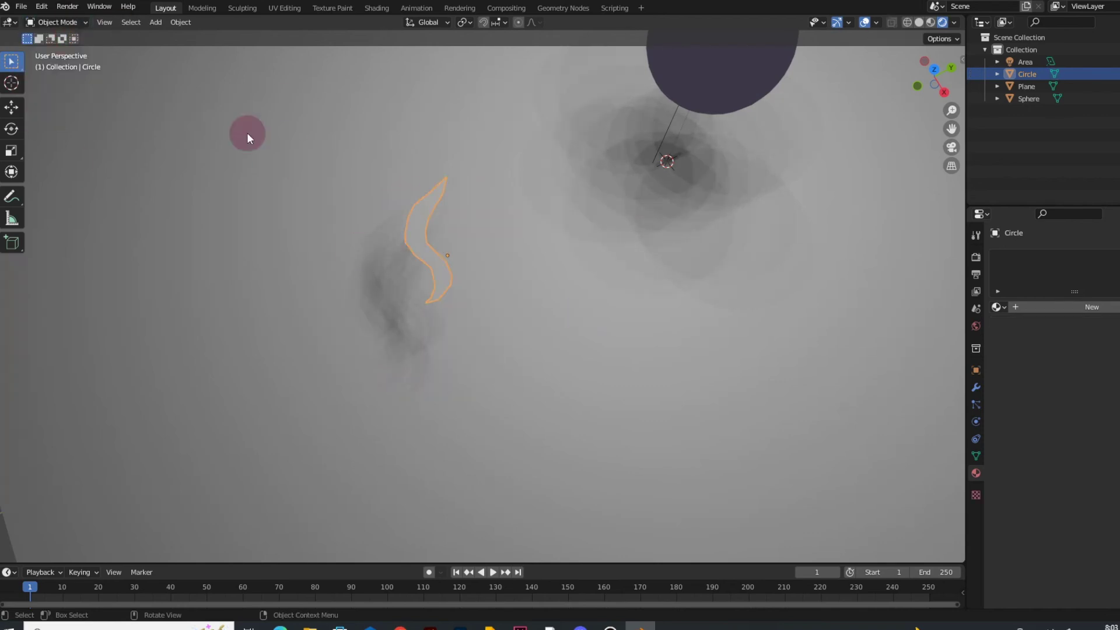
# - Add a Solidify modifier to the wavy strip with a thickness of 0.06 m
pyautogui.click(57, 23)
pyautogui.click(73, 48)
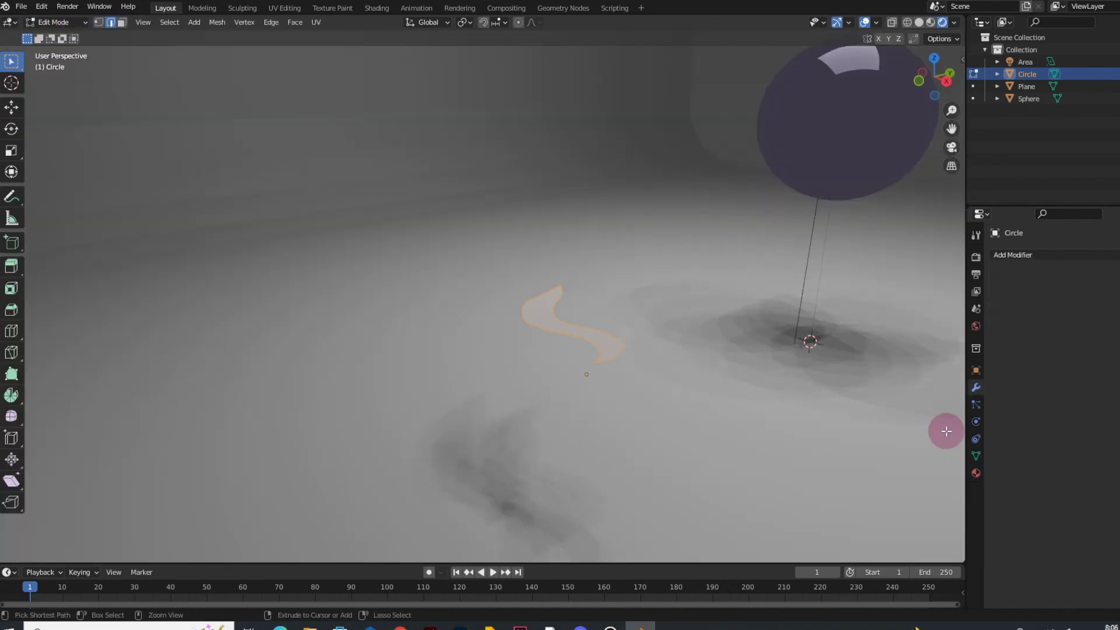
pyautogui.press('Tab')
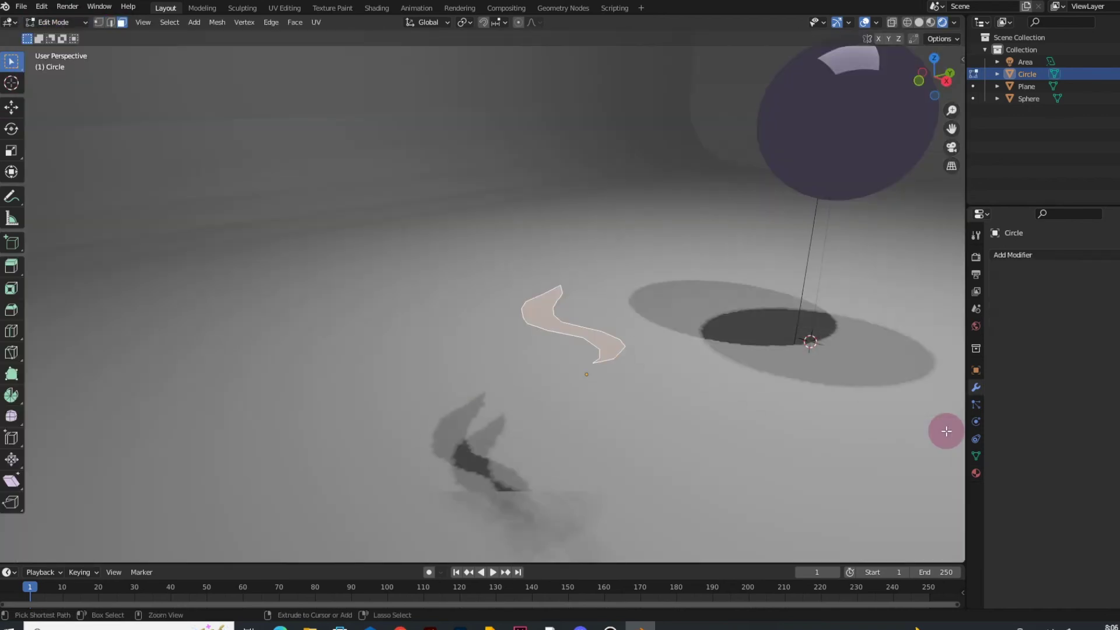
pyautogui.click(1091, 254)
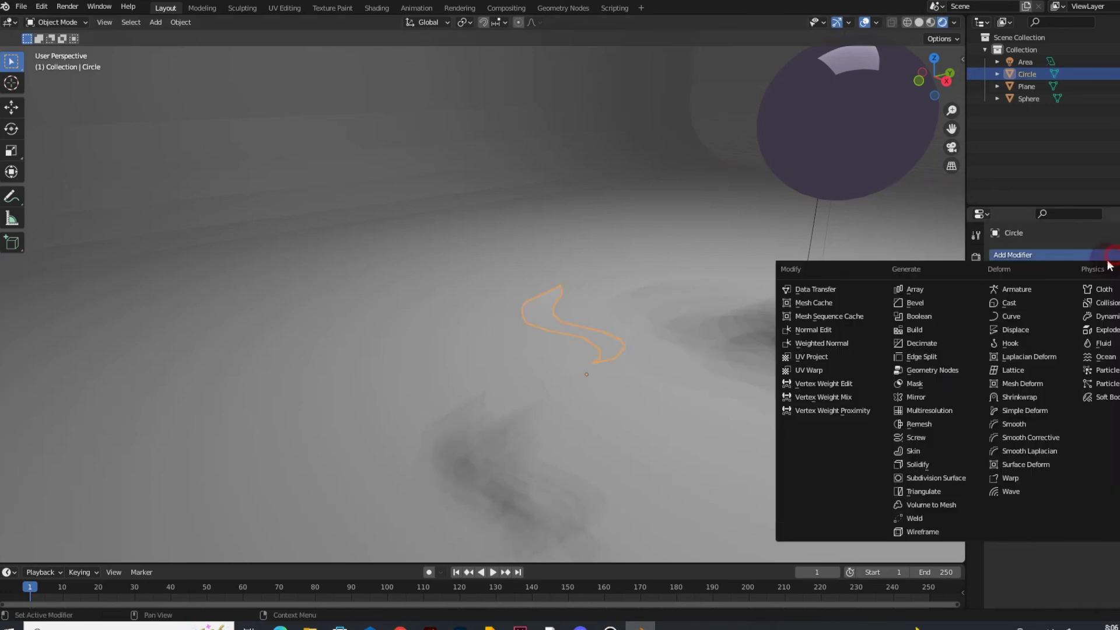
pyautogui.click(926, 463)
# - Rotate the wavy strip about the Y axis until it stands upright and move it higher above the floor
pyautogui.press('r')
pyautogui.press('y')
pyautogui.press('Return')
pyautogui.moveTo(725, 409); pyautogui.dragTo(776, 397, button='middle')
pyautogui.press('r')
pyautogui.press('y')
pyautogui.click(677, 442)
pyautogui.press('g')
pyautogui.click(669, 299)
# - Rotate the upright wavy strip about the X axis and turn it around the Z axis to reorient its flat side
pyautogui.moveTo(801, 248); pyautogui.dragTo(773, 290, button='middle')
pyautogui.press('r')
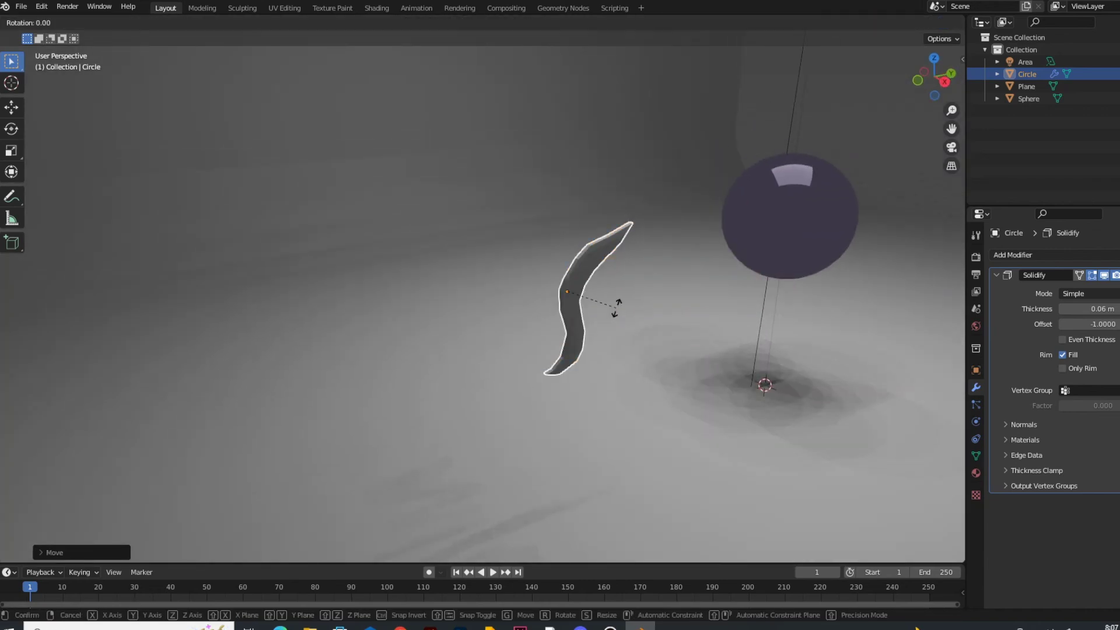
pyautogui.press('x')
pyautogui.click(645, 300)
pyautogui.press('r')
pyautogui.press('z')
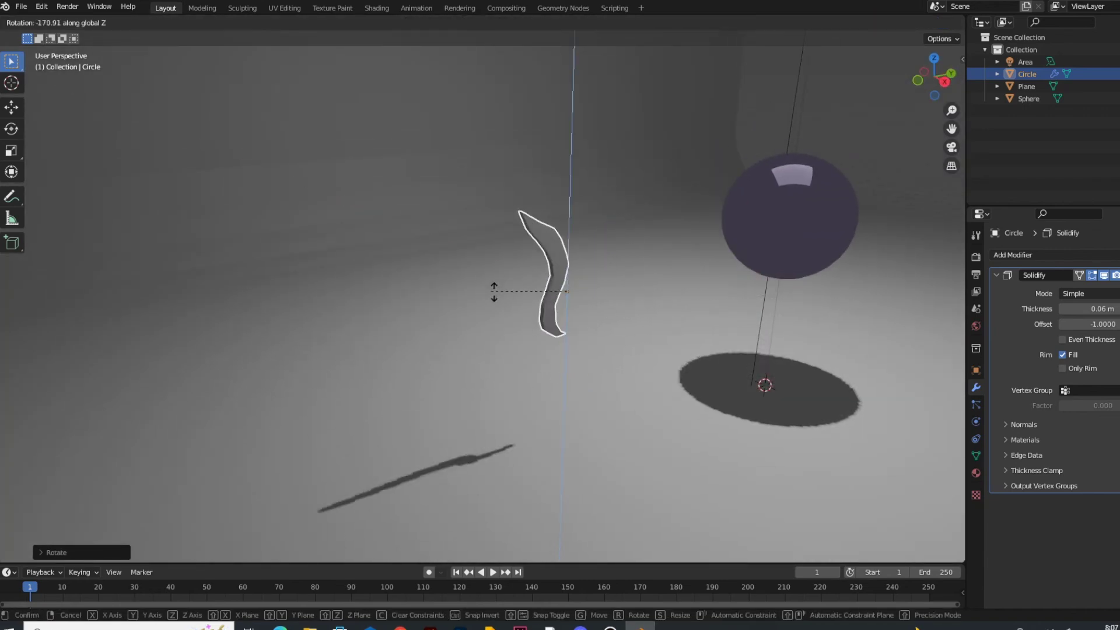
pyautogui.click(703, 375)
# - Apply smooth shading to the wavy strip
pyautogui.moveTo(703, 375); pyautogui.dragTo(786, 412, button='middle')
pyautogui.rightClick(631, 275)
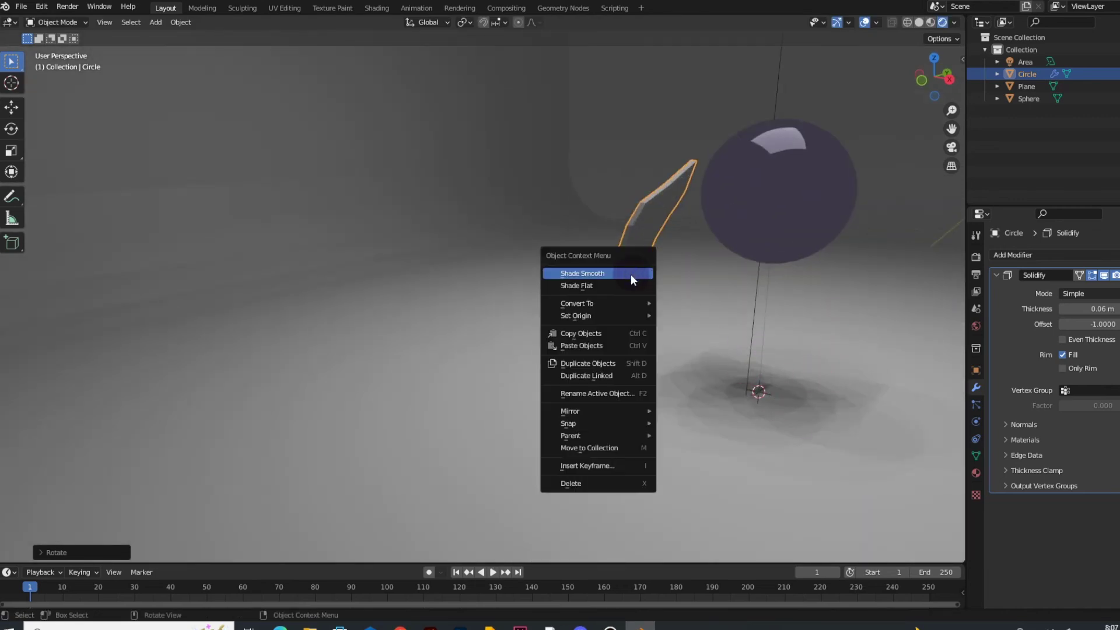
pyautogui.click(632, 275)
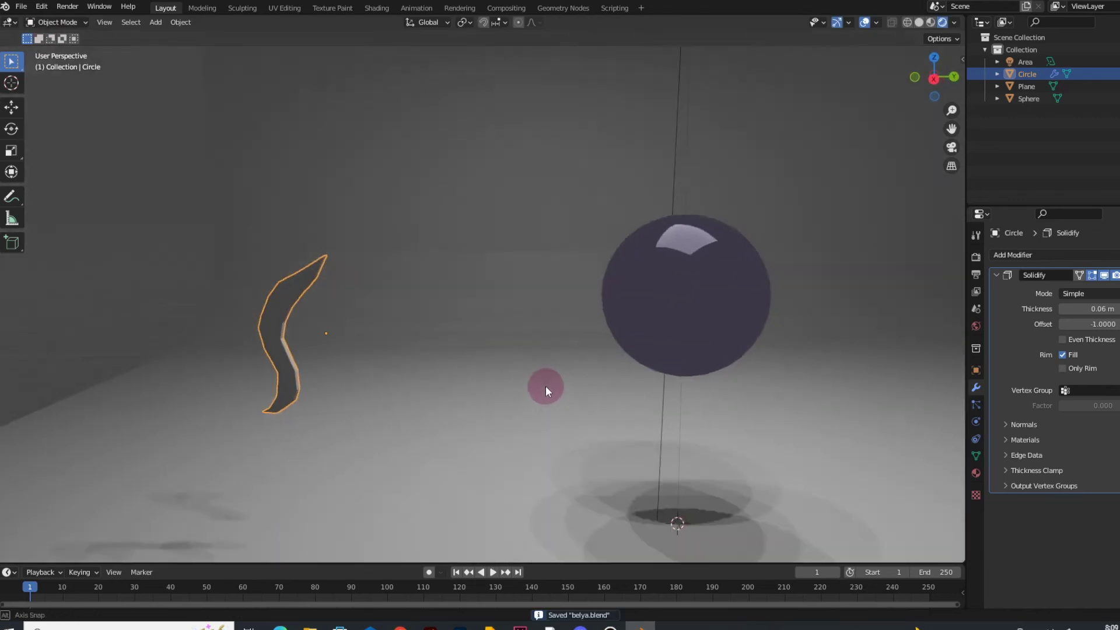
# - Move the wavy strip across the scene so that it lines up with the sphere
pyautogui.moveTo(545, 386); pyautogui.dragTo(566, 385, button='middle')
pyautogui.click(261, 315)
pyautogui.click(275, 348)
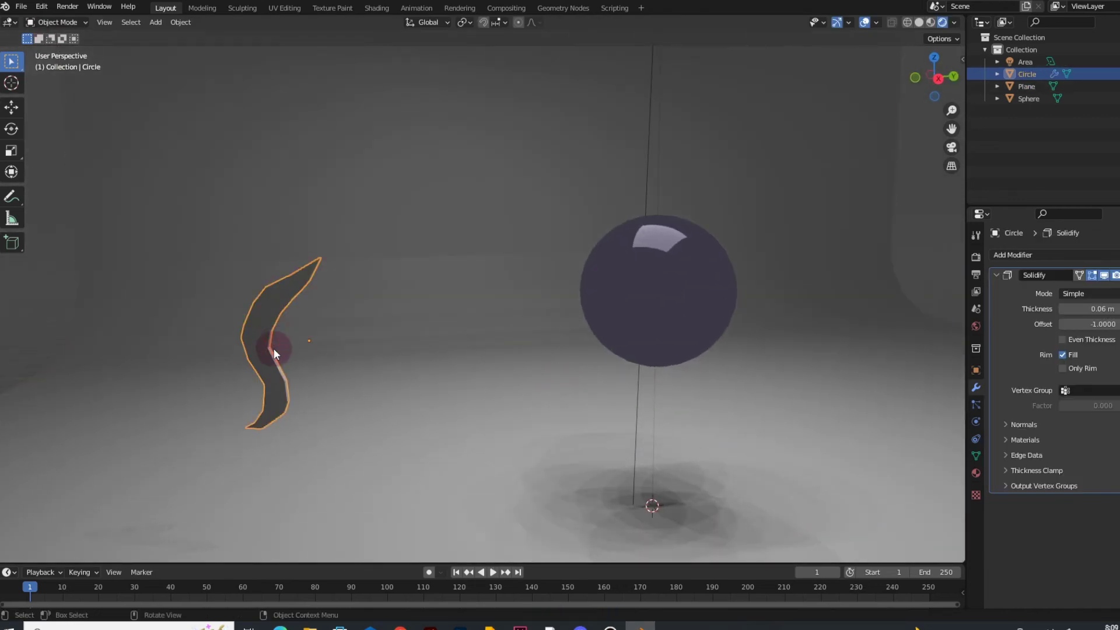
pyautogui.press('g')
pyautogui.click(850, 320)
pyautogui.moveTo(850, 320); pyautogui.dragTo(865, 361, button='middle')
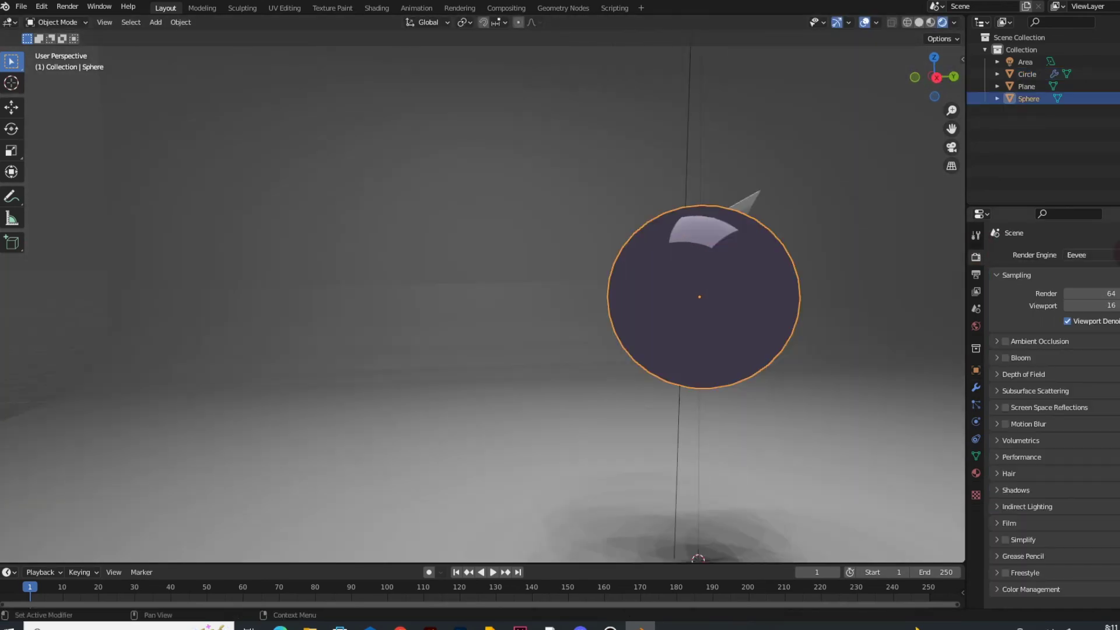
# - Switch the render engine to Cycles and set the viewport's maximum samples to 500
pyautogui.click(1090, 255)
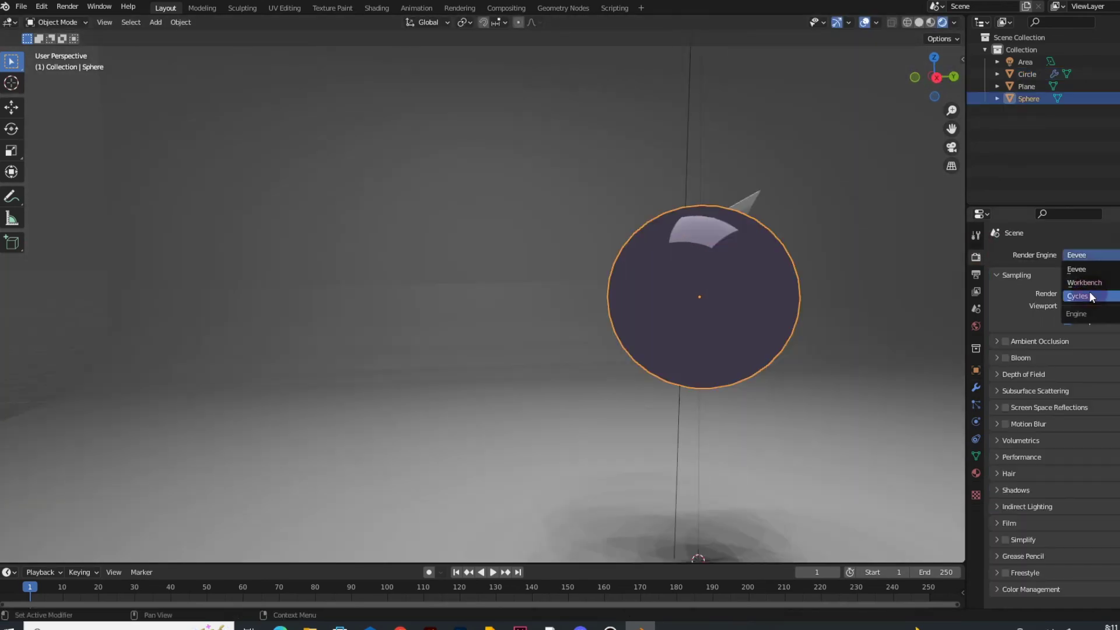
pyautogui.click(1090, 291)
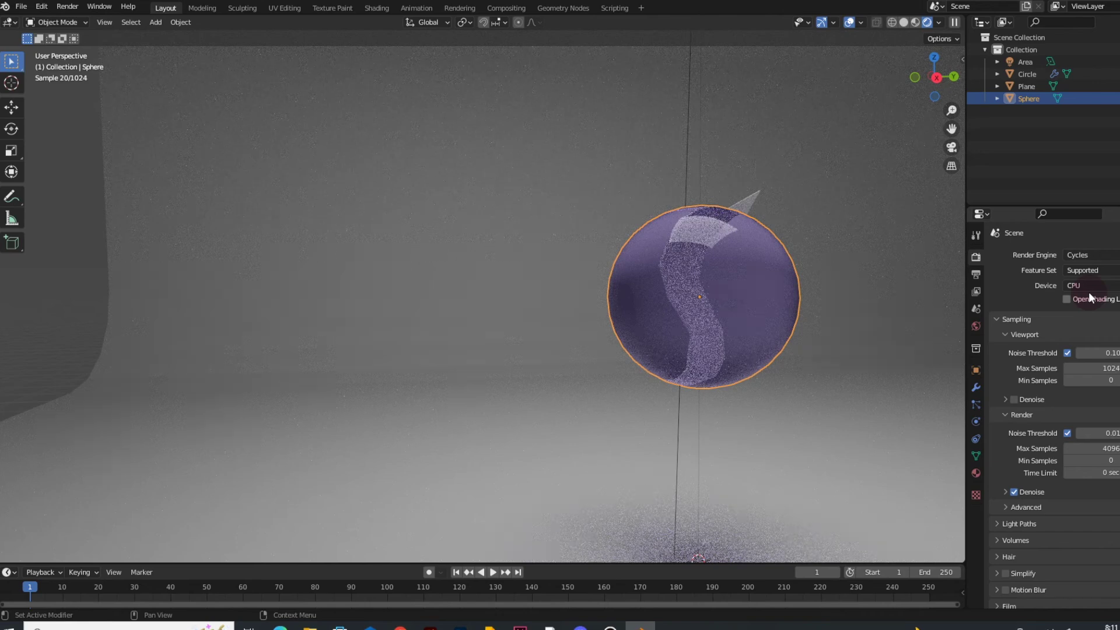
pyautogui.click(1086, 255)
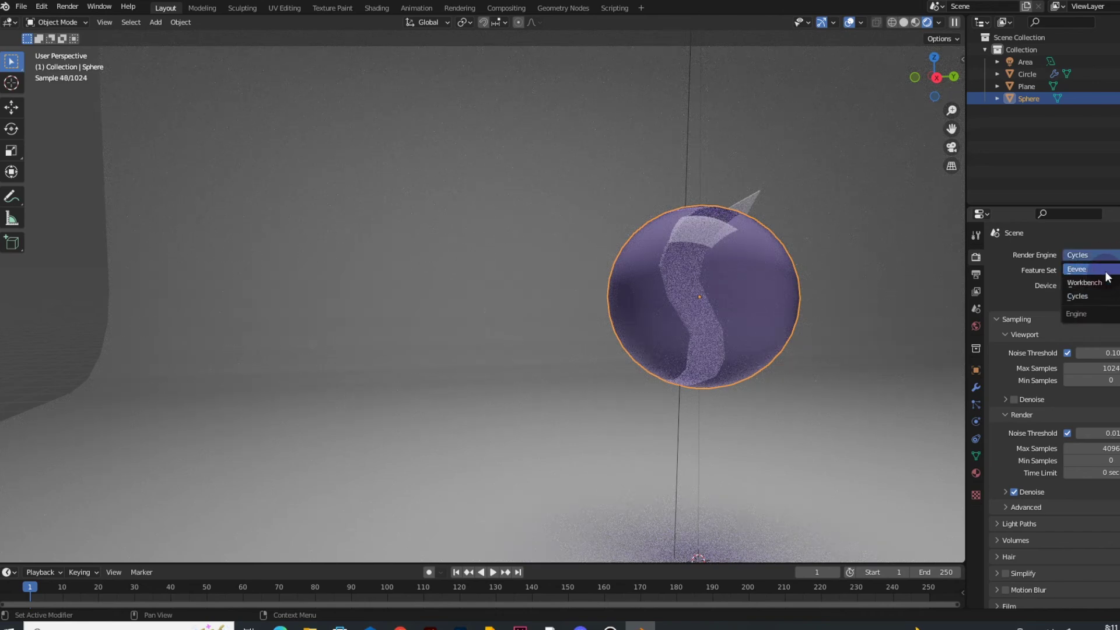
pyautogui.click(800, 299)
pyautogui.click(976, 439)
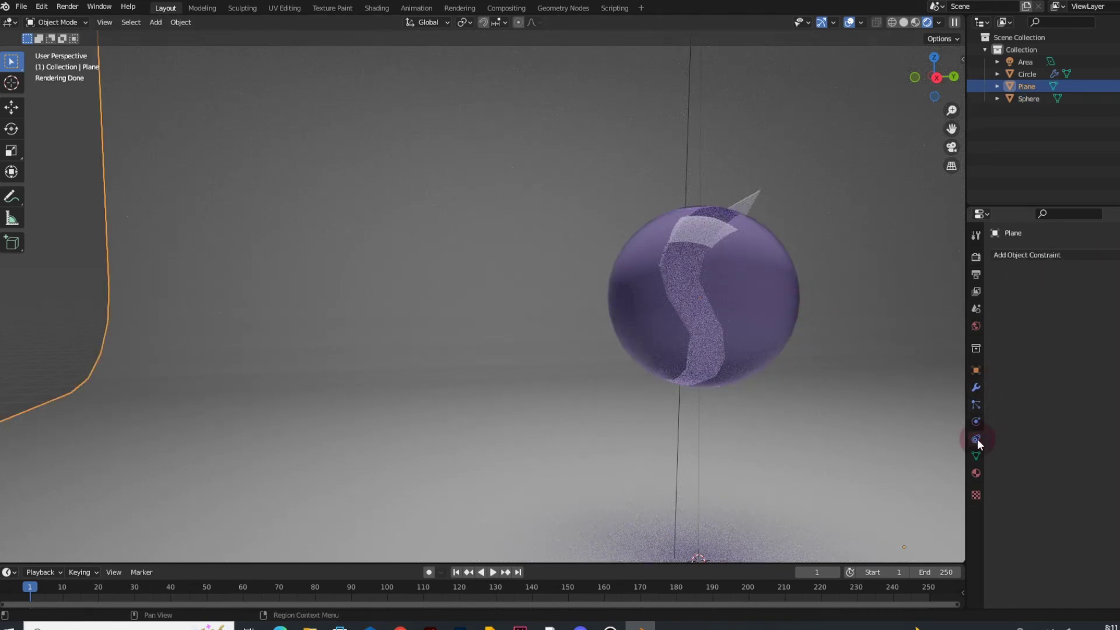
pyautogui.click(976, 257)
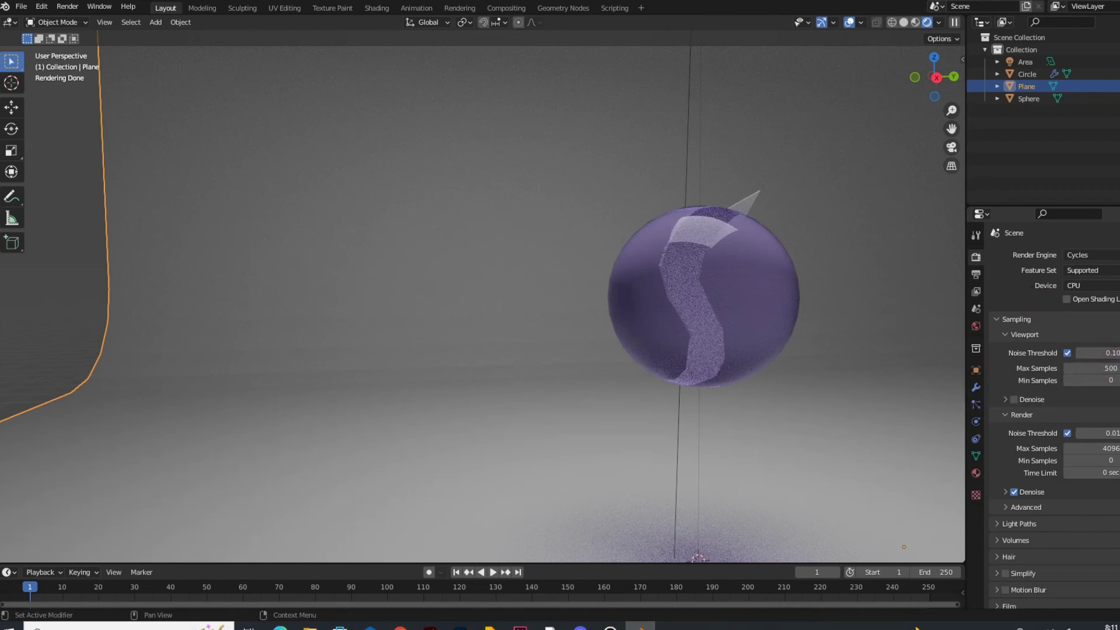
# - Change the sphere's glass material colour to a paler, more neutral bluish tint
pyautogui.click(748, 316)
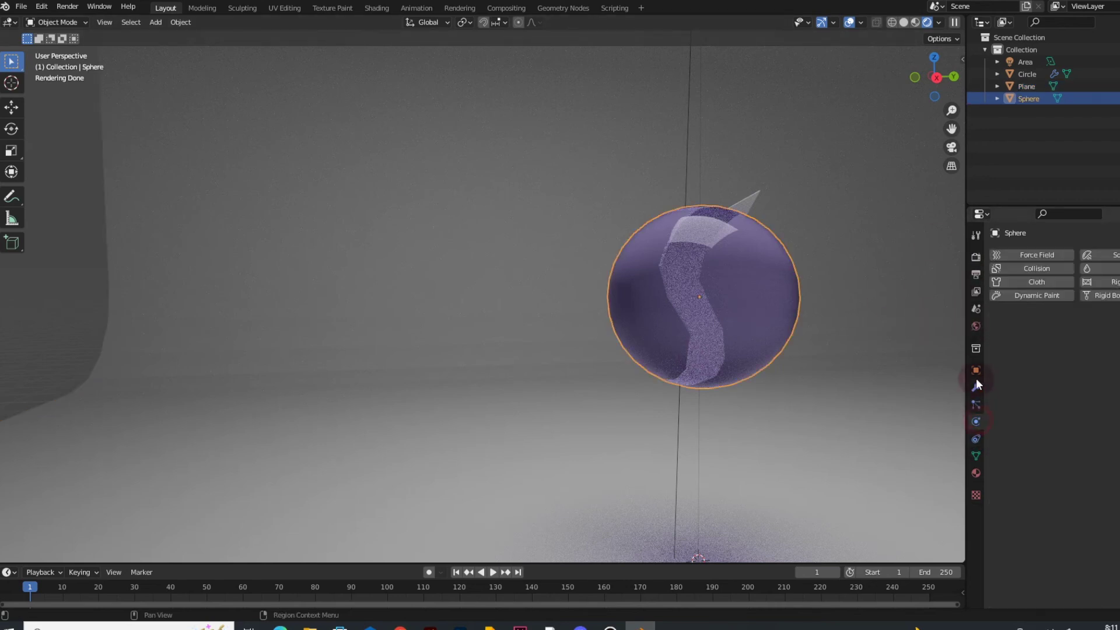
pyautogui.click(976, 473)
pyautogui.click(1096, 400)
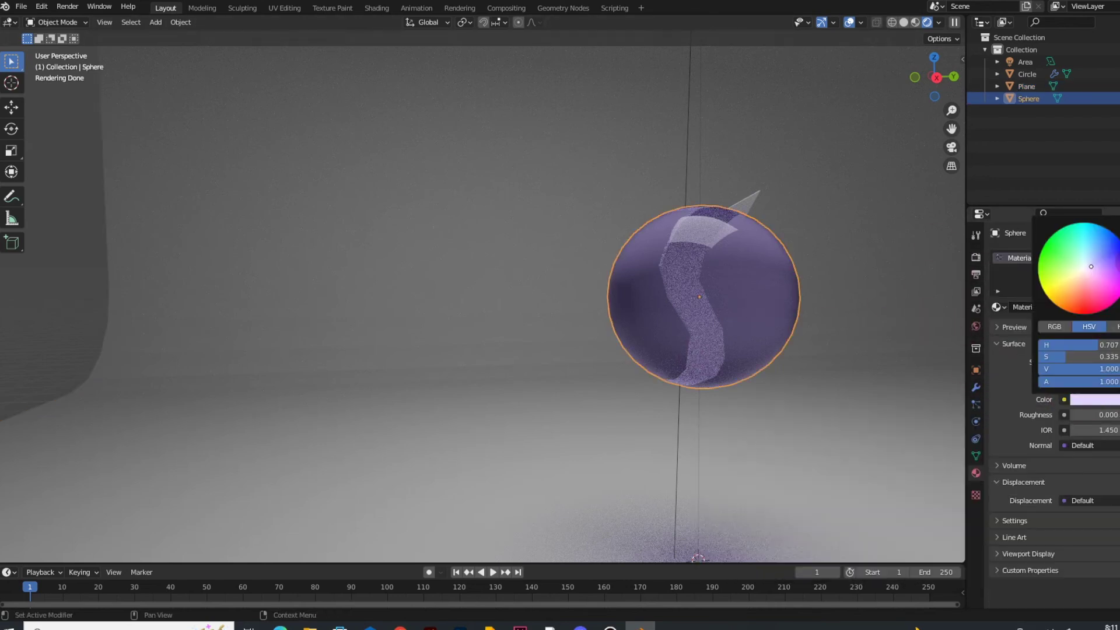
pyautogui.moveTo(1101, 273); pyautogui.dragTo(1086, 266)
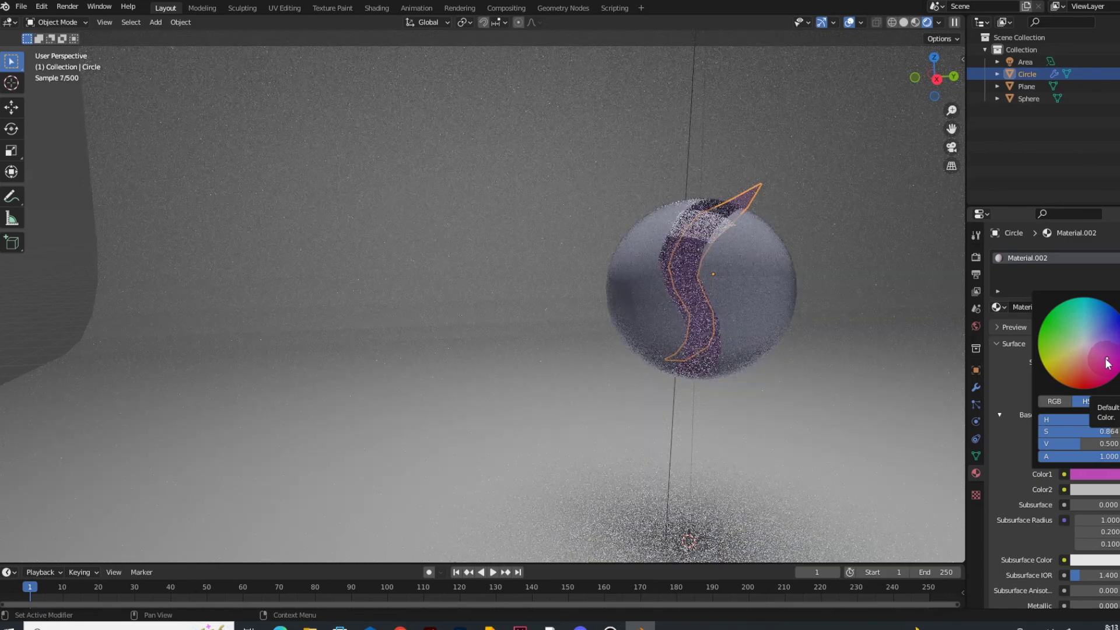
# - Set the second colour of the wavy strip's mixed base colour to blue
pyautogui.click(1098, 489)
pyautogui.click(1098, 336)
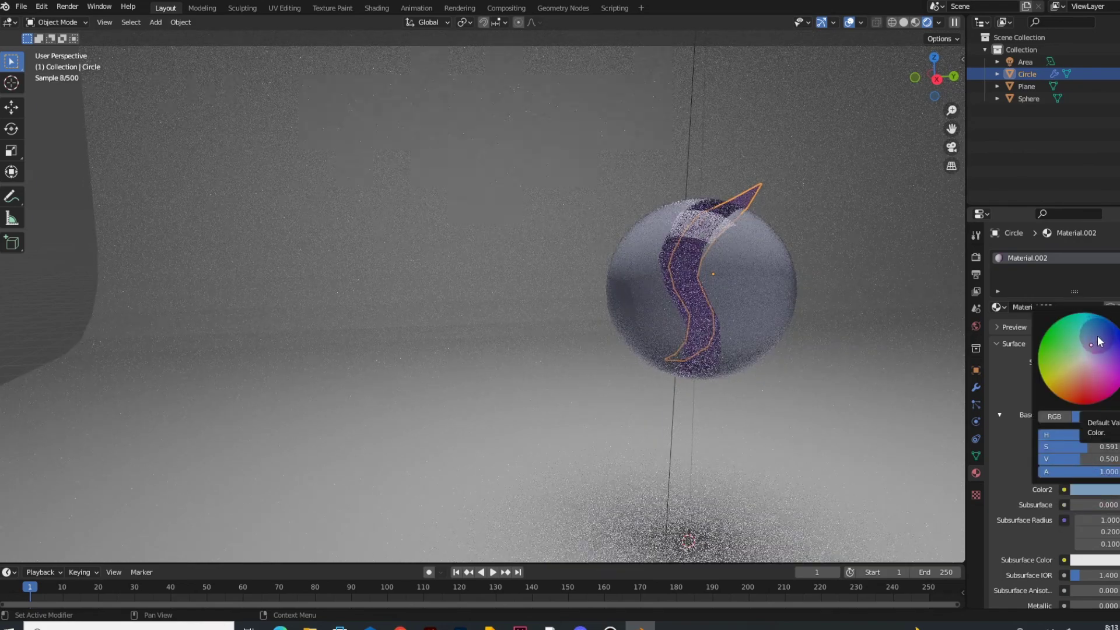
pyautogui.click(1098, 336)
pyautogui.moveTo(1099, 341); pyautogui.dragTo(1101, 338)
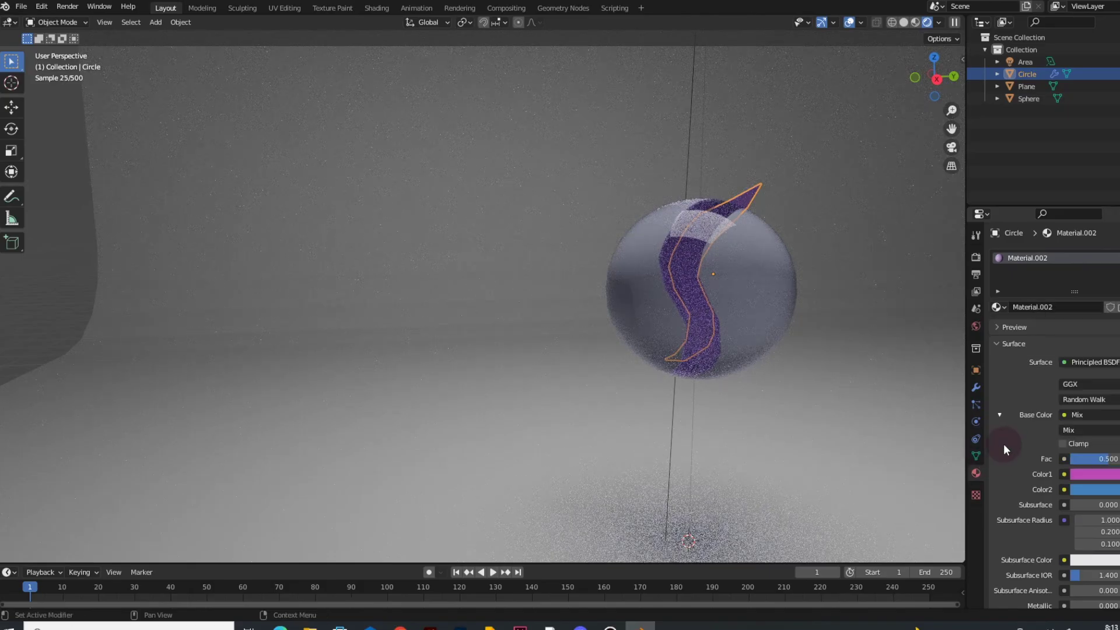
pyautogui.scroll(-10, 1003, 443)
# - Adjust the wavy strip's height along the Z axis and scale it down to about 0.62 so it fits within the sphere
pyautogui.press('g')
pyautogui.press('z')
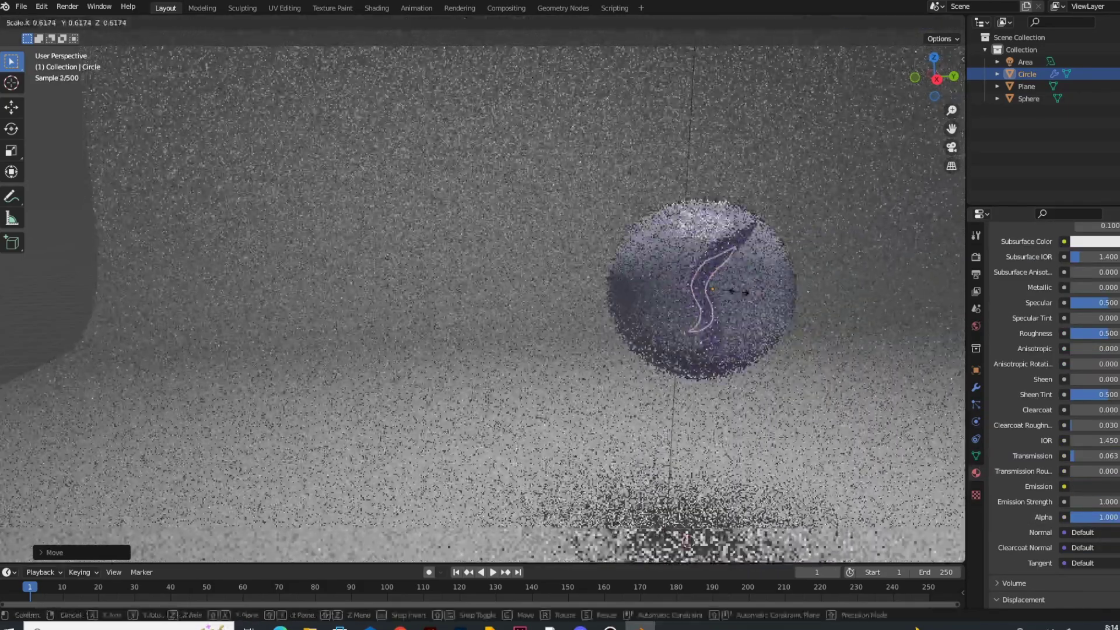
pyautogui.click(740, 293)
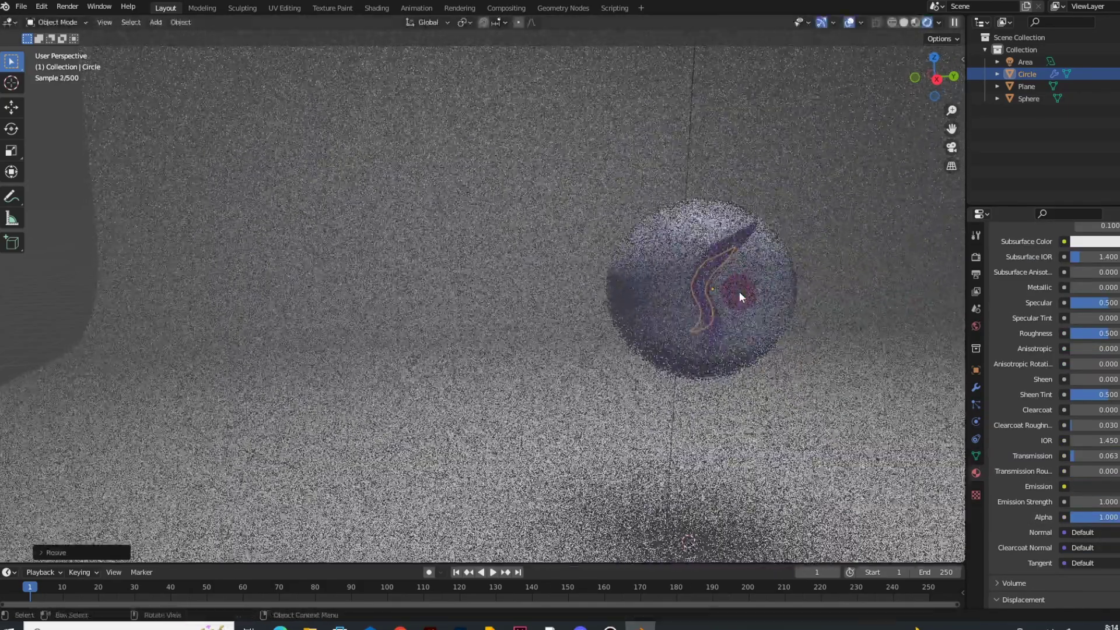
# - Shift the wavy strip along the Y axis towards the sphere's centre, enlarge it slightly and save the file
pyautogui.press('g')
pyautogui.press('y')
pyautogui.click(733, 292)
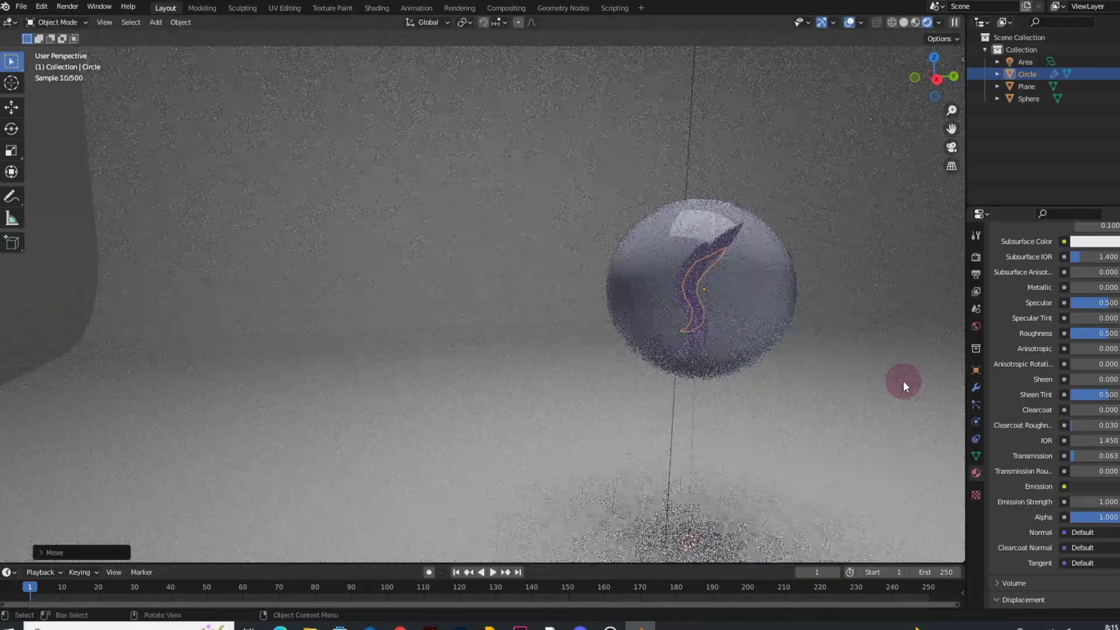
pyautogui.press('s')
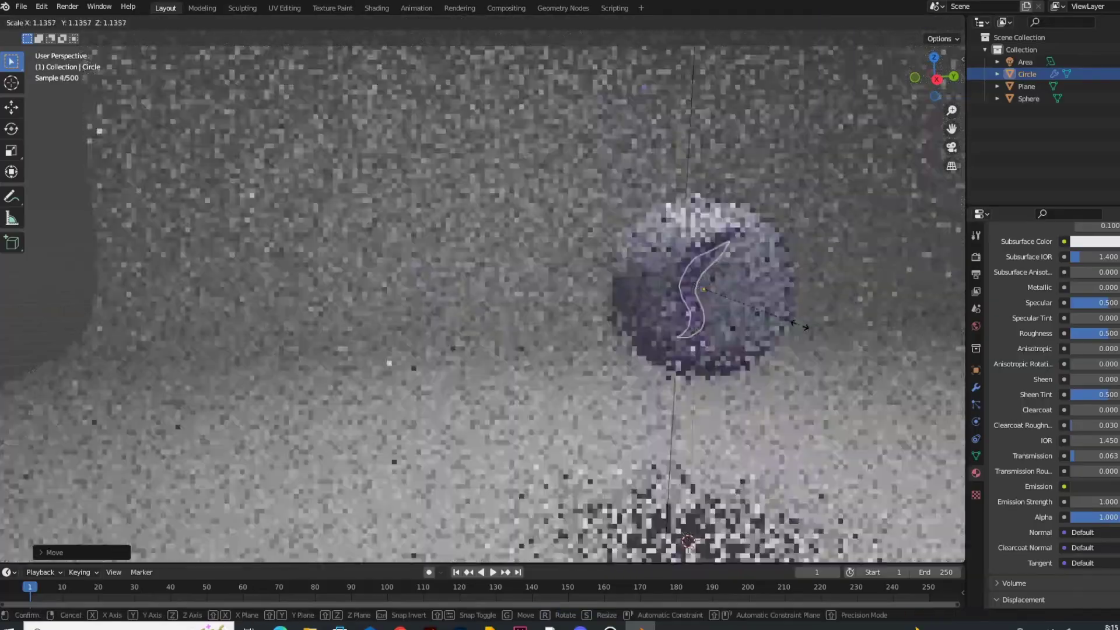
pyautogui.click(814, 377)
pyautogui.hotkey('ctrl', 's')
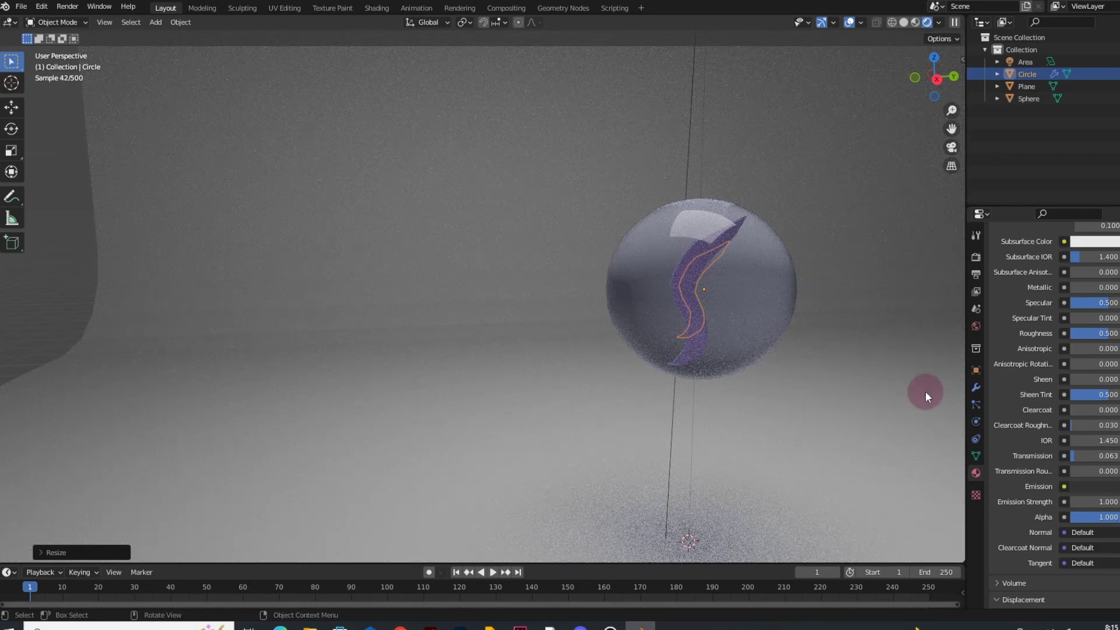
# - Set the power of the area light above the sphere to 700 W
pyautogui.scroll(6, 1085, 467)
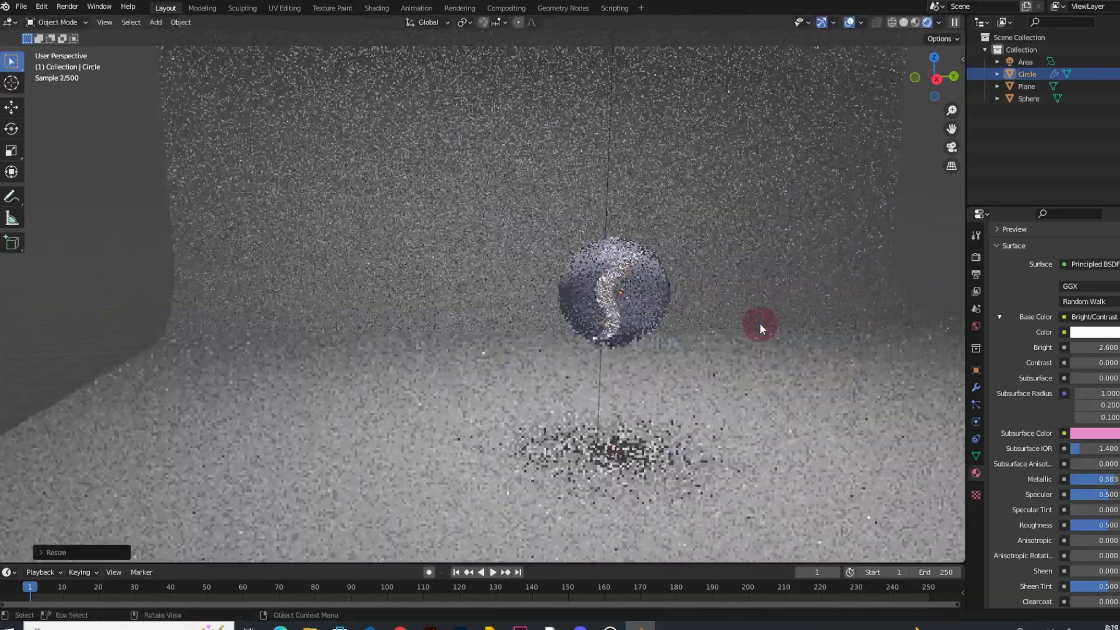
pyautogui.press('z')
pyautogui.click(720, 360)
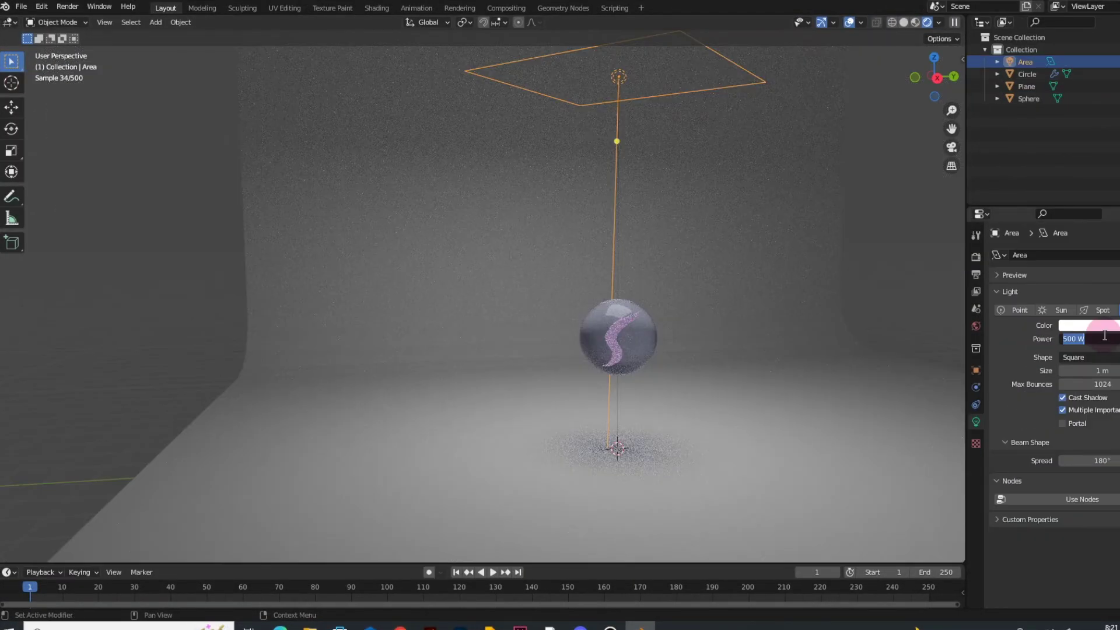
pyautogui.moveTo(1096, 338); pyautogui.dragTo(1103, 336)
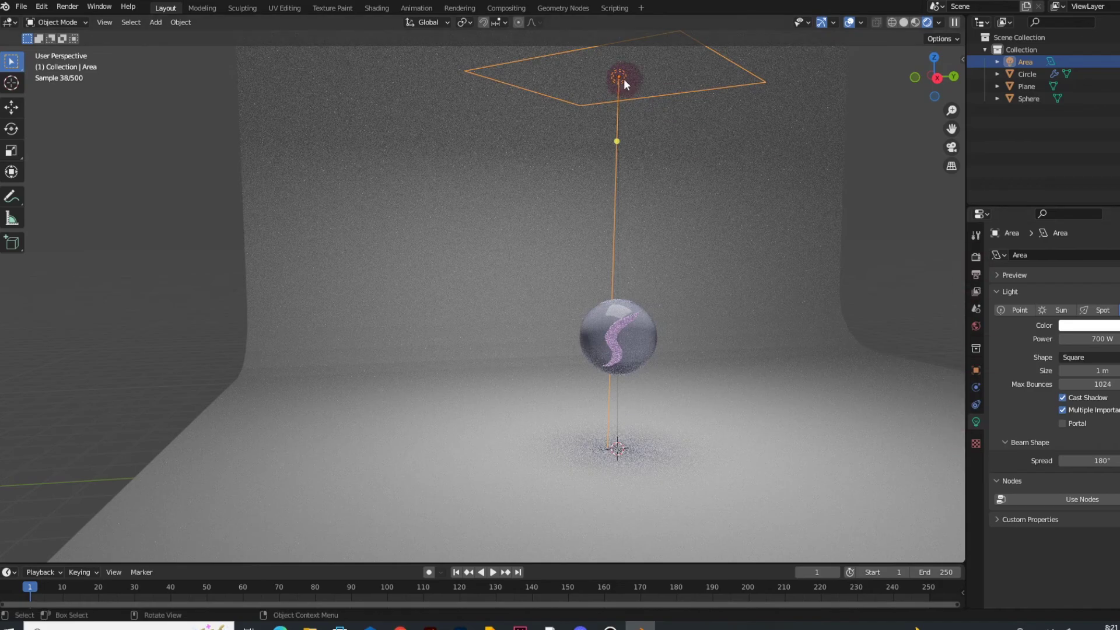
# - Move the area light along the Y axis to one side of the sphere and aim it back at the floor beneath the sphere
pyautogui.press('g')
pyautogui.press('y')
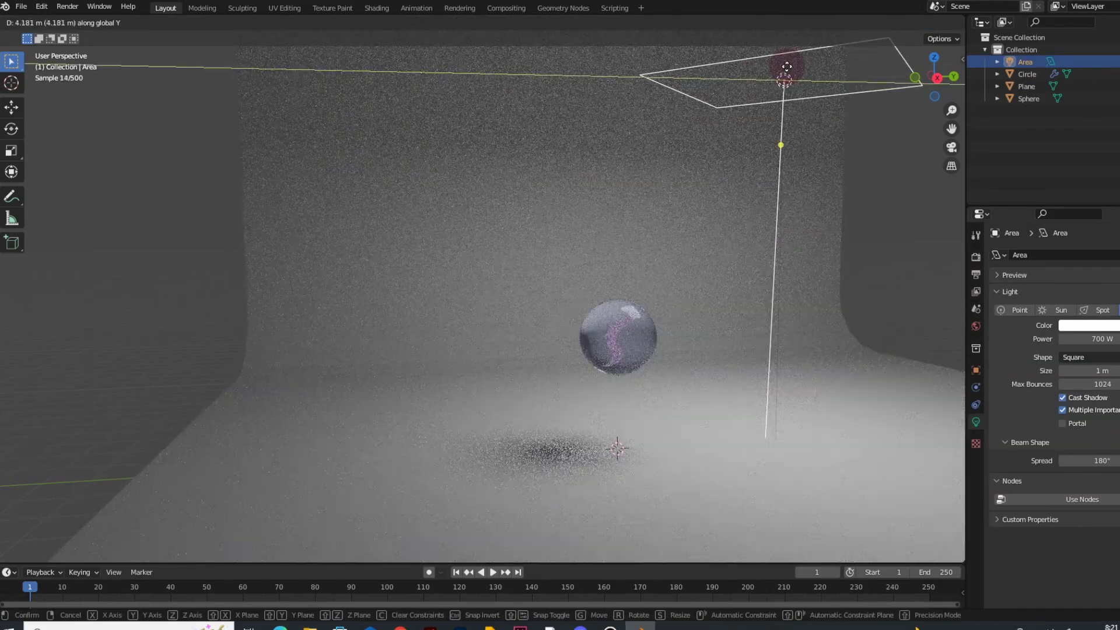
pyautogui.click(822, 44)
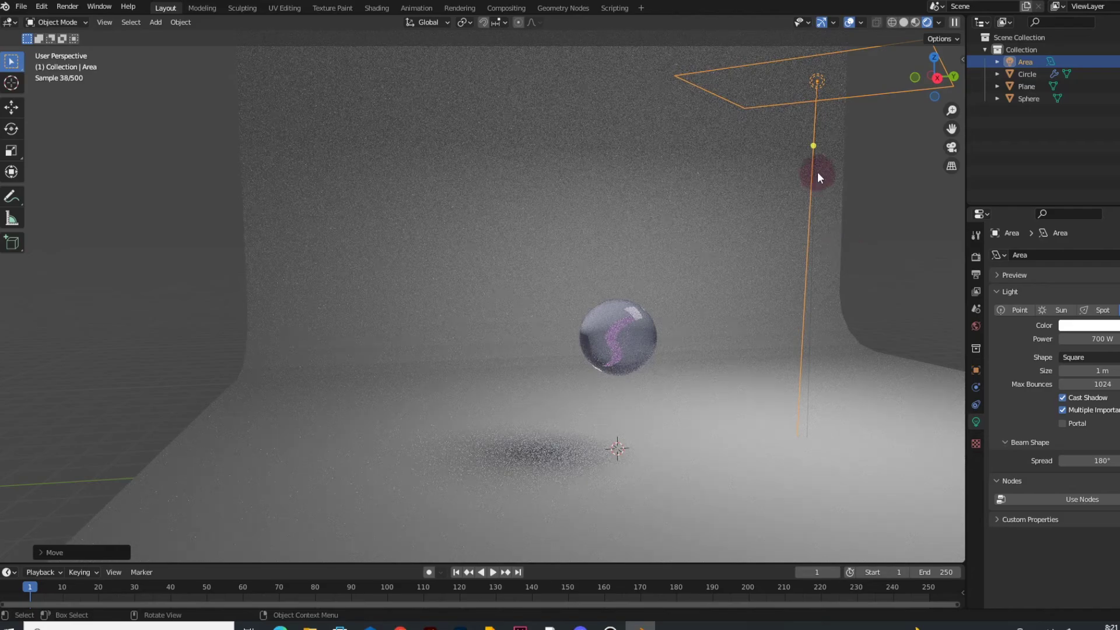
pyautogui.moveTo(813, 146); pyautogui.dragTo(621, 411)
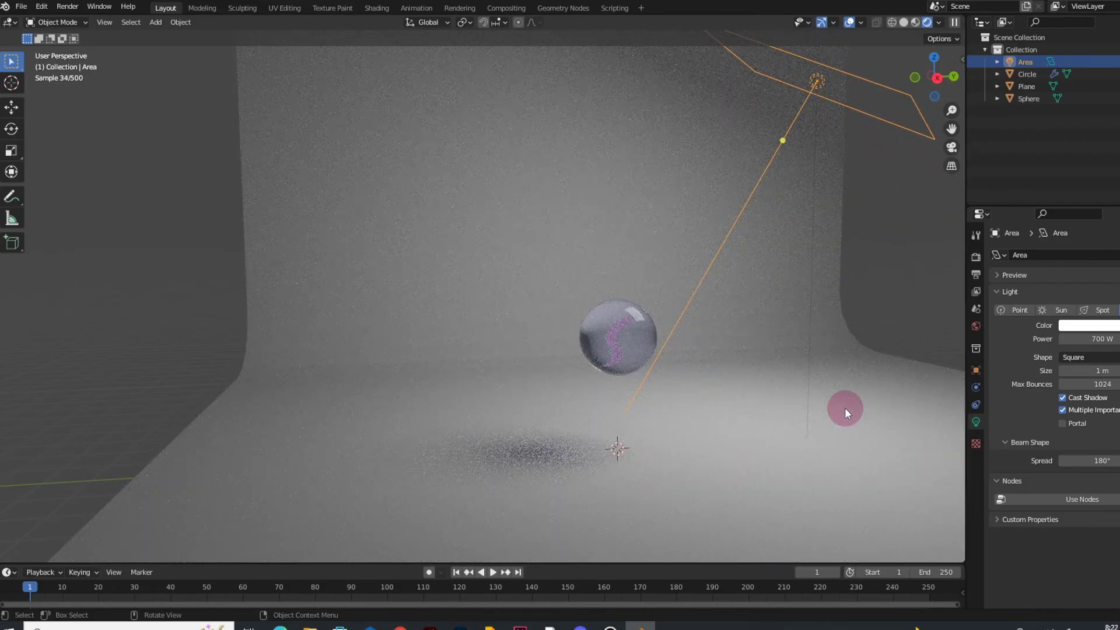
# - Scale the area light down to about 0.64 and save the file
pyautogui.press('s')
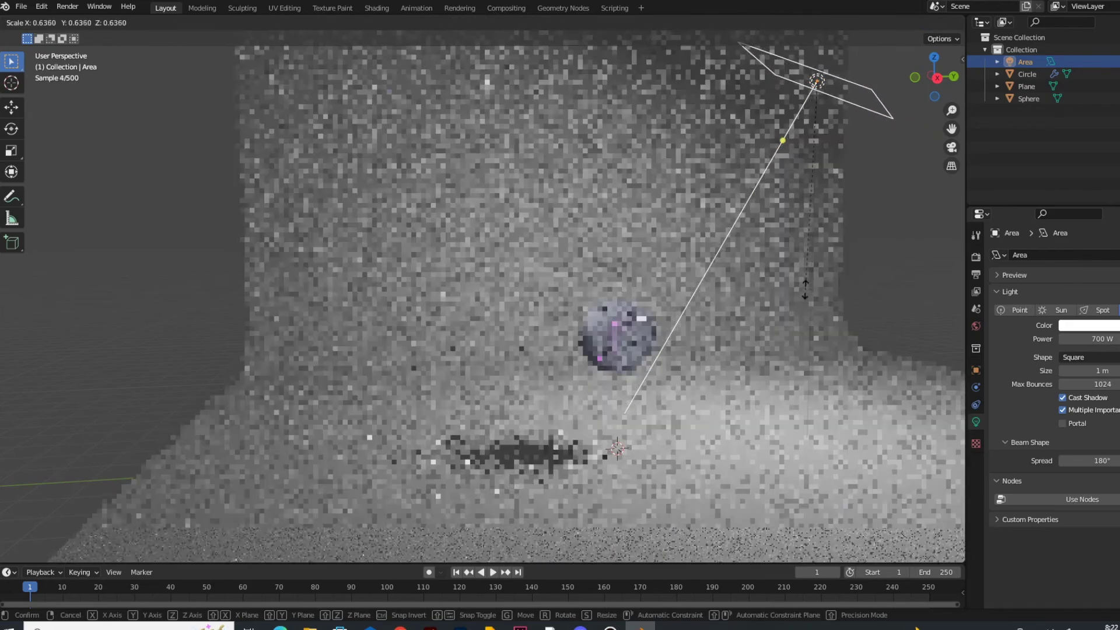
pyautogui.click(869, 348)
pyautogui.hotkey('ctrl', 's')
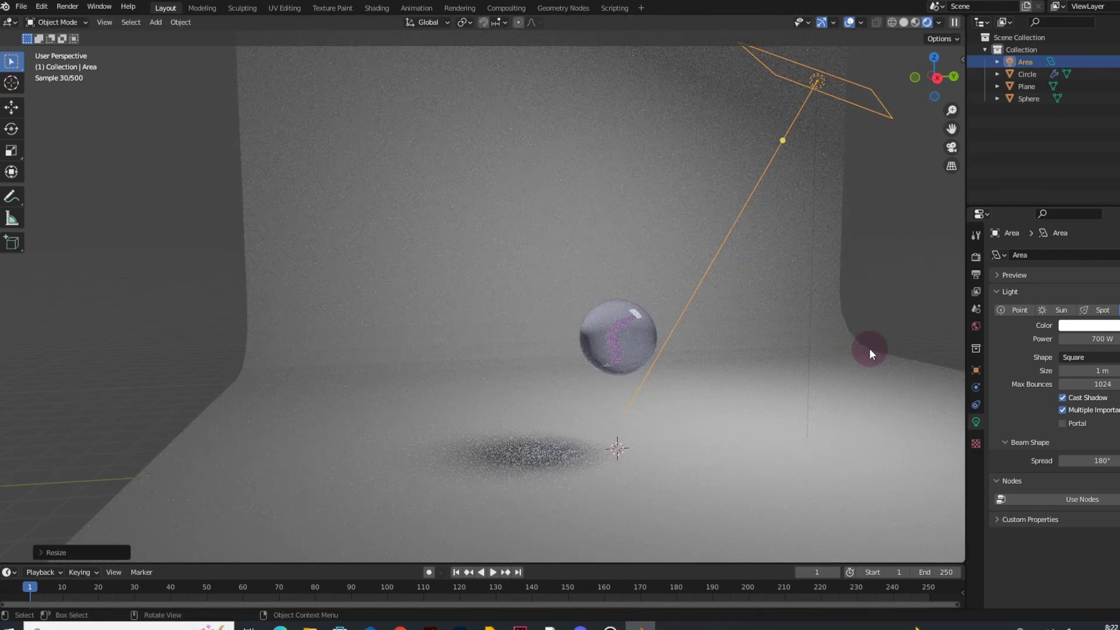
# - Duplicate the area light to the opposite side of the backdrop and aim the copy towards the sphere
pyautogui.moveTo(893, 399); pyautogui.dragTo(884, 388, button='middle')
pyautogui.click(800, 100)
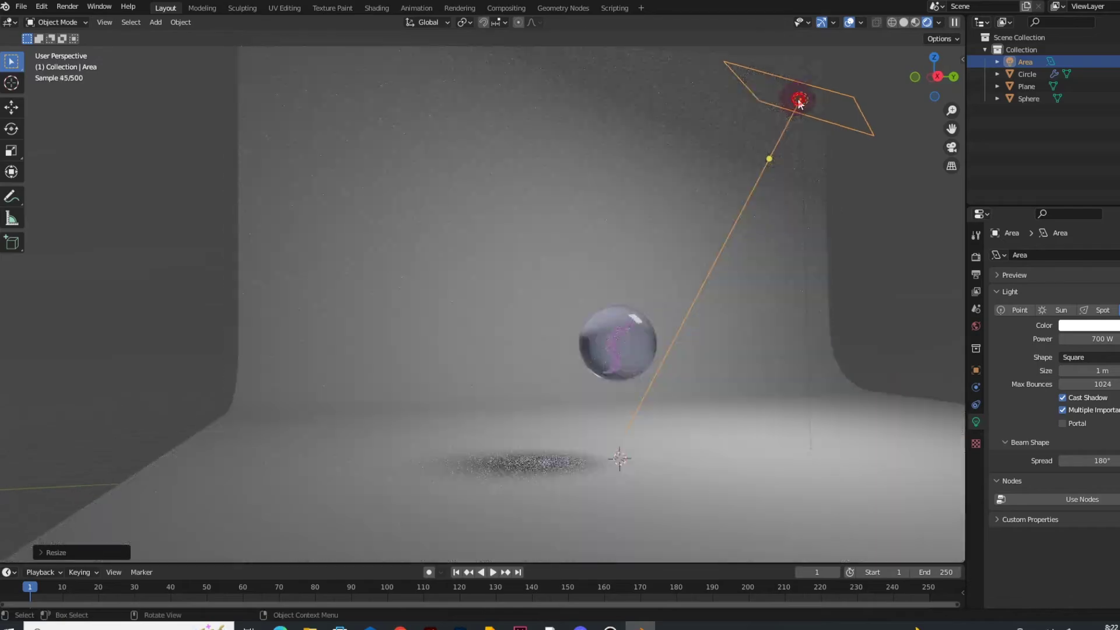
pyautogui.click(801, 100)
pyautogui.click(795, 105)
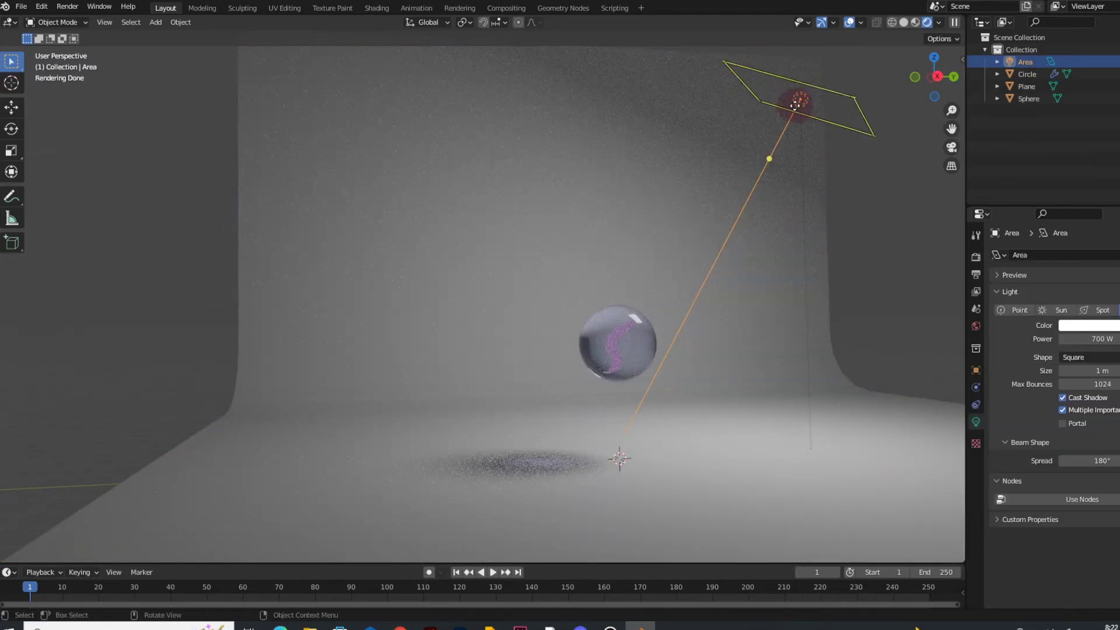
pyautogui.hotkey('shift', 'd')
pyautogui.click(393, 74)
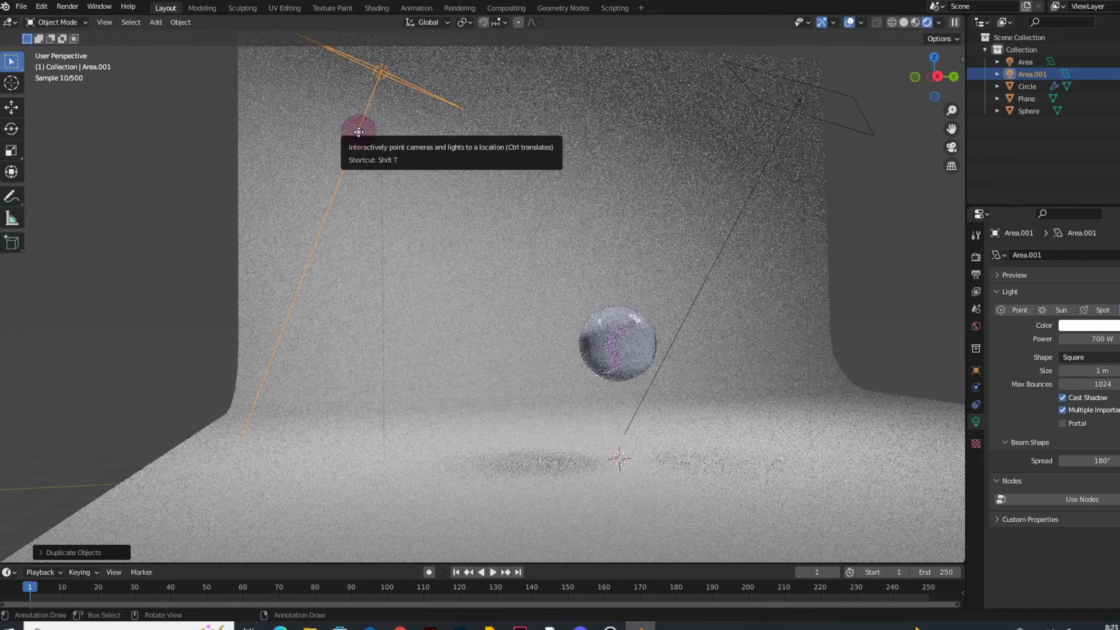
pyautogui.moveTo(360, 131); pyautogui.dragTo(570, 375)
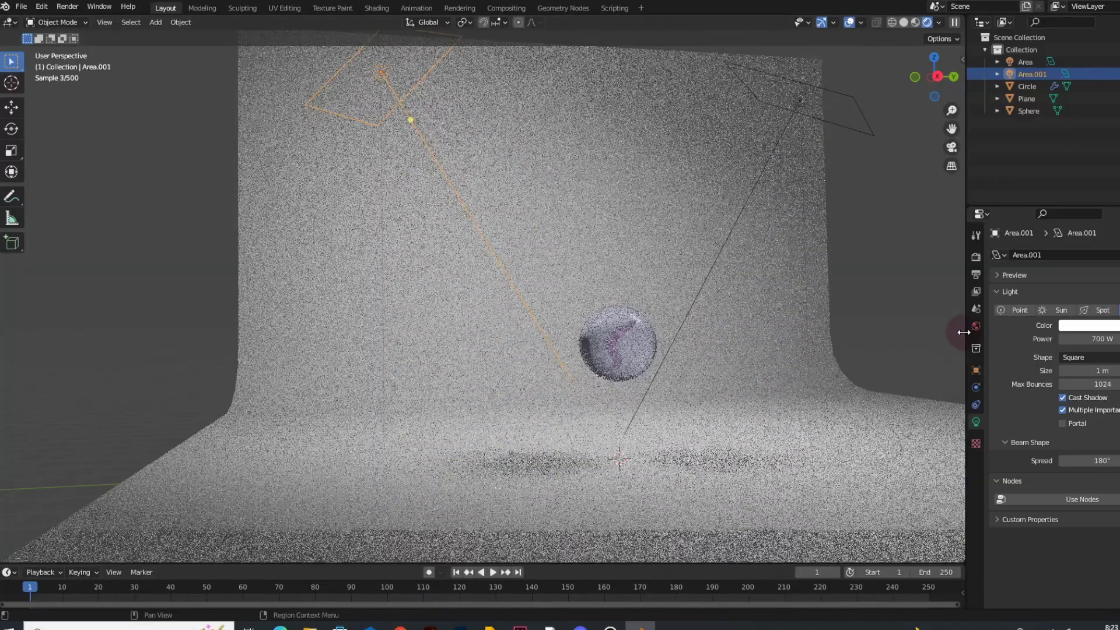
# - Lower the duplicated area light along the Z axis
pyautogui.moveTo(537, 155); pyautogui.dragTo(497, 146, button='middle')
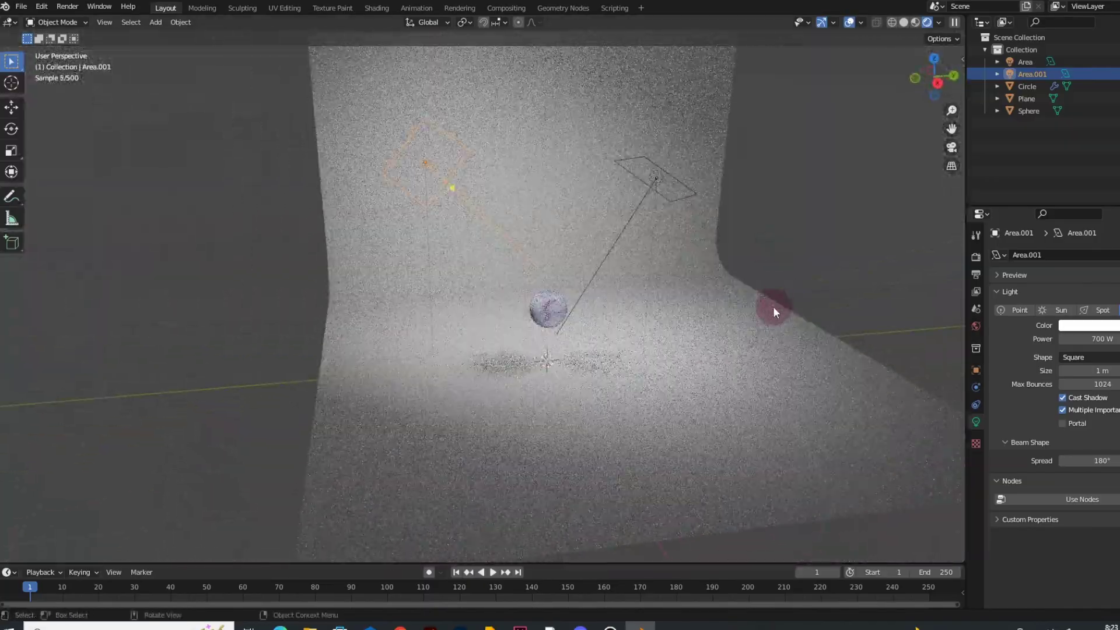
pyautogui.press('g')
pyautogui.press('z')
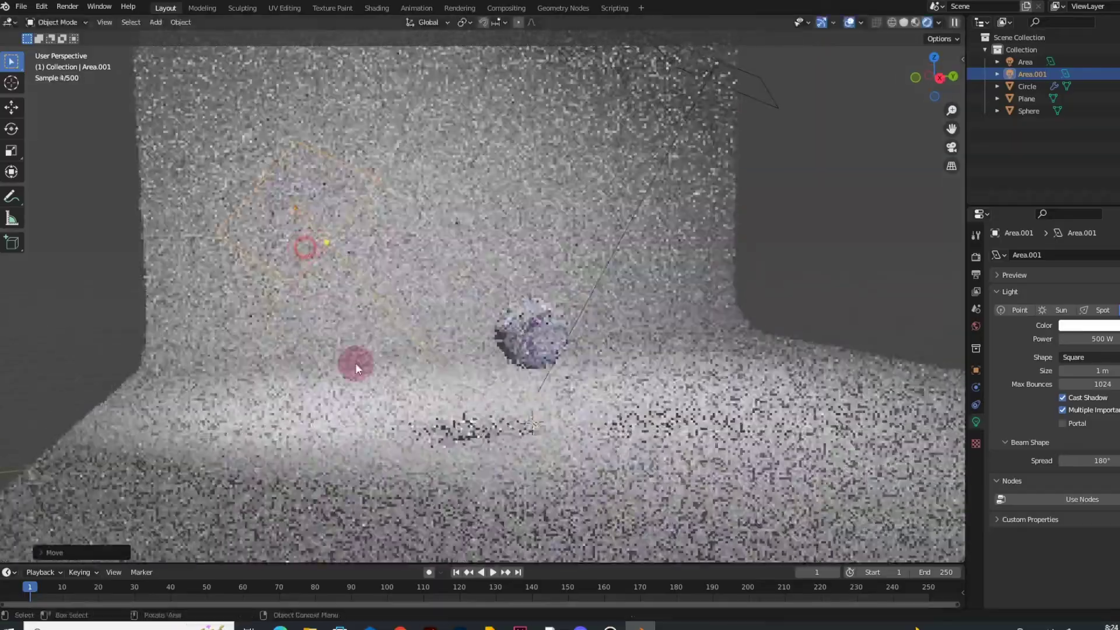
# - Tint the duplicated area light (Area.001) a pale cyan
pyautogui.click(355, 363)
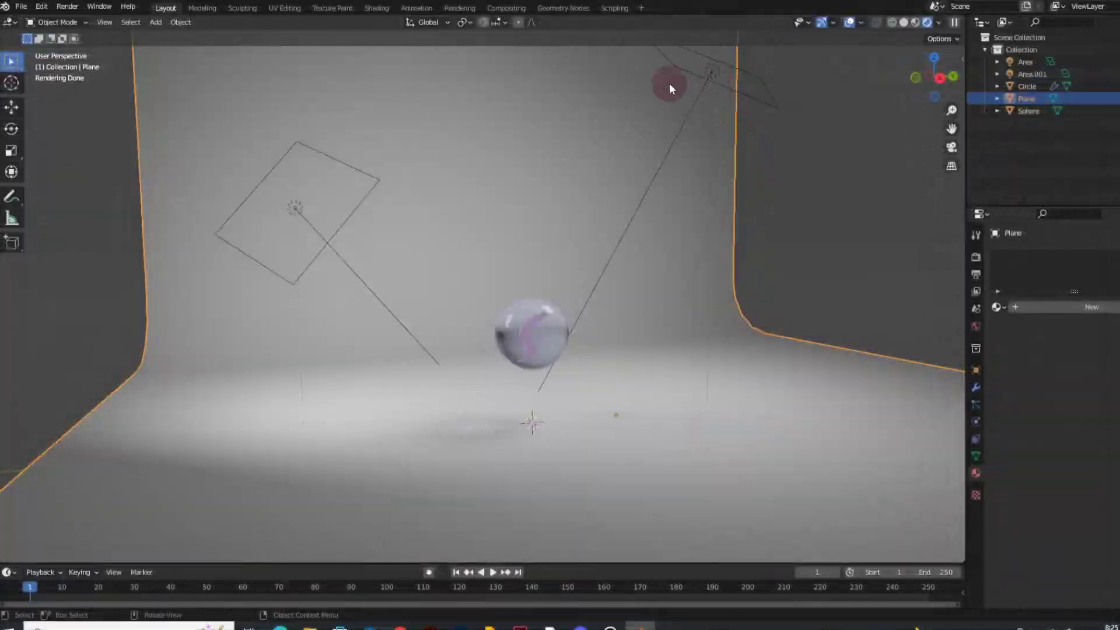
pyautogui.click(1086, 324)
pyautogui.click(1084, 196)
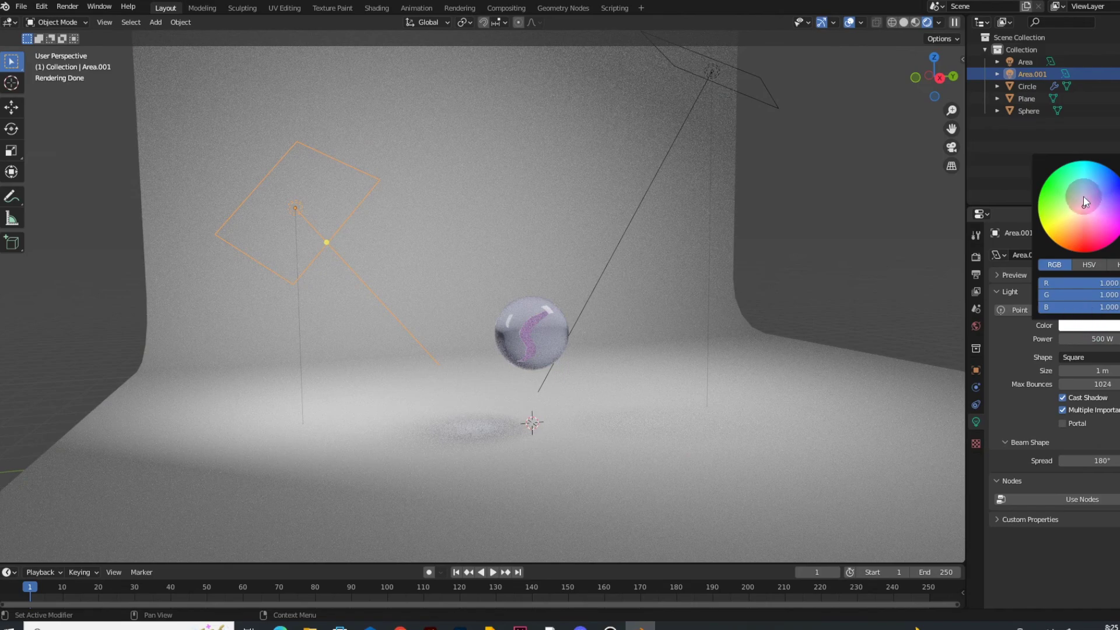
# - Tint the original area light (Area) a soft pinkish violet
pyautogui.click(1025, 61)
pyautogui.click(1086, 325)
pyautogui.click(1097, 209)
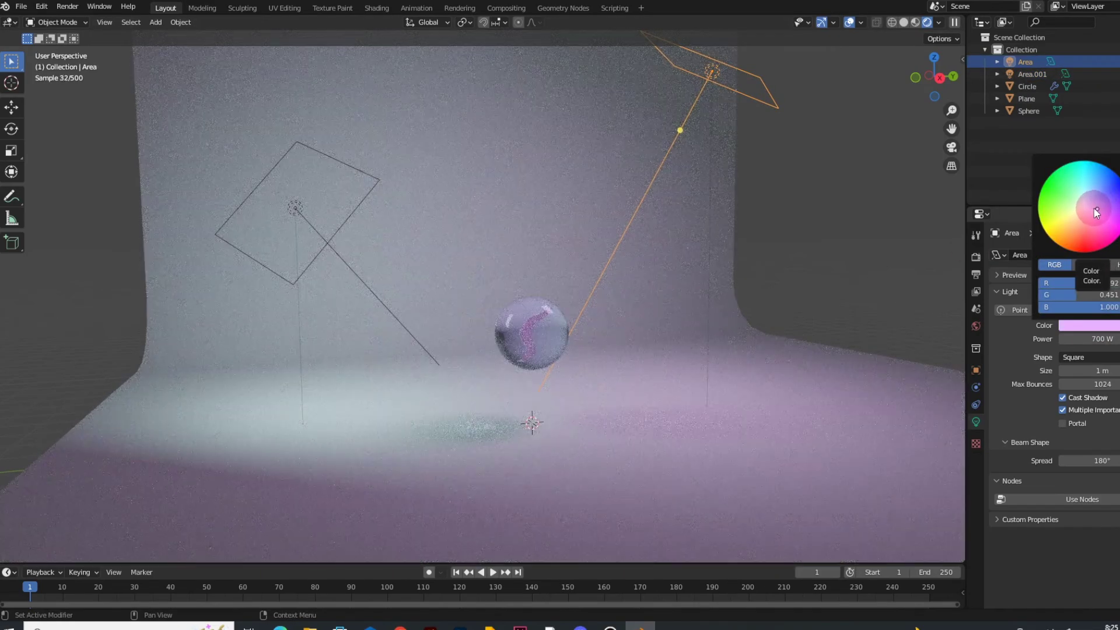
pyautogui.click(1119, 188)
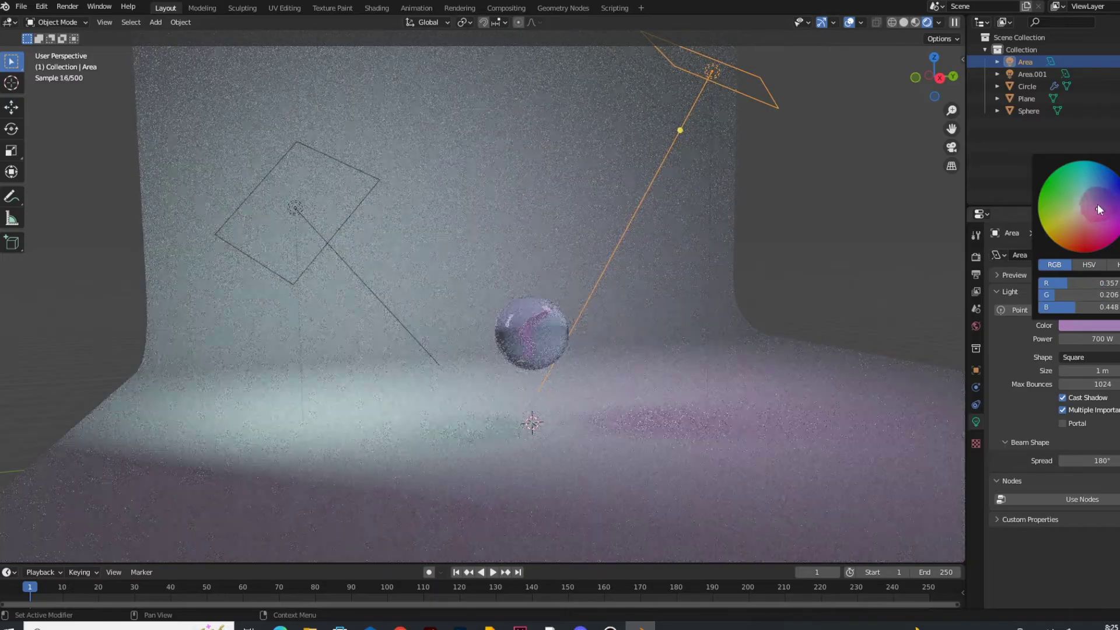
pyautogui.click(1090, 209)
pyautogui.click(1092, 209)
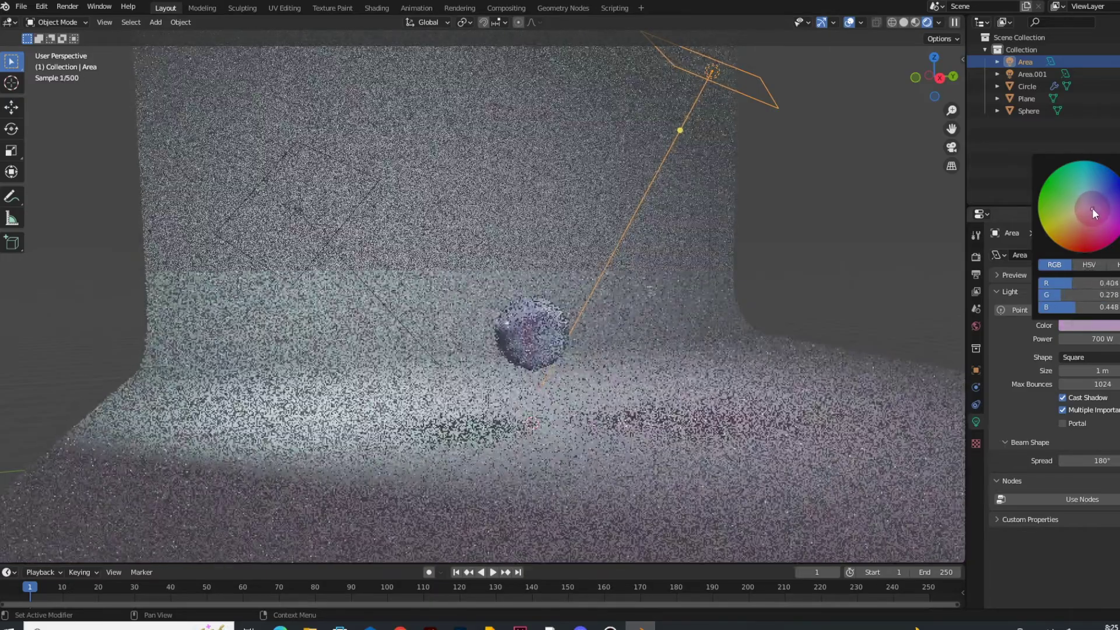
# - Recolour the Area.001 light to a light blue-violet
pyautogui.click(296, 209)
pyautogui.click(1092, 325)
pyautogui.click(1094, 201)
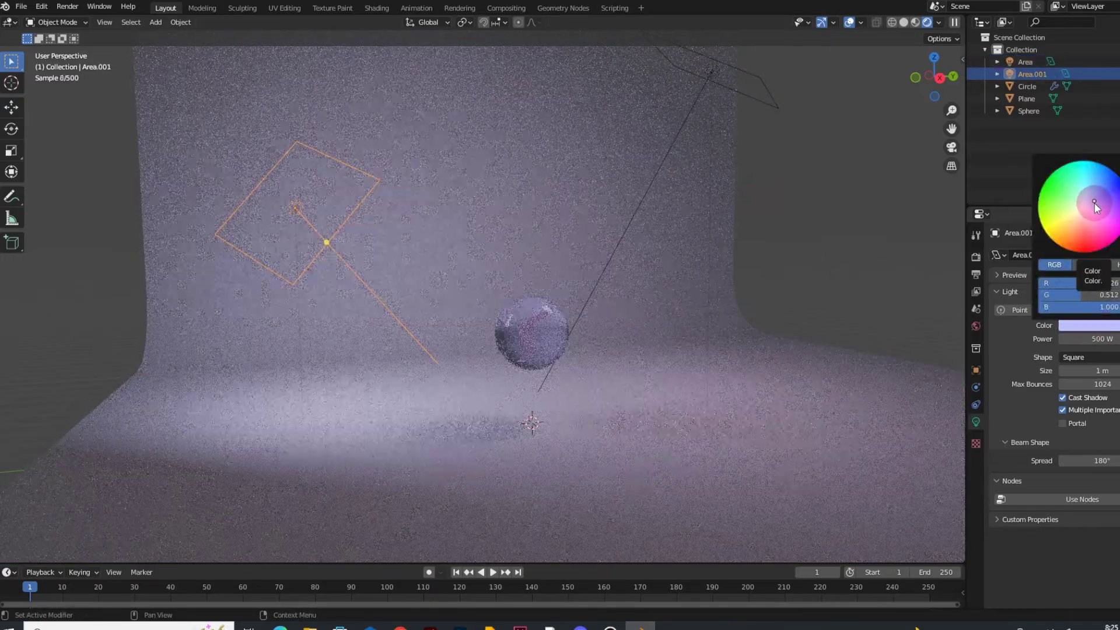
pyautogui.moveTo(1094, 203); pyautogui.dragTo(1106, 195)
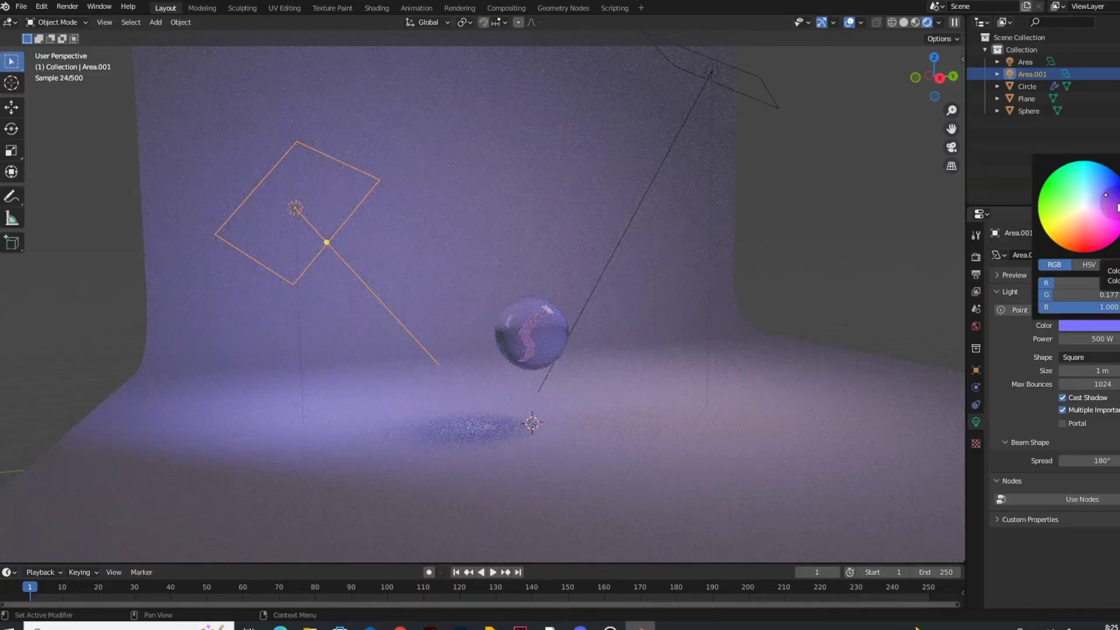
pyautogui.moveTo(1102, 202); pyautogui.dragTo(1089, 206)
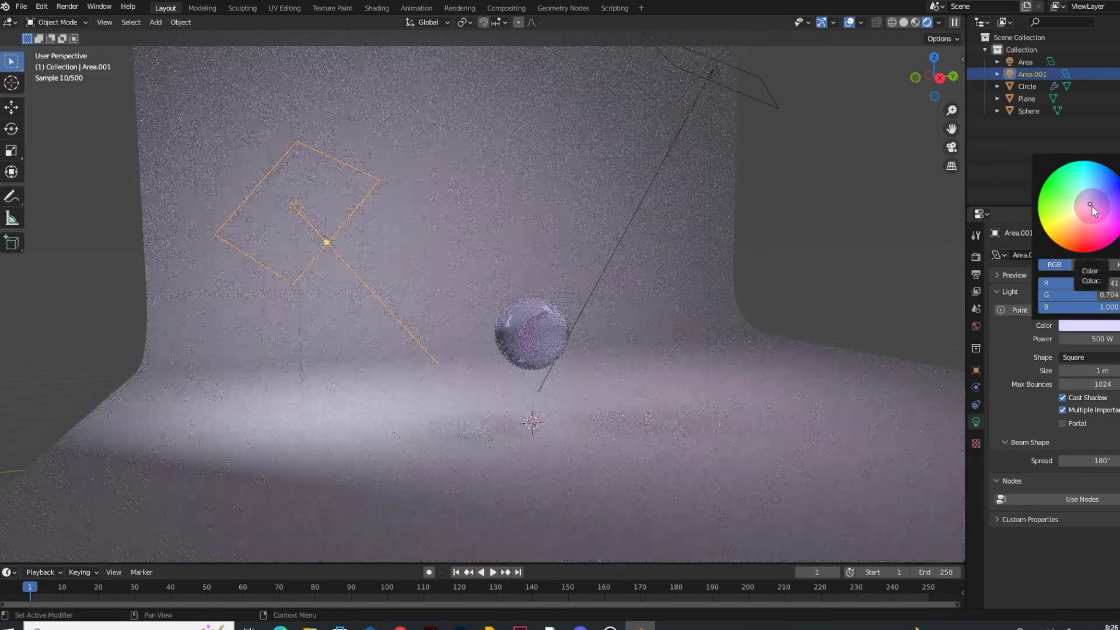
pyautogui.click(1101, 201)
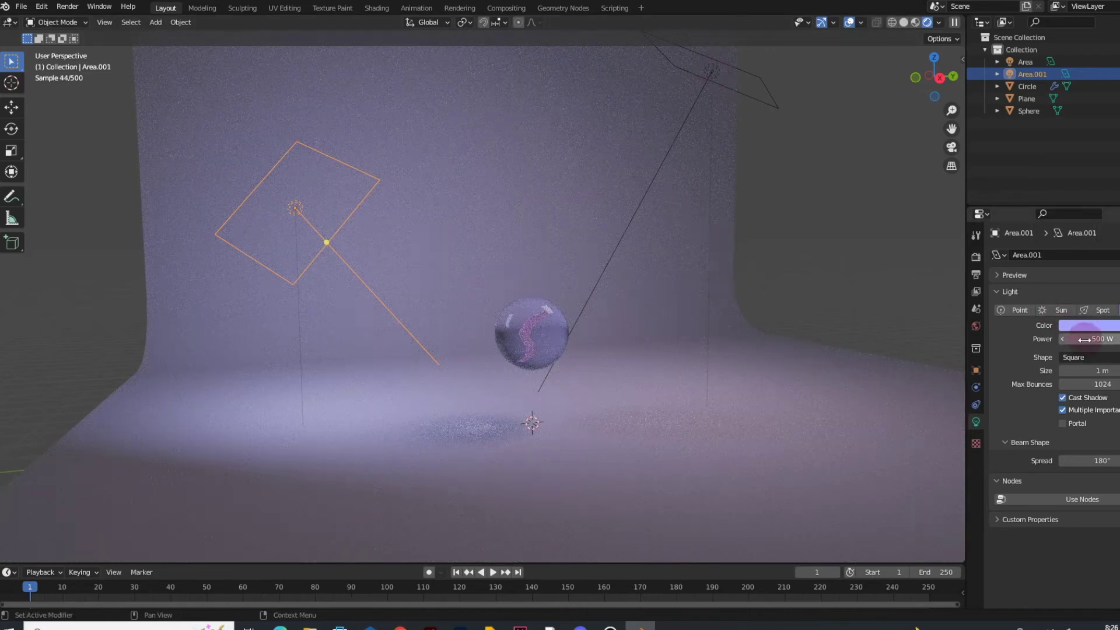
pyautogui.press('Return')
pyautogui.click(302, 206)
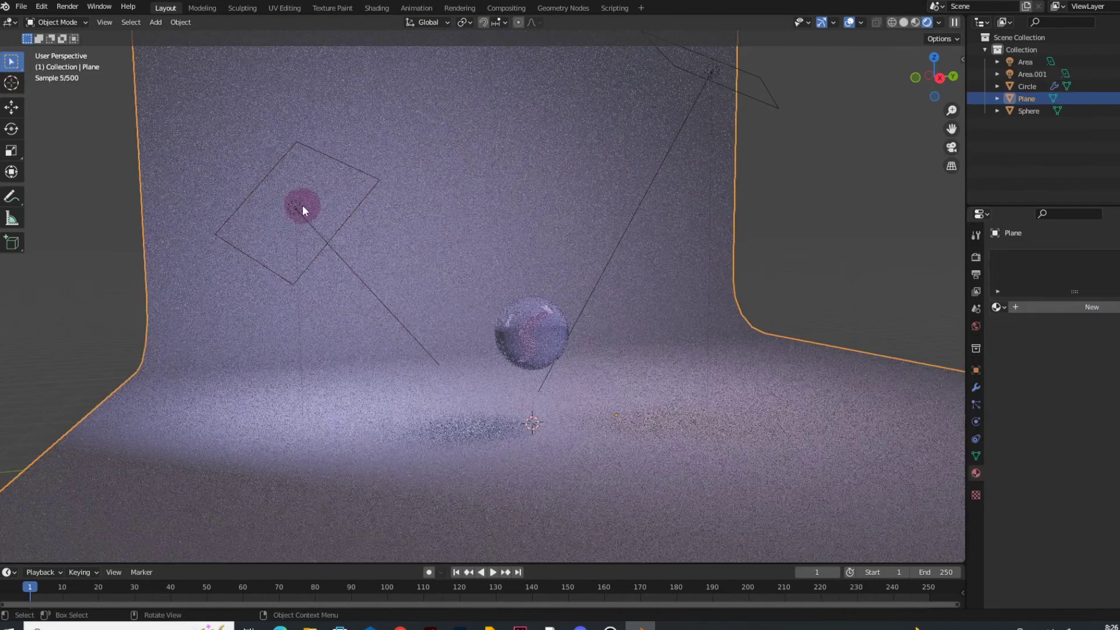
pyautogui.click(297, 208)
pyautogui.press('s')
pyautogui.click(295, 209)
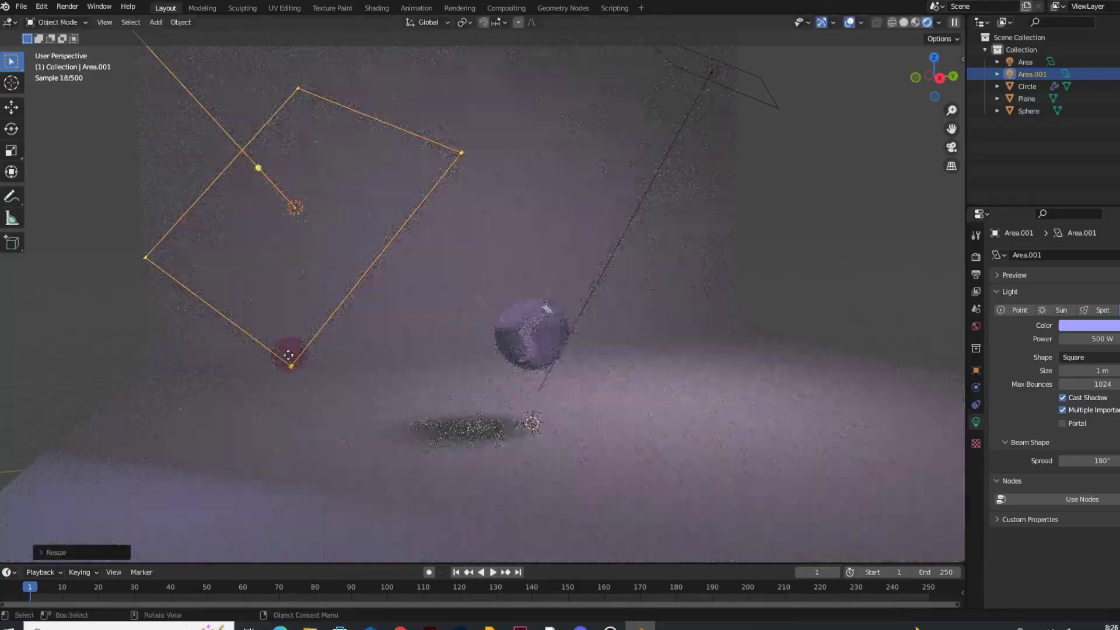
pyautogui.moveTo(289, 355); pyautogui.dragTo(295, 286)
pyautogui.click(314, 179)
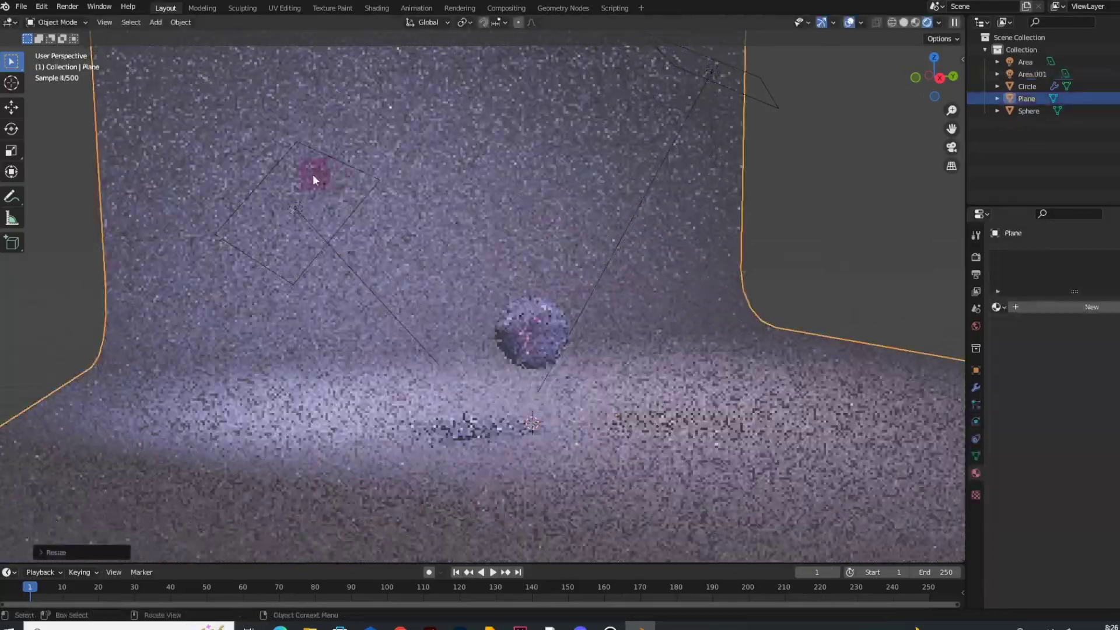
# - Scale up the Area.001 light and set its power to 1000 W
pyautogui.click(296, 207)
pyautogui.press('s')
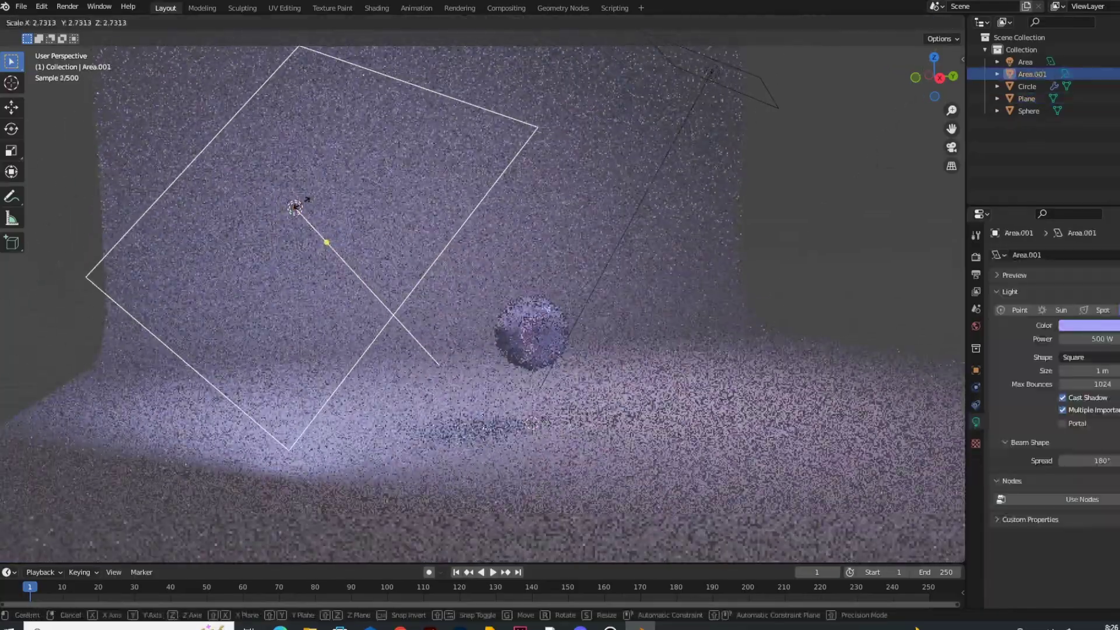
pyautogui.click(549, 390)
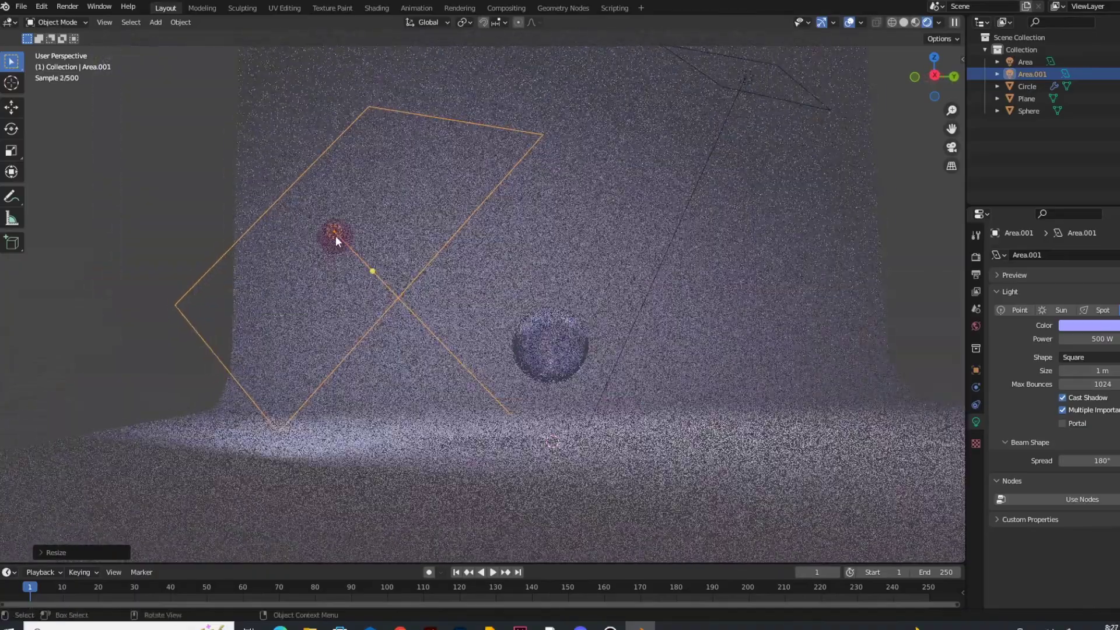
pyautogui.click(1100, 339)
pyautogui.write('1000')
pyautogui.press('Return')
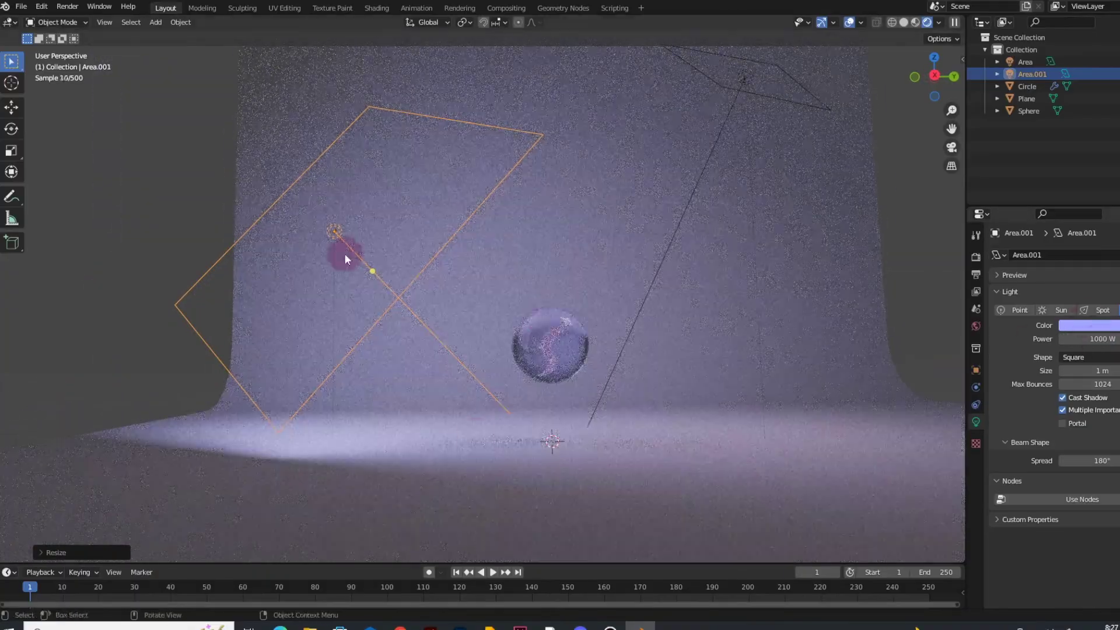
# - Move the Area.001 light forward along the X axis, raise it along Z, and save the file
pyautogui.moveTo(344, 254); pyautogui.dragTo(416, 251, button='middle')
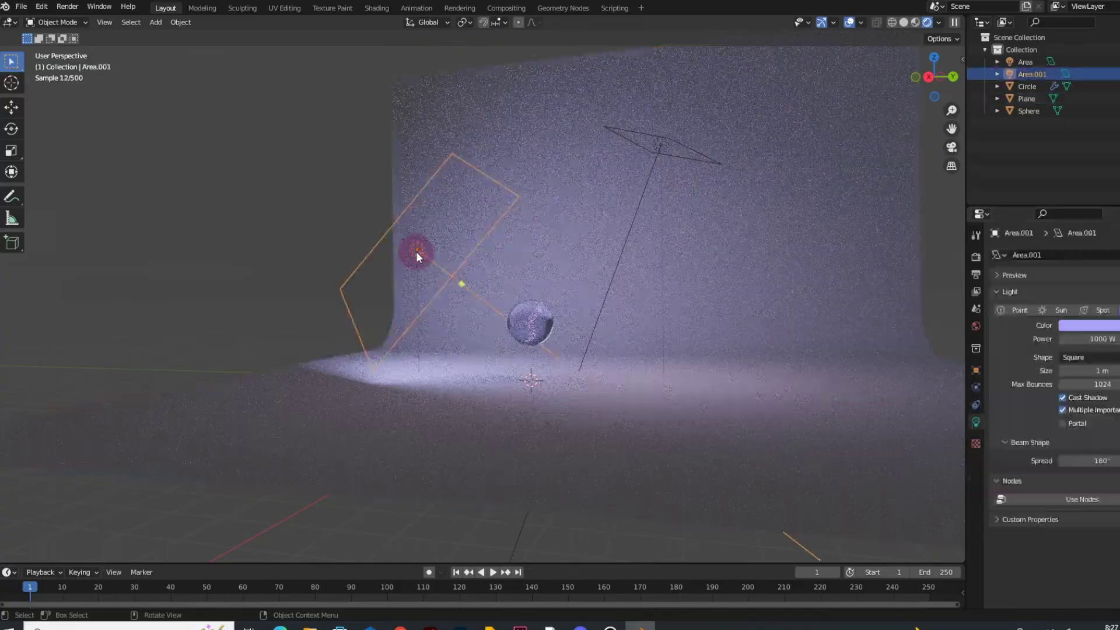
pyautogui.press('g')
pyautogui.press('x')
pyautogui.click(300, 215)
pyautogui.press('g')
pyautogui.press('y')
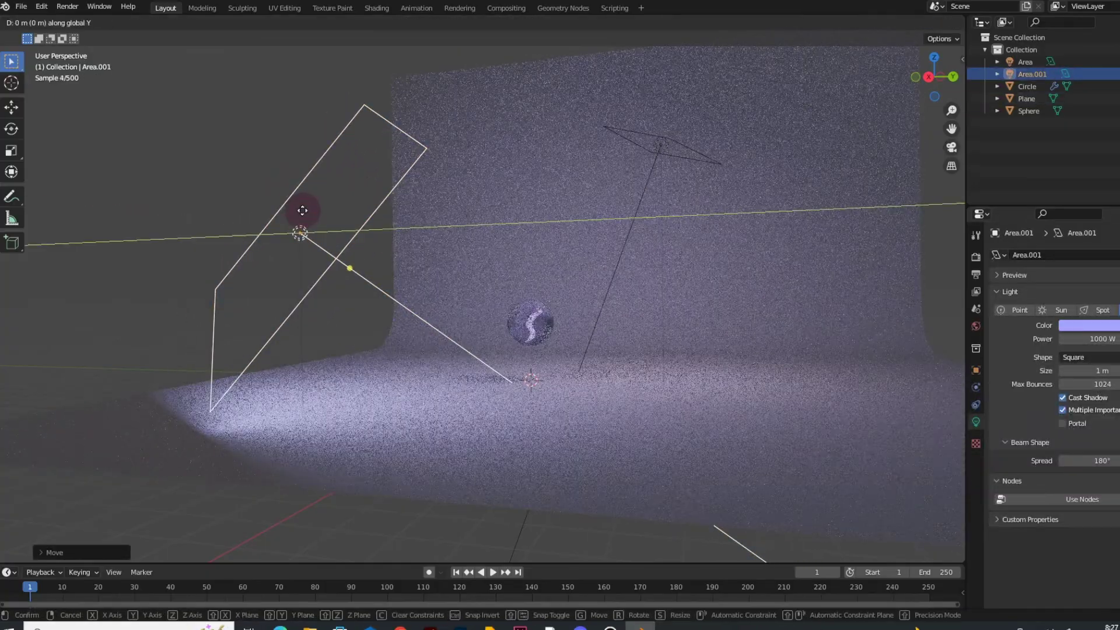
pyautogui.press('z')
pyautogui.click(283, 113)
pyautogui.hotkey('ctrl', 's')
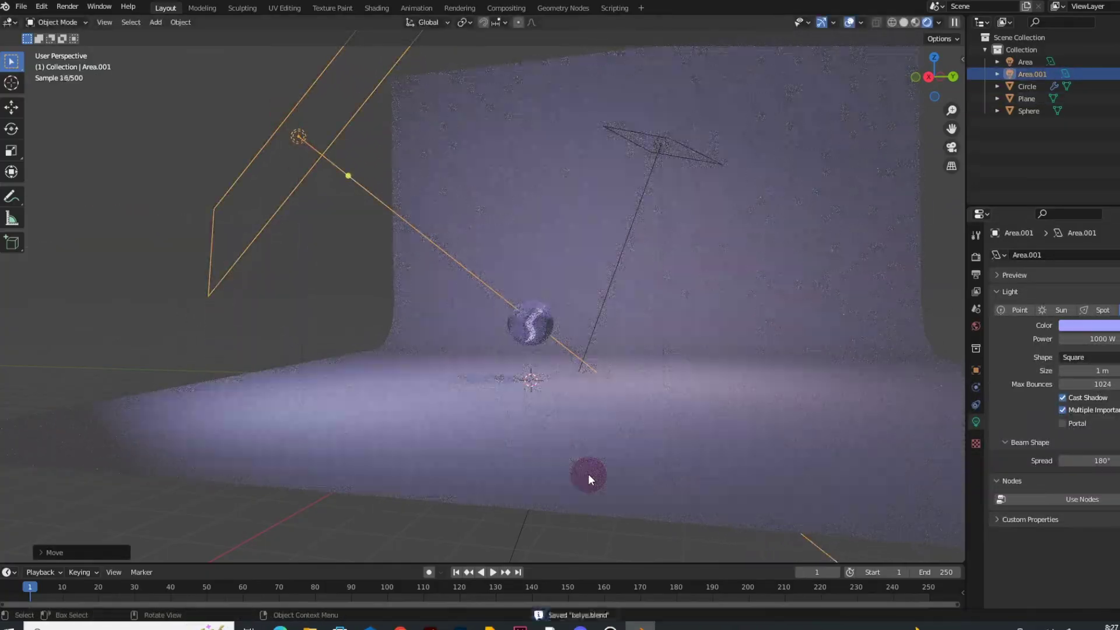
# - Brighten the Area light's colour to a pale pink and set its power to 1000 W
pyautogui.moveTo(588, 474); pyautogui.dragTo(797, 502, button='middle')
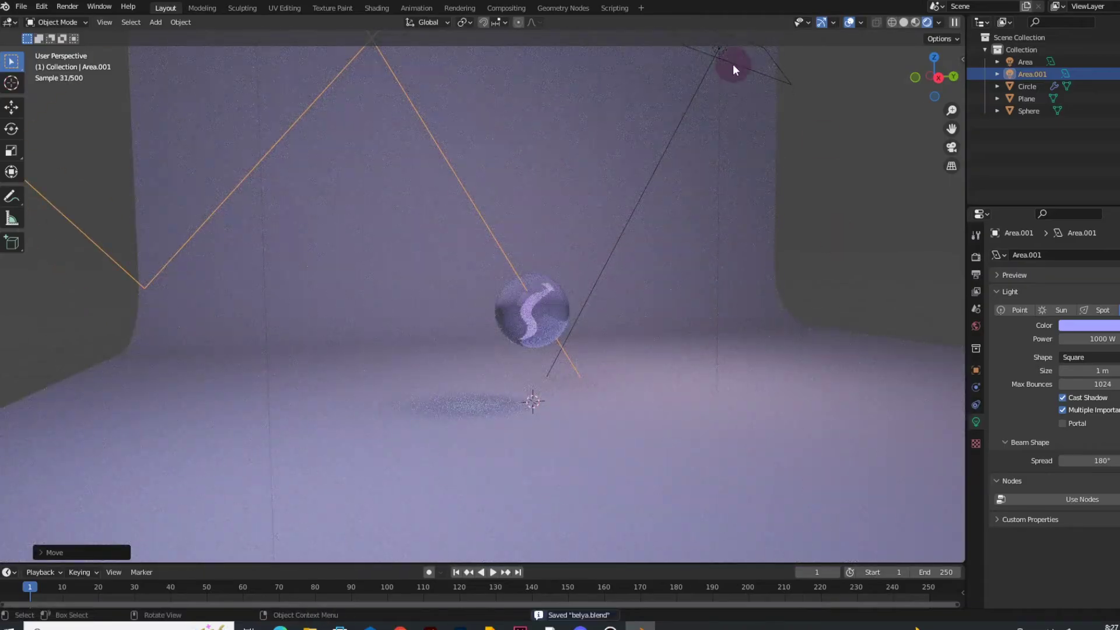
pyautogui.click(1099, 325)
pyautogui.moveTo(1117, 205); pyautogui.dragTo(1118, 166)
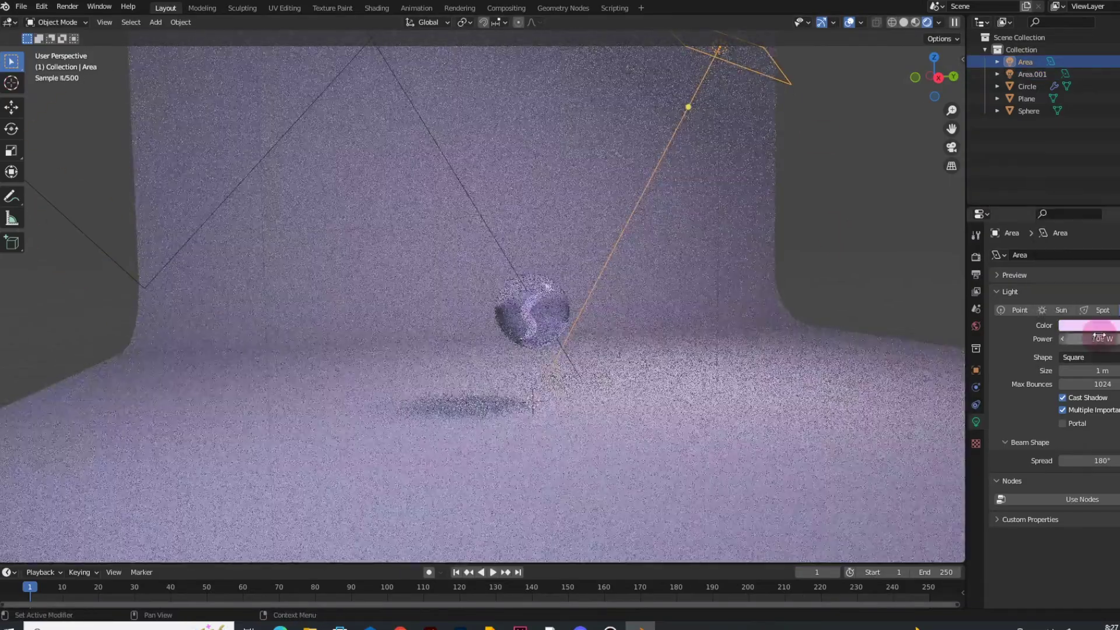
pyautogui.write('1000')
pyautogui.press('Return')
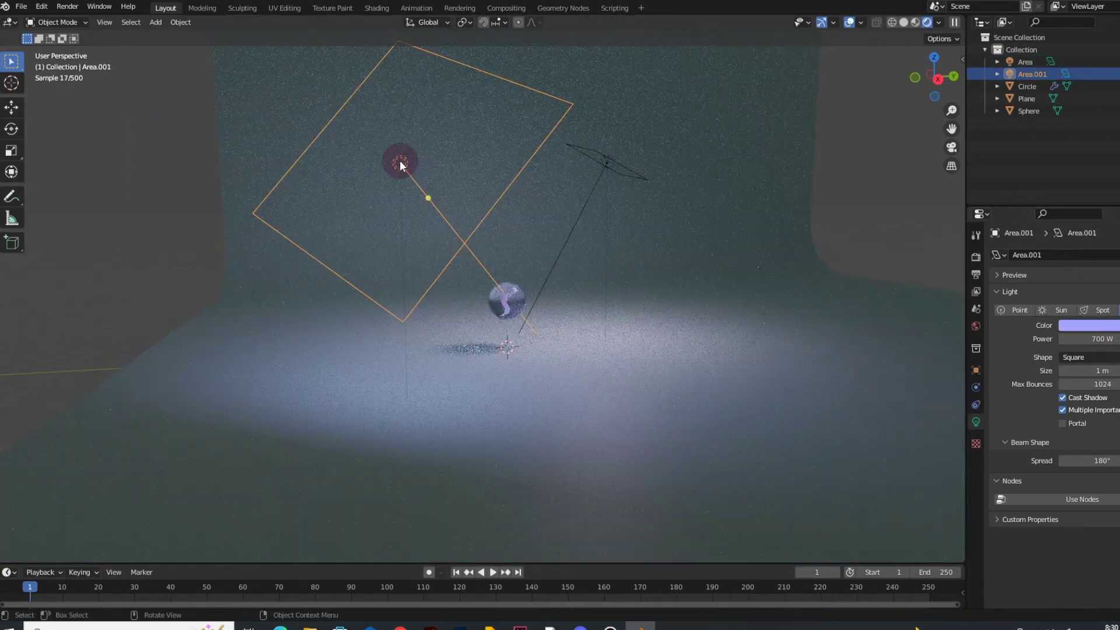
# - Move the Area.001 light away from the sphere along the Y axis, out past the side of the backdrop
pyautogui.moveTo(400, 159); pyautogui.dragTo(598, 377)
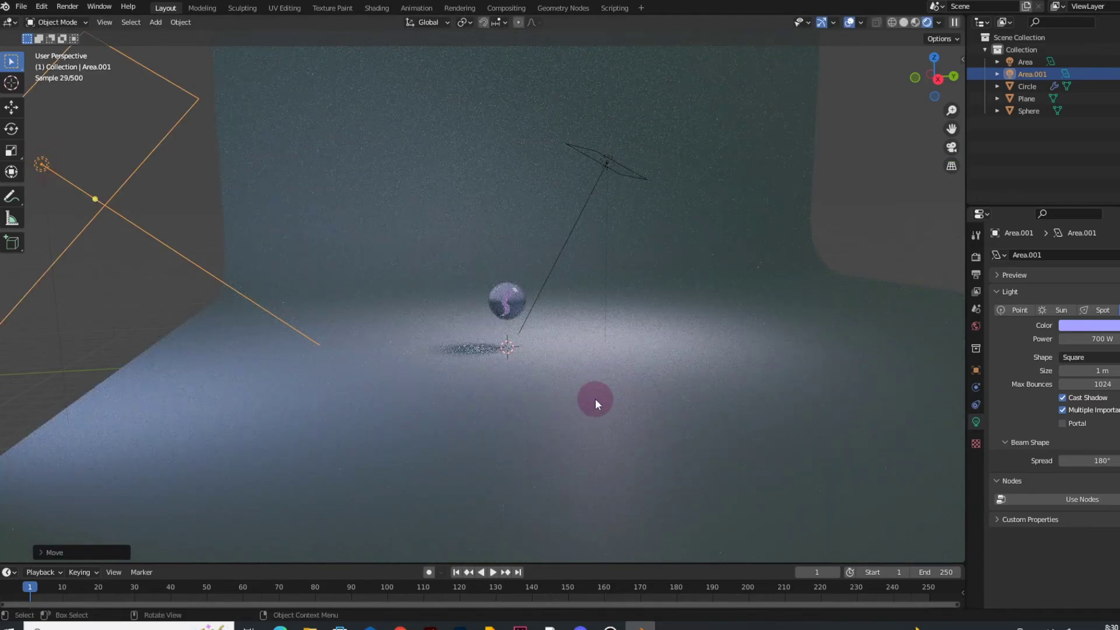
pyautogui.scroll(5, 634, 345)
pyautogui.scroll(-2, 695, 367)
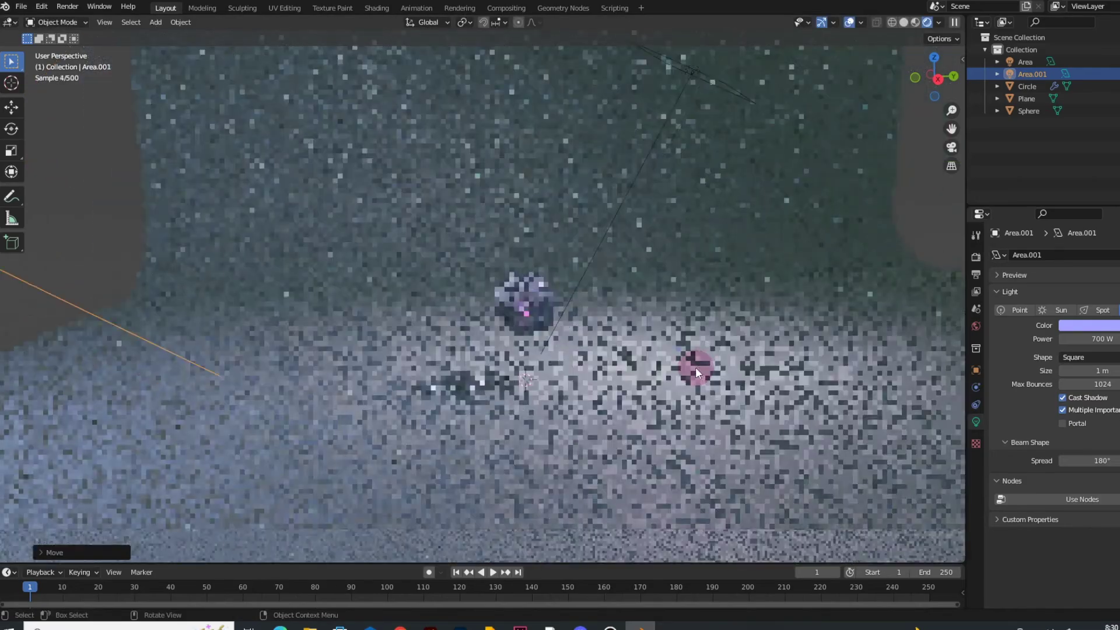
pyautogui.scroll(-4, 696, 367)
# - Scale the Area light up about 3.5 times, then move it higher and about 2.16 m along the Y axis
pyautogui.click(630, 137)
pyautogui.press('s')
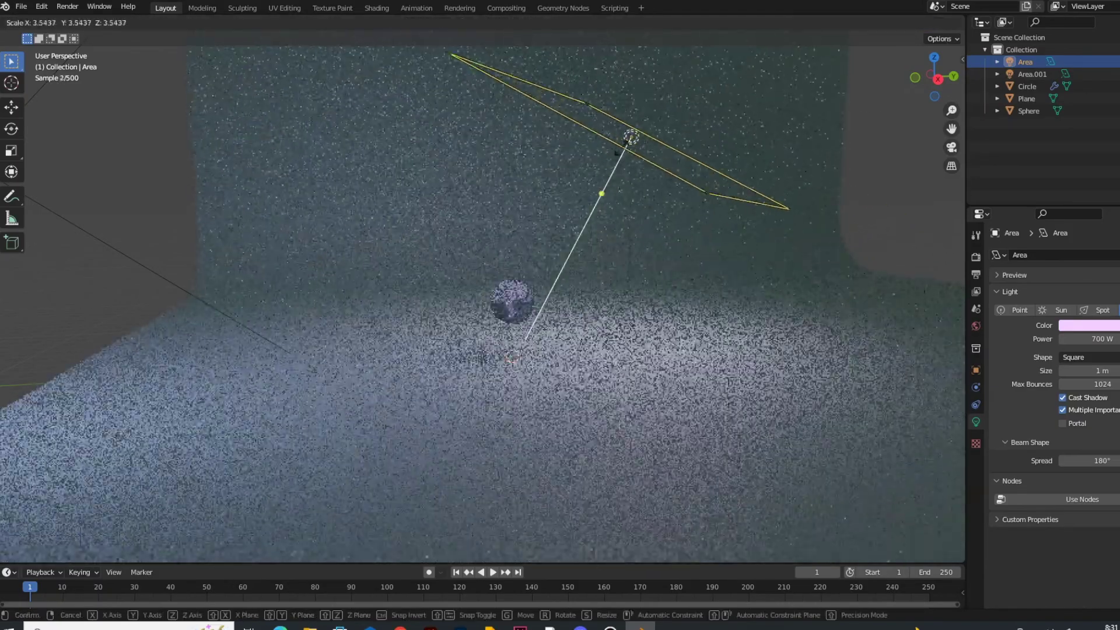
pyautogui.click(792, 329)
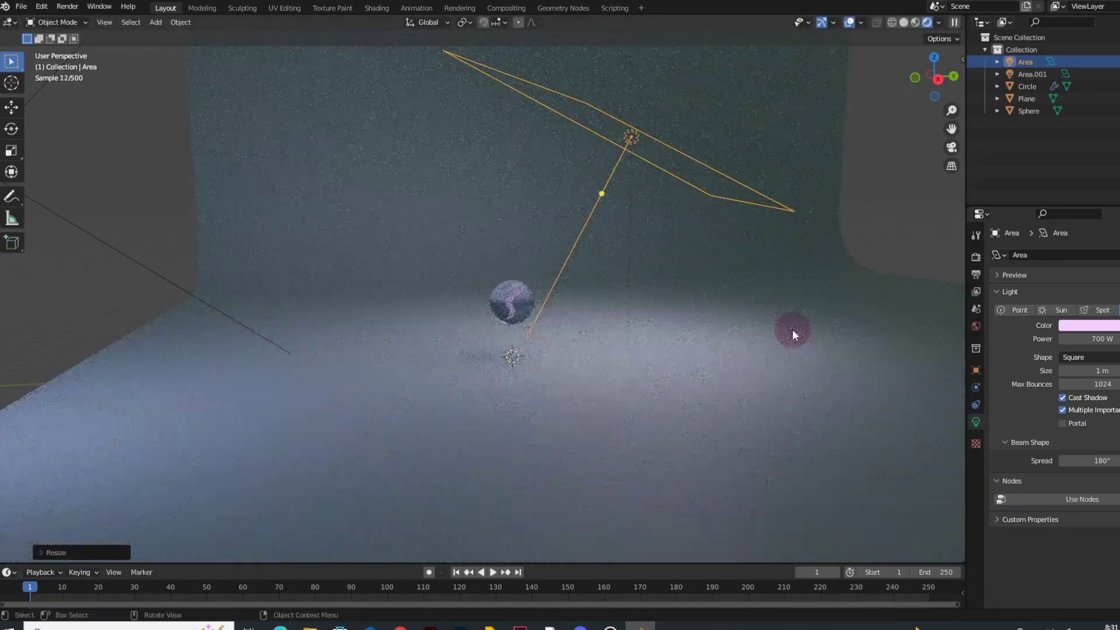
pyautogui.press('g')
pyautogui.press('y')
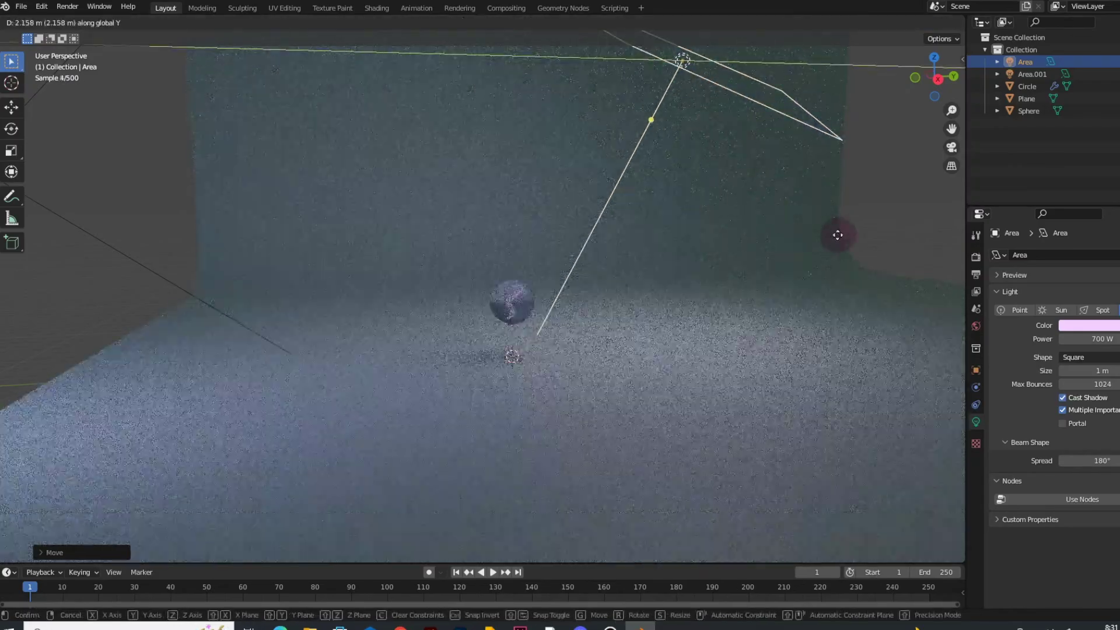
pyautogui.click(838, 234)
# - Duplicate the Area light to the opposite side of the sphere and aim the copy at the floor near the sphere
pyautogui.hotkey('shift', 'd')
pyautogui.click(489, 250)
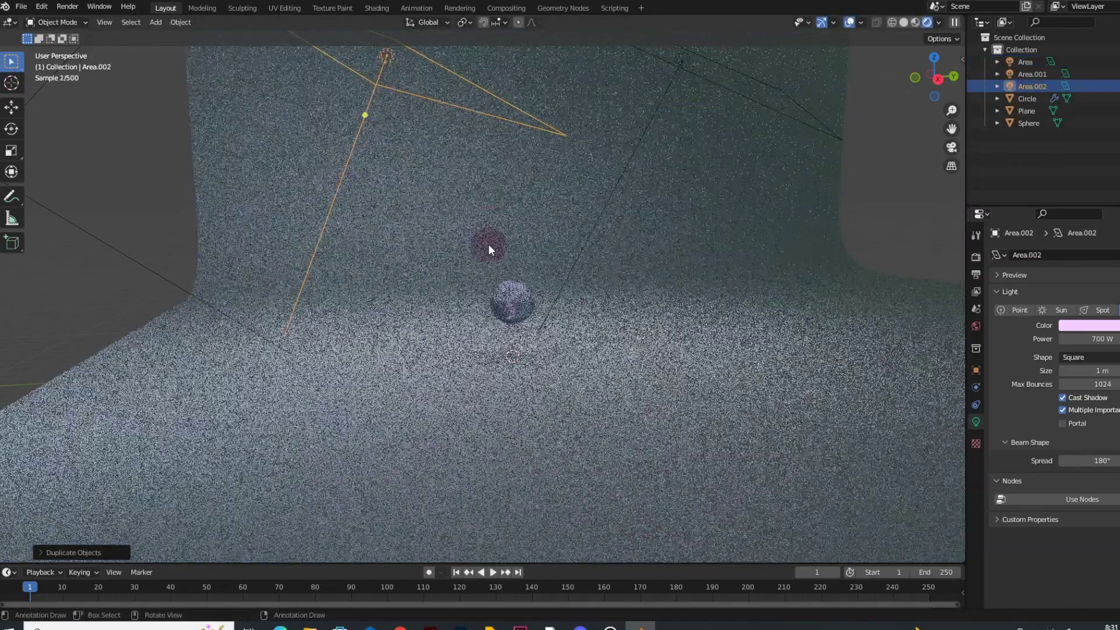
pyautogui.moveTo(364, 115); pyautogui.dragTo(545, 336)
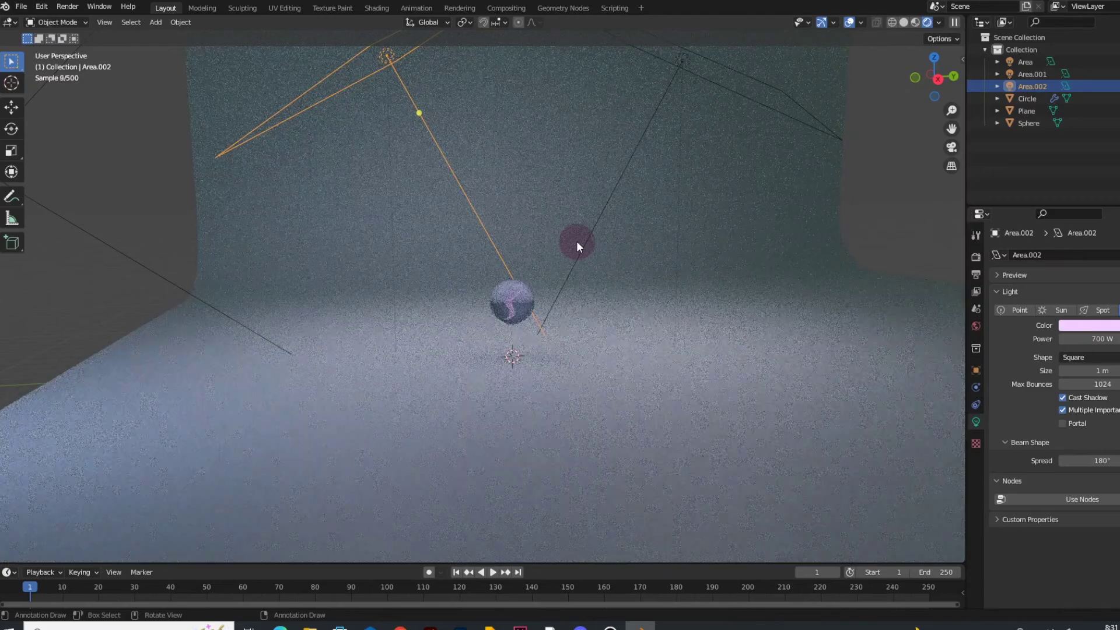
# - Rotate the new area light (Area.002) about the Y and X axes until it points straight down
pyautogui.press('r')
pyautogui.press('y')
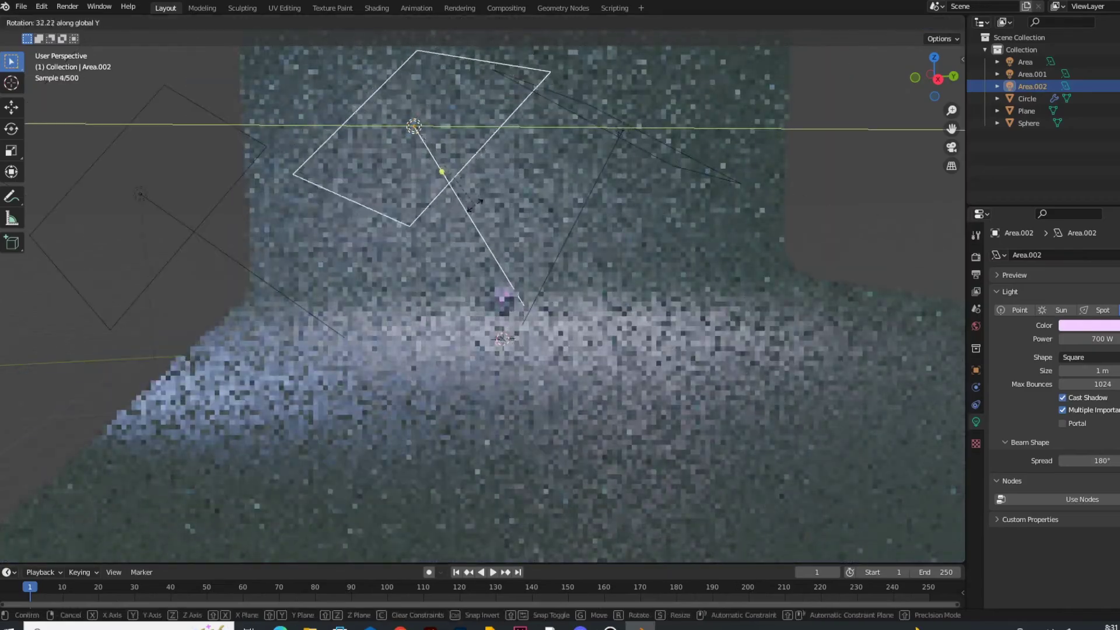
pyautogui.click(763, 358)
pyautogui.press('r')
pyautogui.press('x')
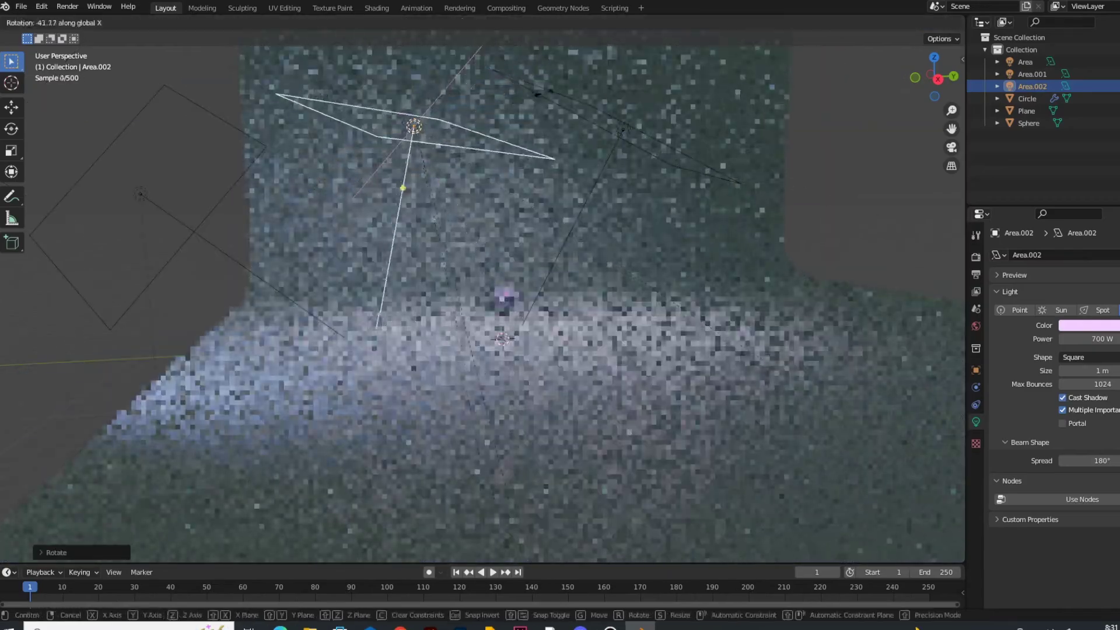
pyautogui.click(665, 153)
pyautogui.moveTo(769, 209); pyautogui.dragTo(823, 304, button='middle')
pyautogui.press('r')
pyautogui.press('y')
pyautogui.click(506, 200)
# - Raise the Area.002 light above the backdrop along Z, then enlarge it and shift it sideways over the scene
pyautogui.scroll(-4, 686, 278)
pyautogui.press('g')
pyautogui.press('z')
pyautogui.click(486, 92)
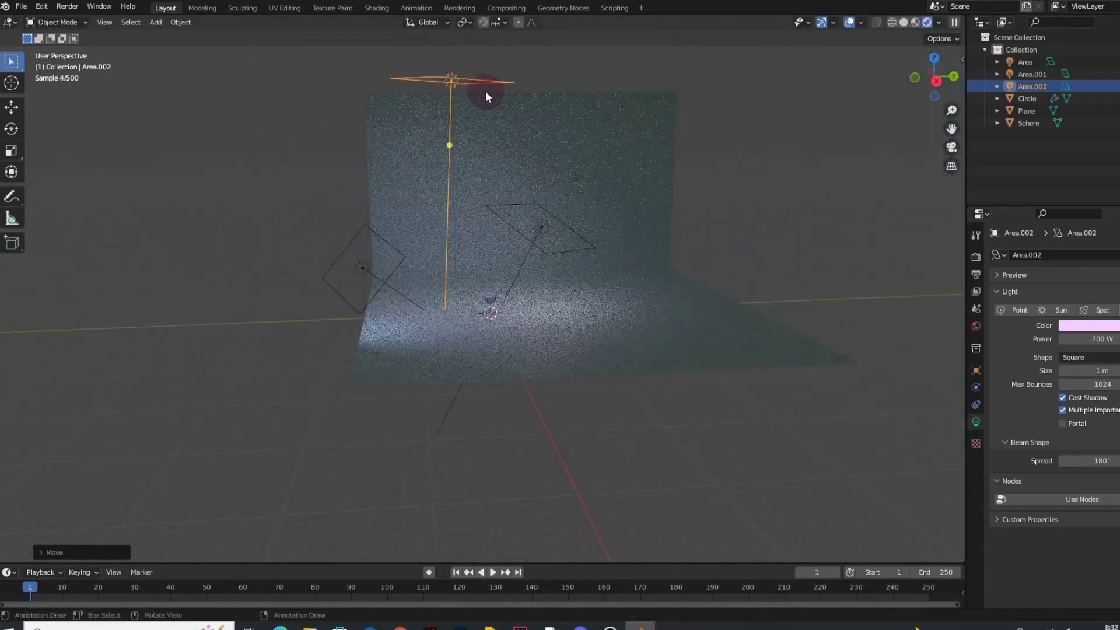
pyautogui.press('s')
pyautogui.press('g')
pyautogui.click(660, 109)
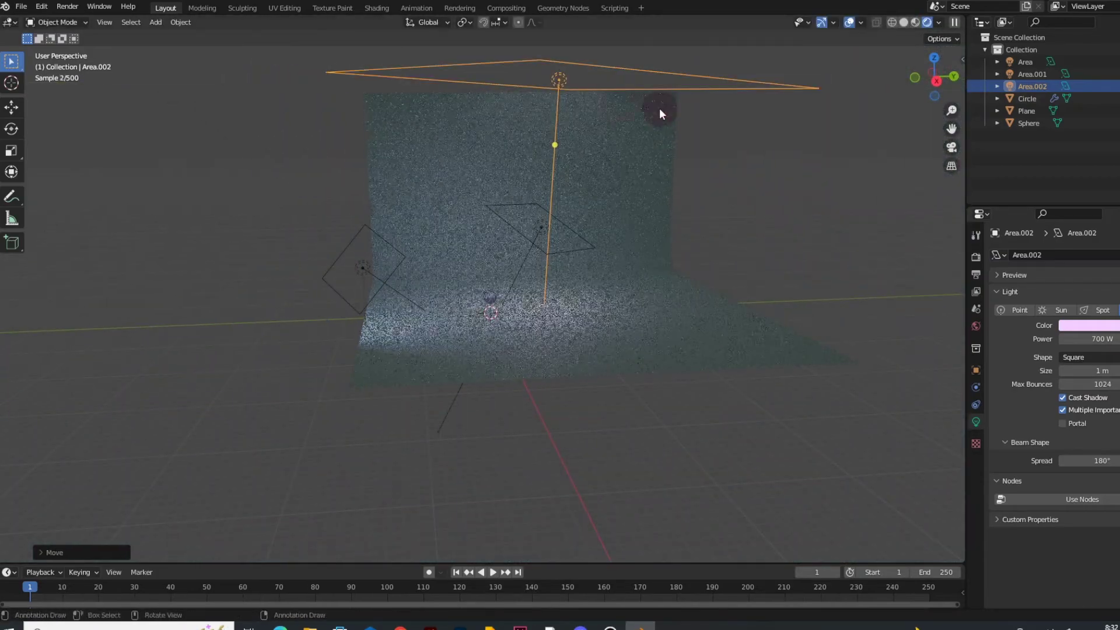
# - Set the Area.002 light's power to 2000 W and save the file
pyautogui.write('2000')
pyautogui.press('Return')
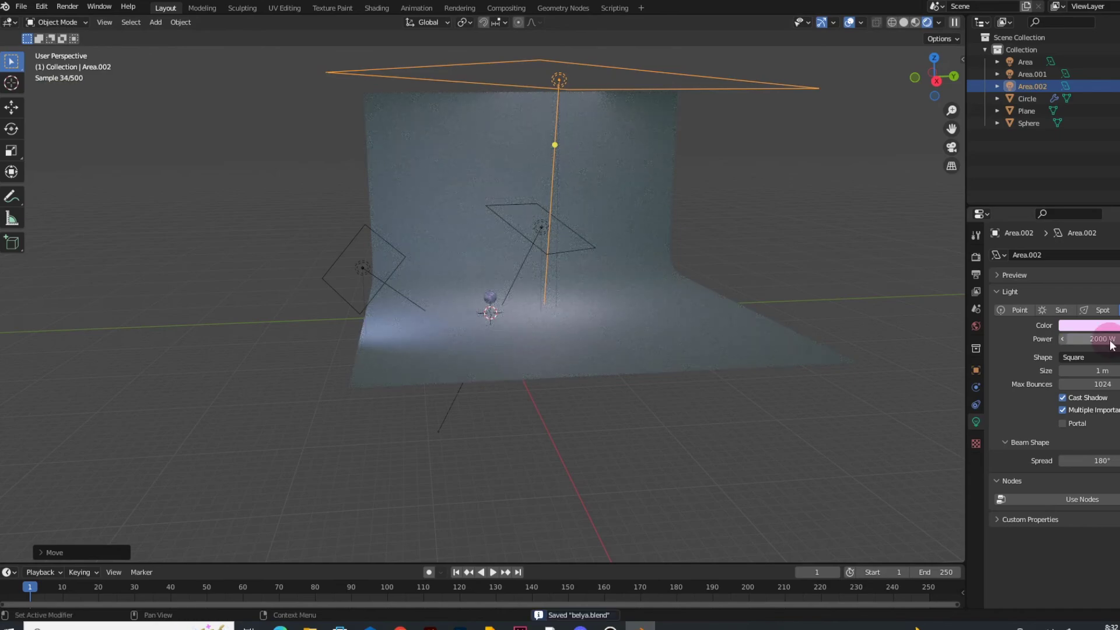
pyautogui.scroll(5, 677, 324)
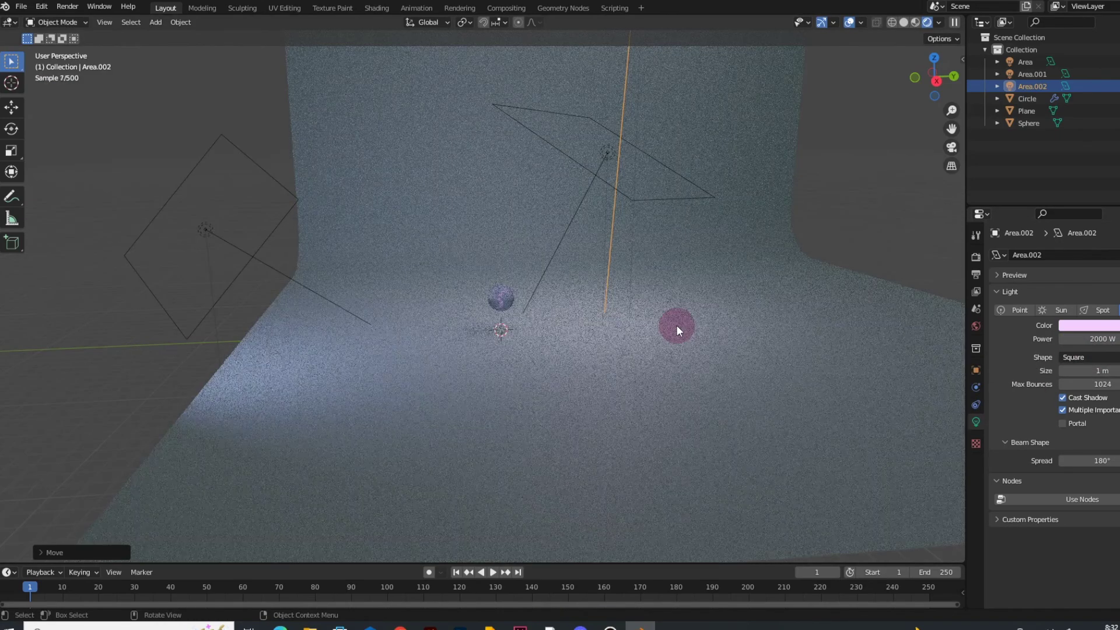
pyautogui.hotkey('ctrl', 's')
# - Select the backdrop plane together with the Area.002 light and move them along Y so the light sits above the sphere
pyautogui.click(589, 226)
pyautogui.click(776, 418)
pyautogui.scroll(-4, 775, 418)
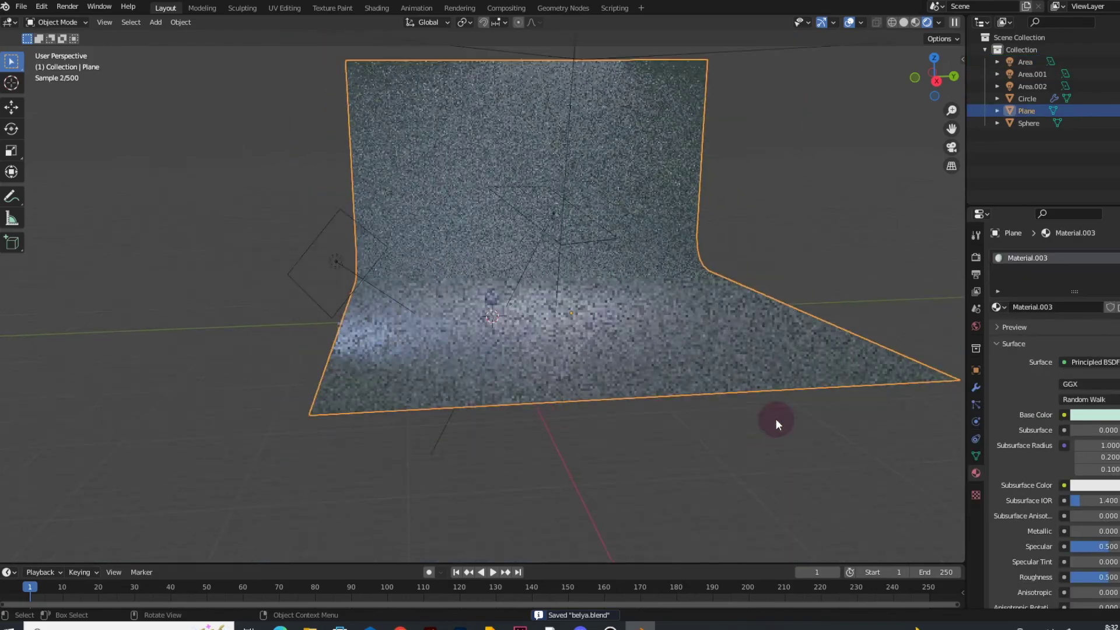
pyautogui.keyDown('shift'); pyautogui.click(557, 78); pyautogui.keyUp('shift')
pyautogui.press('g')
pyautogui.press('y')
pyautogui.click(499, 81)
pyautogui.moveTo(444, 318); pyautogui.dragTo(467, 327, button='middle')
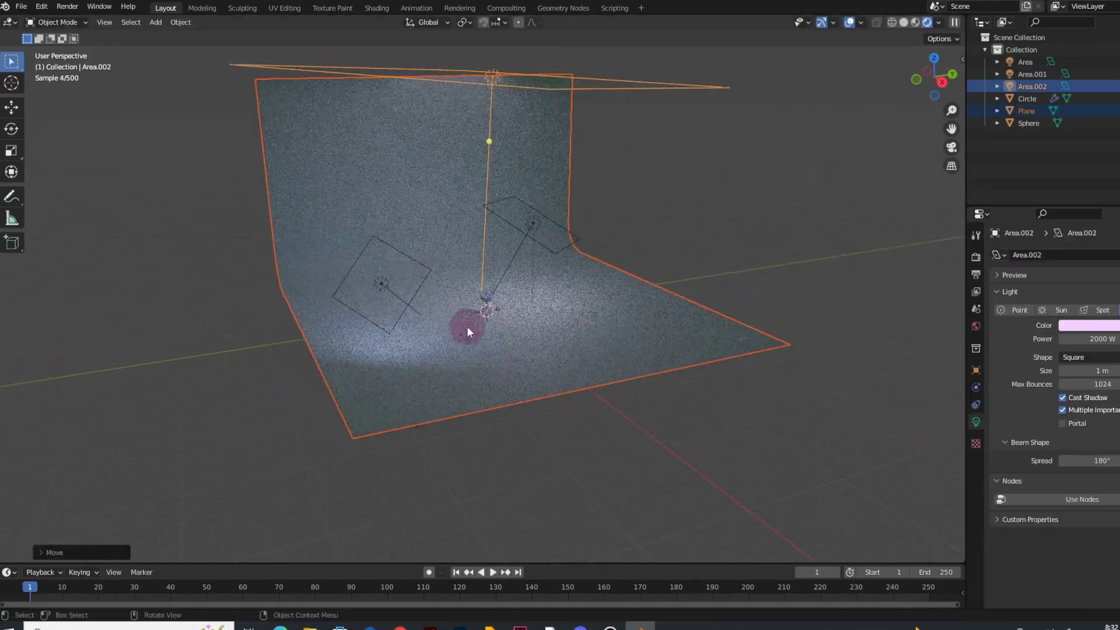
pyautogui.scroll(6, 586, 478)
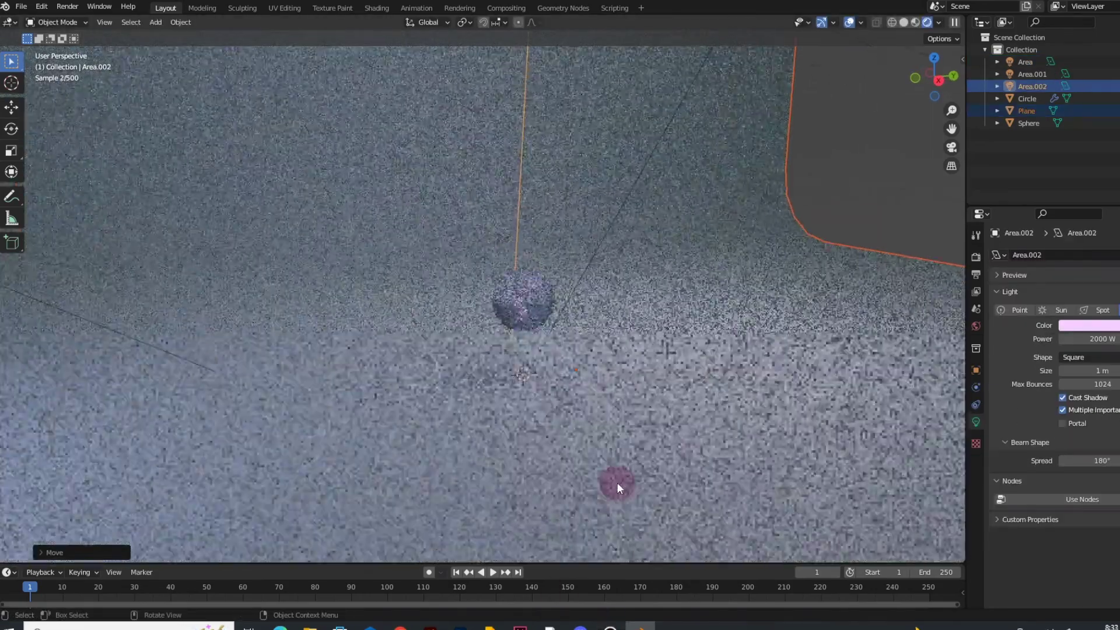
pyautogui.scroll(3, 674, 462)
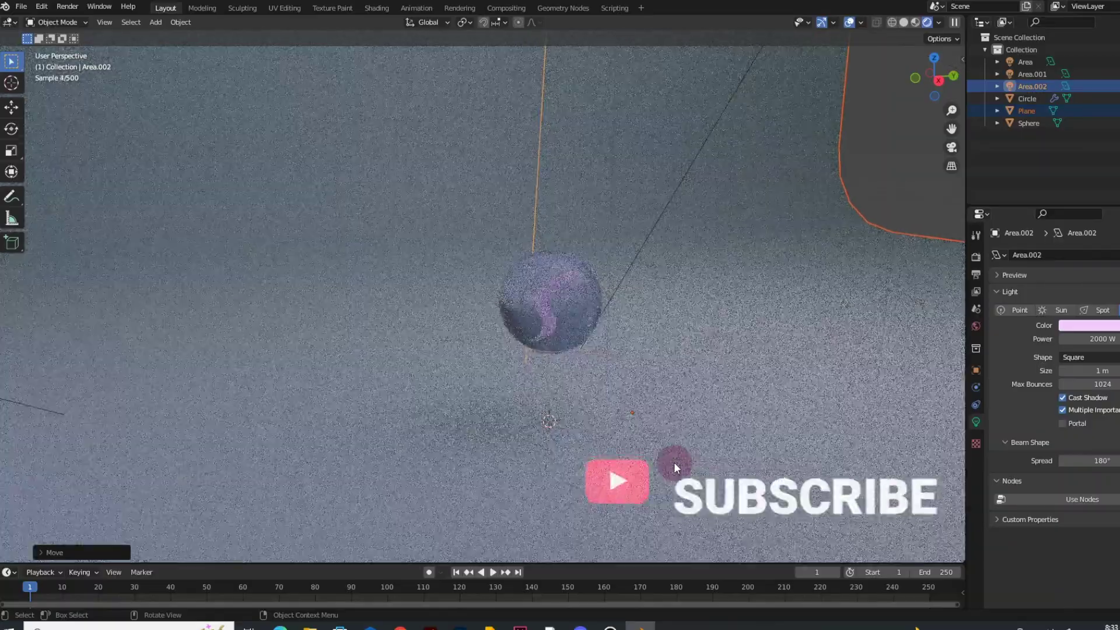
pyautogui.scroll(-2, 720, 380)
# - Add a spot light to the scene and raise it along Z above the sphere
pyautogui.click(152, 23)
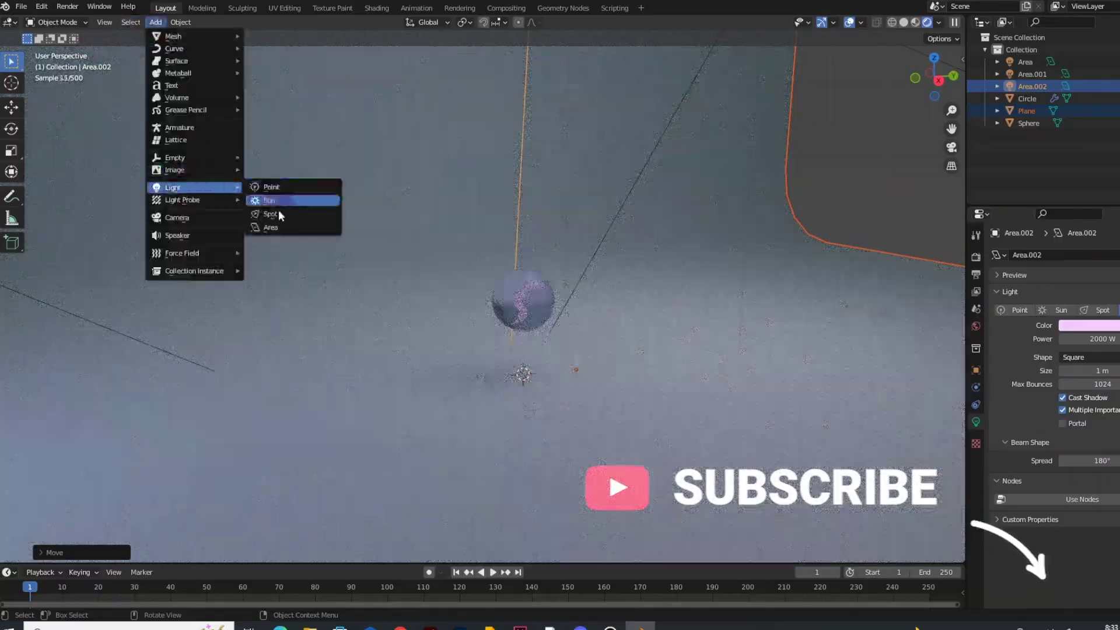
pyautogui.click(279, 215)
pyautogui.press('g')
pyautogui.press('z')
pyautogui.click(560, 201)
pyautogui.scroll(-4, 607, 188)
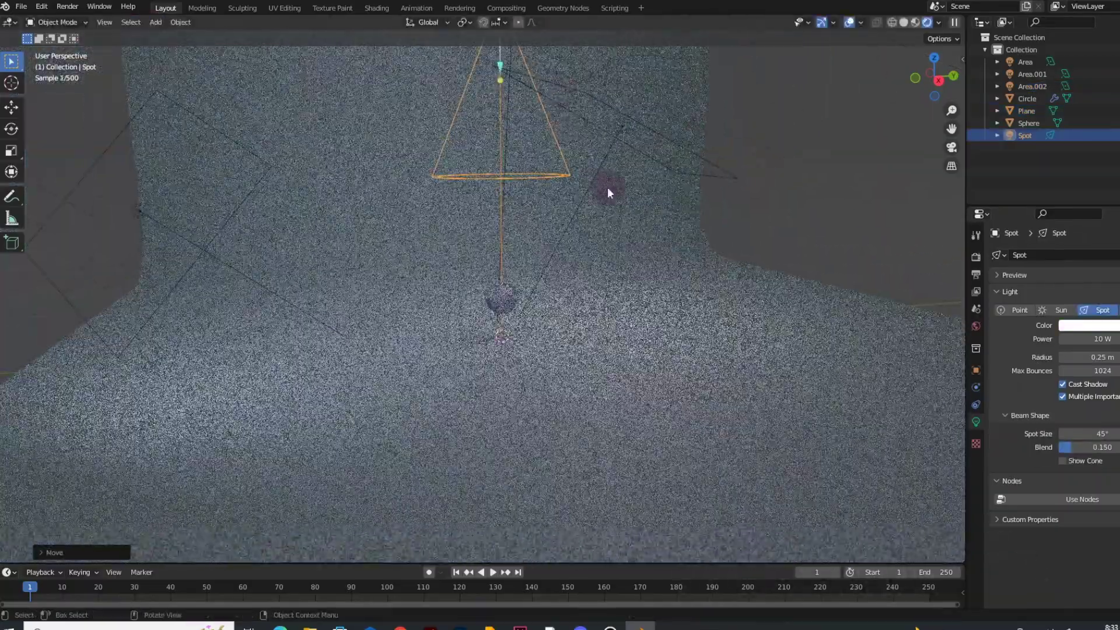
# - Rotate the spot light about the Y axis by about 20° and then tilt it about the X axis
pyautogui.press('r')
pyautogui.press('y')
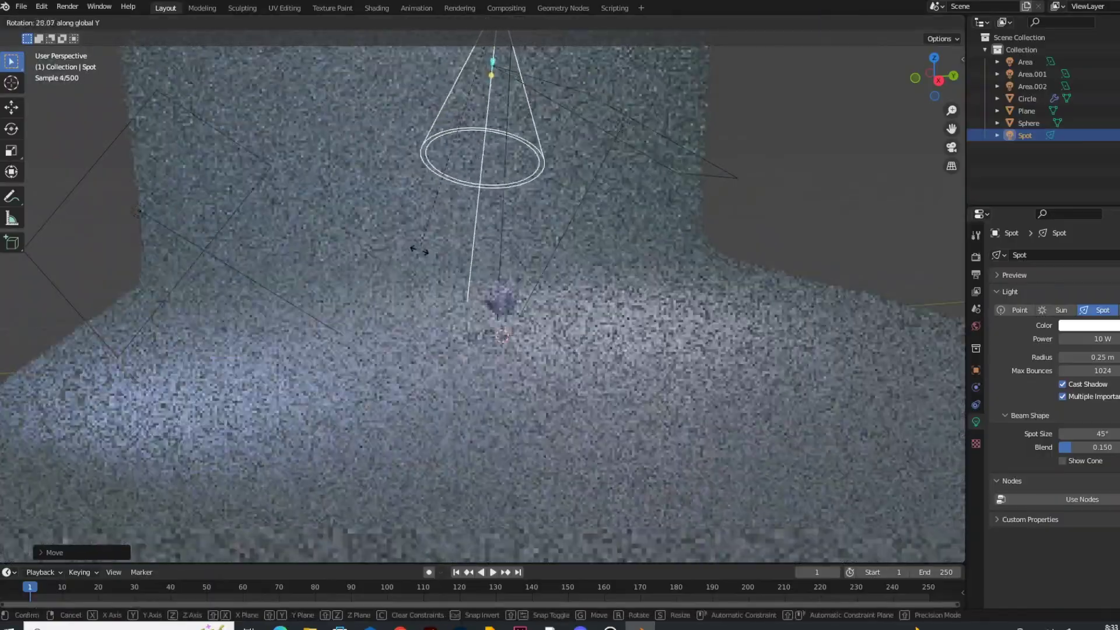
pyautogui.click(455, 253)
pyautogui.press('r')
pyautogui.press('x')
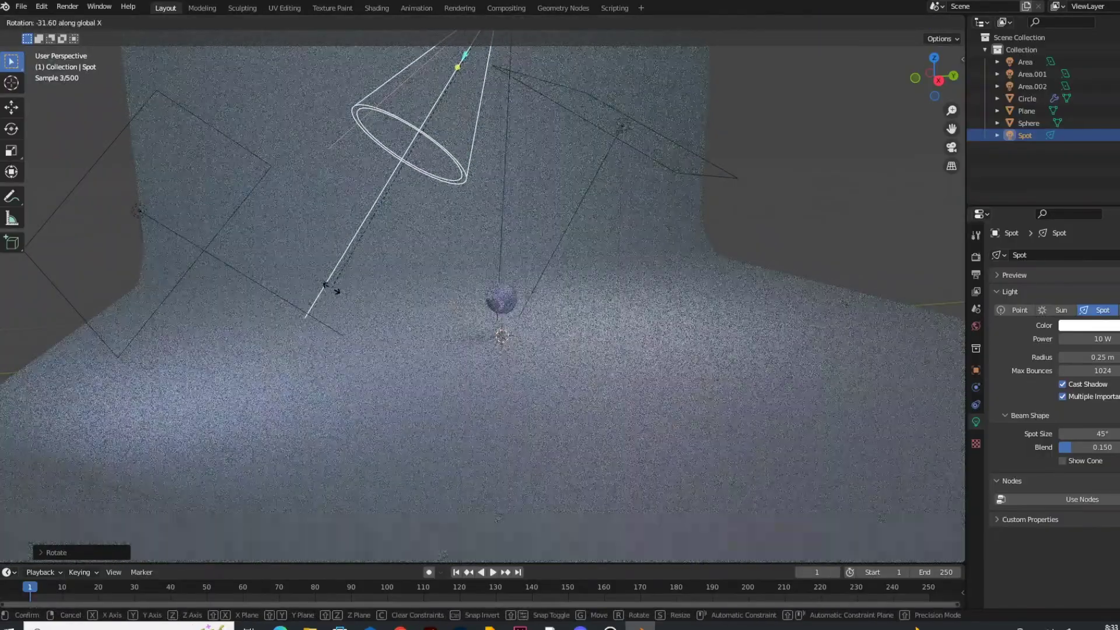
pyautogui.click(343, 292)
# - Move the spot light along Y to the side of the sphere and raise it along Z so it slants toward the floor
pyautogui.press('g')
pyautogui.press('y')
pyautogui.click(587, 245)
pyautogui.moveTo(589, 246); pyautogui.dragTo(893, 374, button='middle')
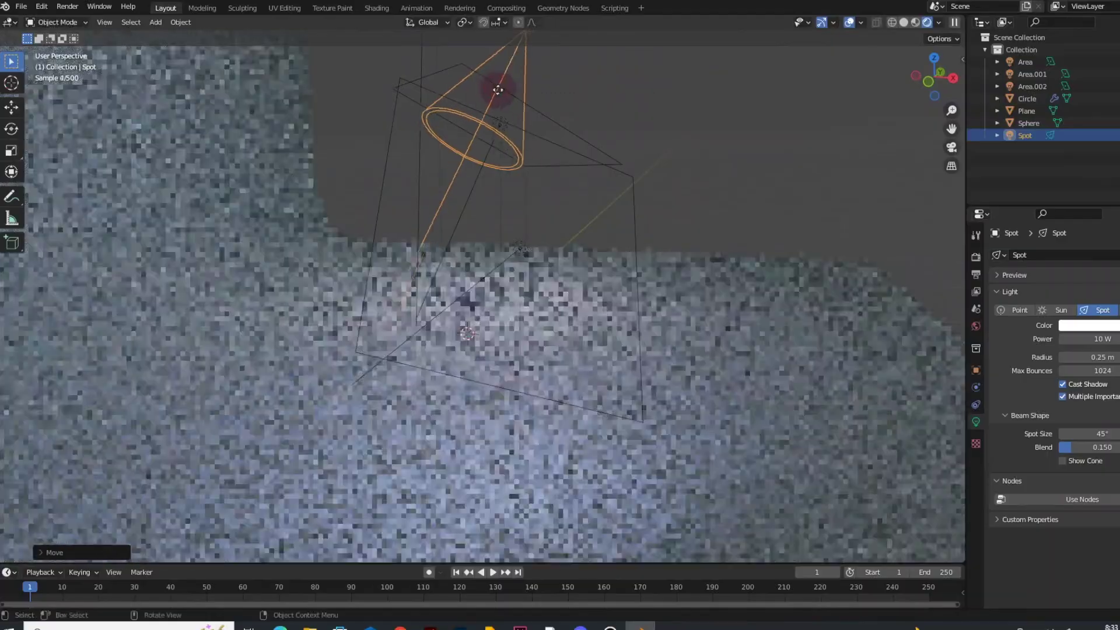
pyautogui.moveTo(497, 90); pyautogui.dragTo(471, 83, button='middle')
pyautogui.moveTo(790, 232); pyautogui.dragTo(704, 231, button='middle')
pyautogui.press('g')
pyautogui.press('y')
pyautogui.click(645, 196)
pyautogui.press('g')
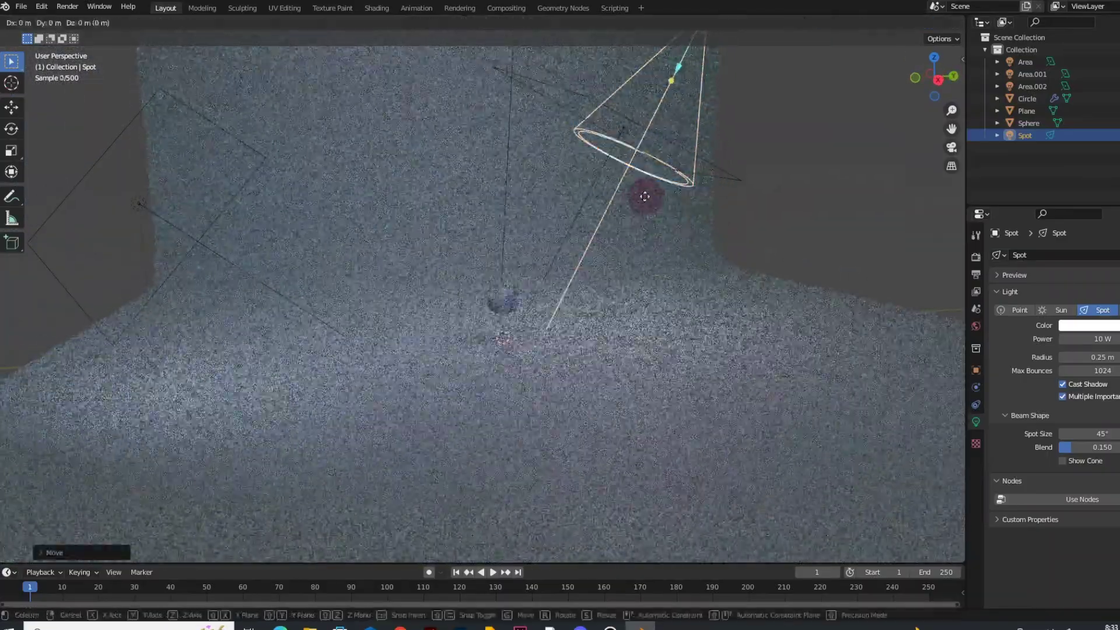
pyautogui.press('z')
pyautogui.click(638, 110)
# - Set the spot light's power to 1000 W
pyautogui.click(1108, 340)
pyautogui.write('1000')
pyautogui.press('Return')
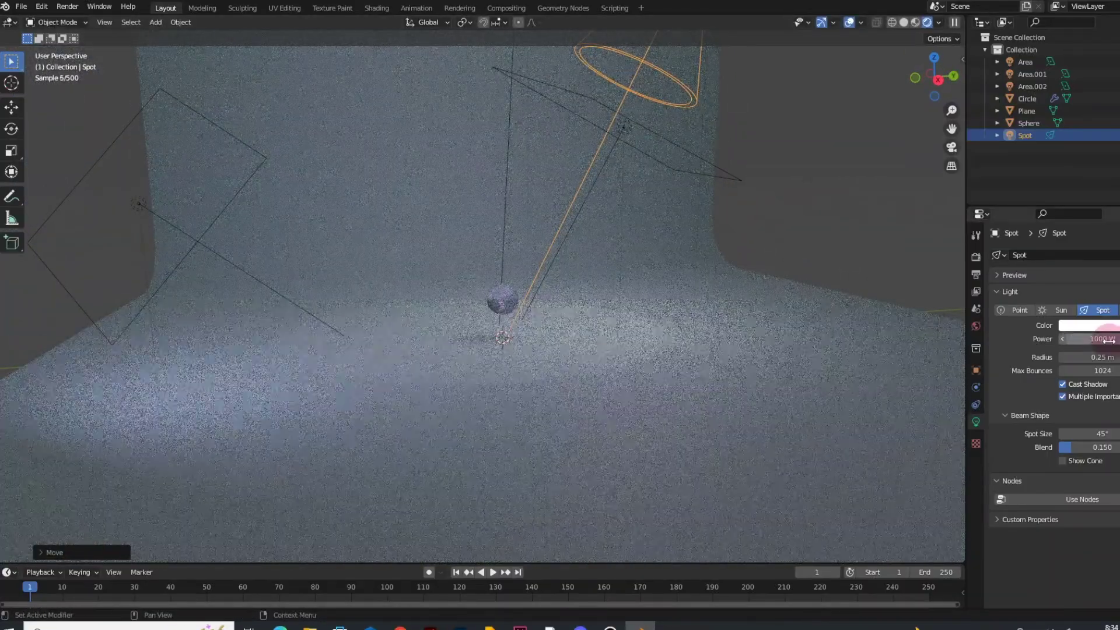
# - Scale the spot light and lower it along Z until its cone lights the floor near the sphere
pyautogui.press('s')
pyautogui.click(720, 70)
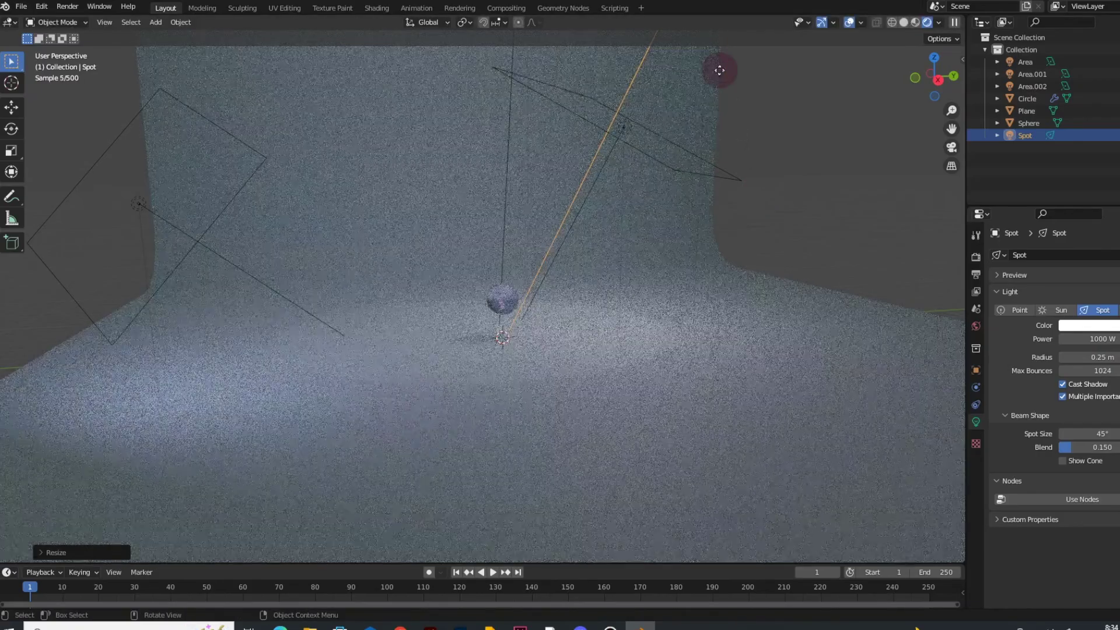
pyautogui.press('g')
pyautogui.press('z')
pyautogui.click(697, 212)
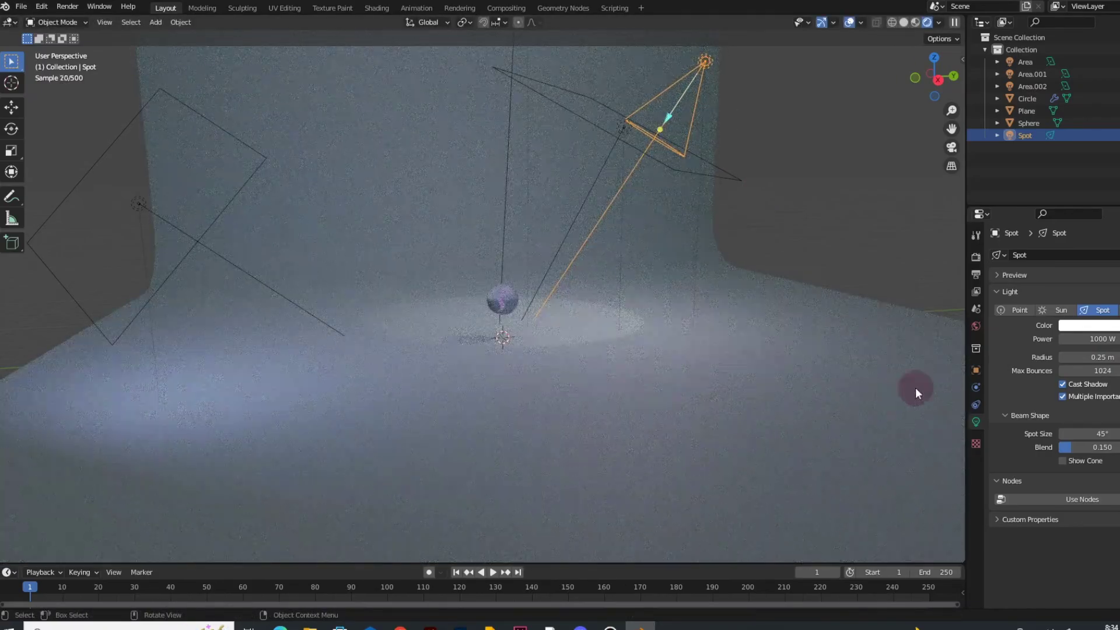
# - Change the spot light's colour to yellow
pyautogui.click(1089, 325)
pyautogui.click(1066, 221)
pyautogui.scroll(3, 474, 370)
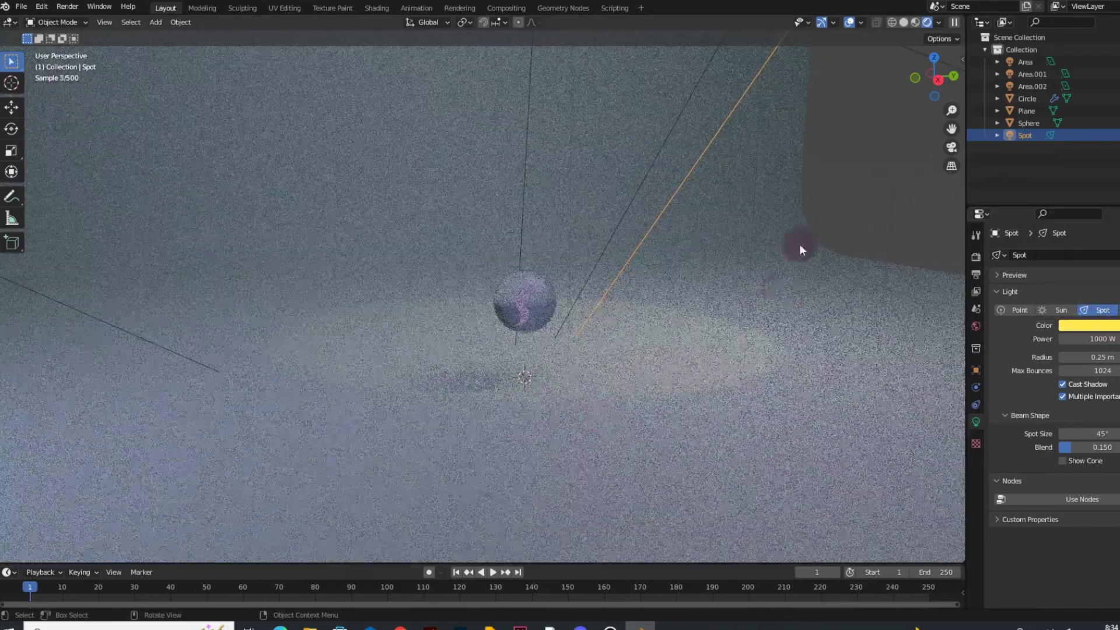
pyautogui.scroll(-3, 612, 109)
# - Select the spot light and reposition it along Y and X to bring its beam closer to the sphere
pyautogui.click(693, 108)
pyautogui.click(701, 89)
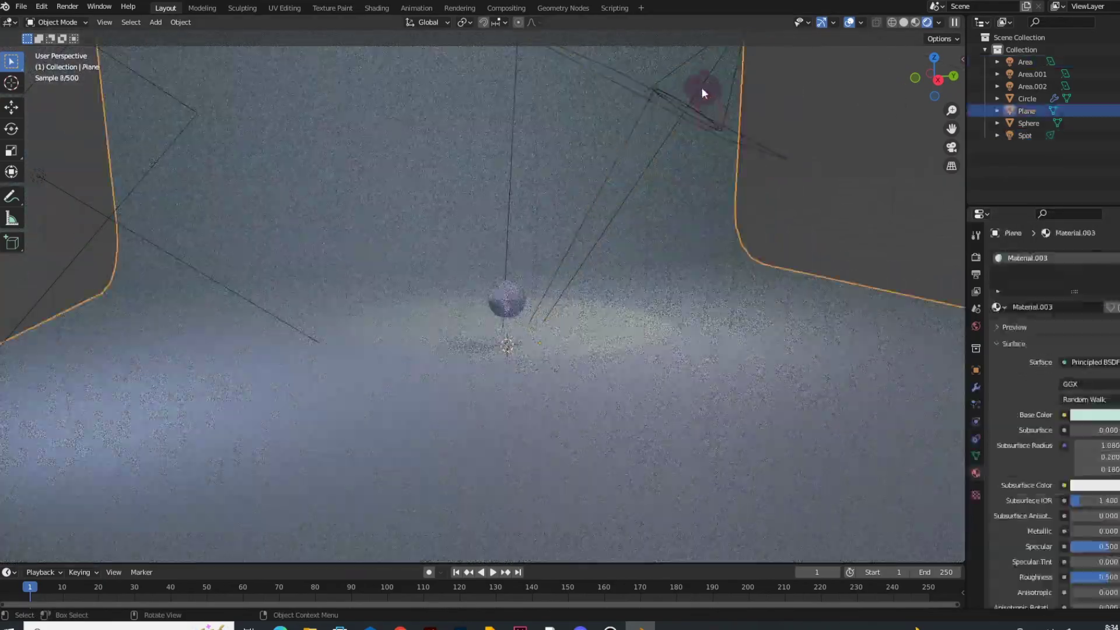
pyautogui.click(702, 88)
pyautogui.press('g')
pyautogui.press('y')
pyautogui.click(671, 127)
pyautogui.press('g')
pyautogui.press('x')
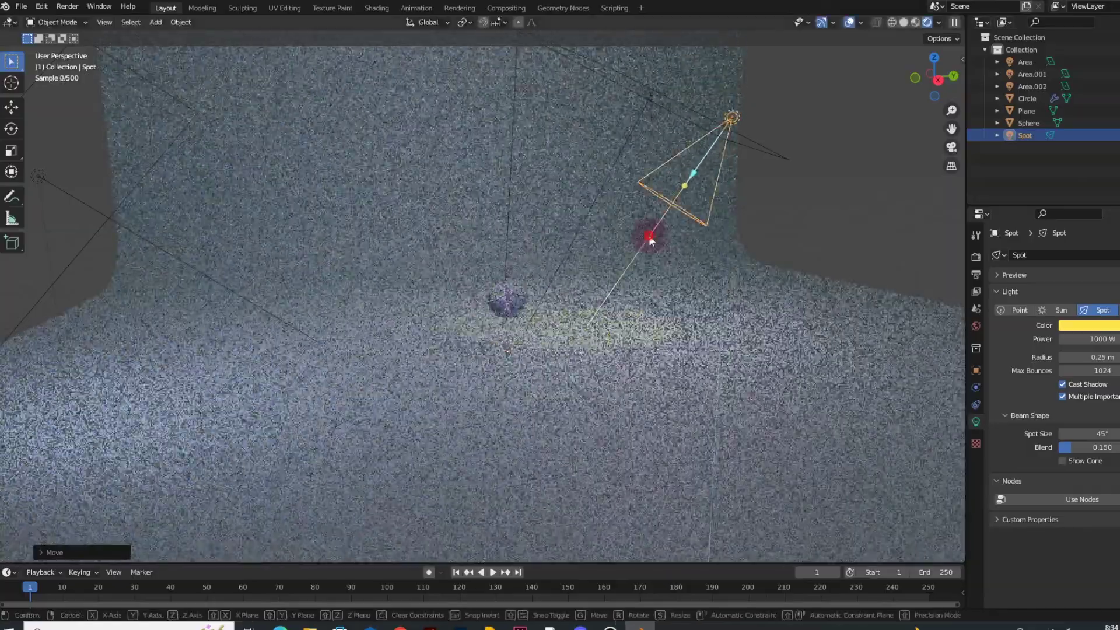
pyautogui.click(574, 257)
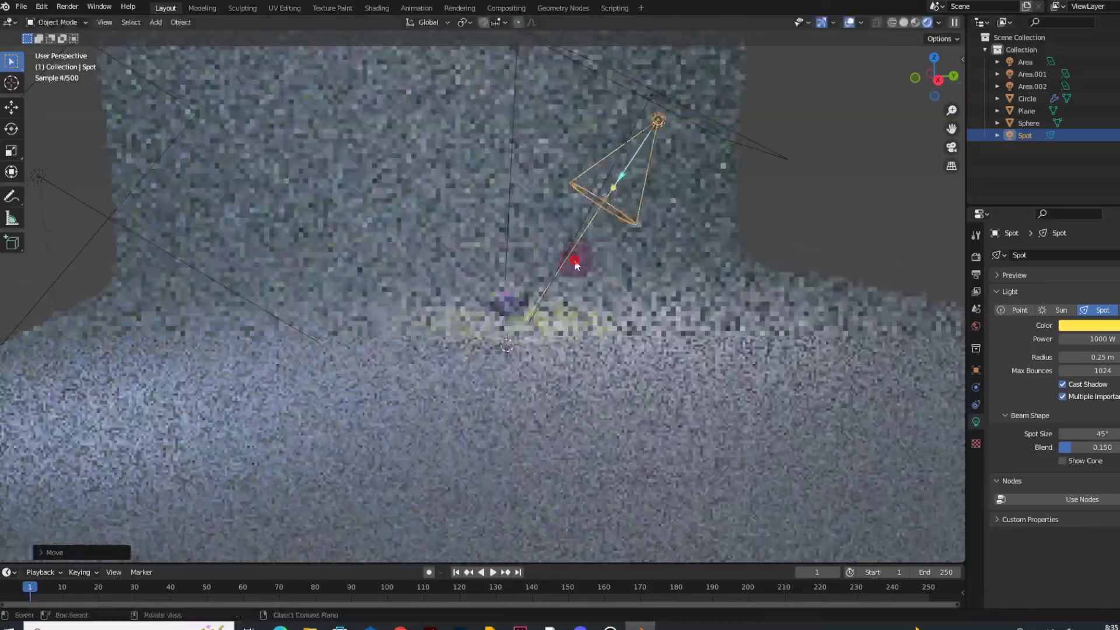
# - Shift the spot light along Y toward the sphere and aim its beam at the floor beneath the sphere
pyautogui.scroll(3, 529, 281)
pyautogui.scroll(-2, 528, 281)
pyautogui.press('g')
pyautogui.press('y')
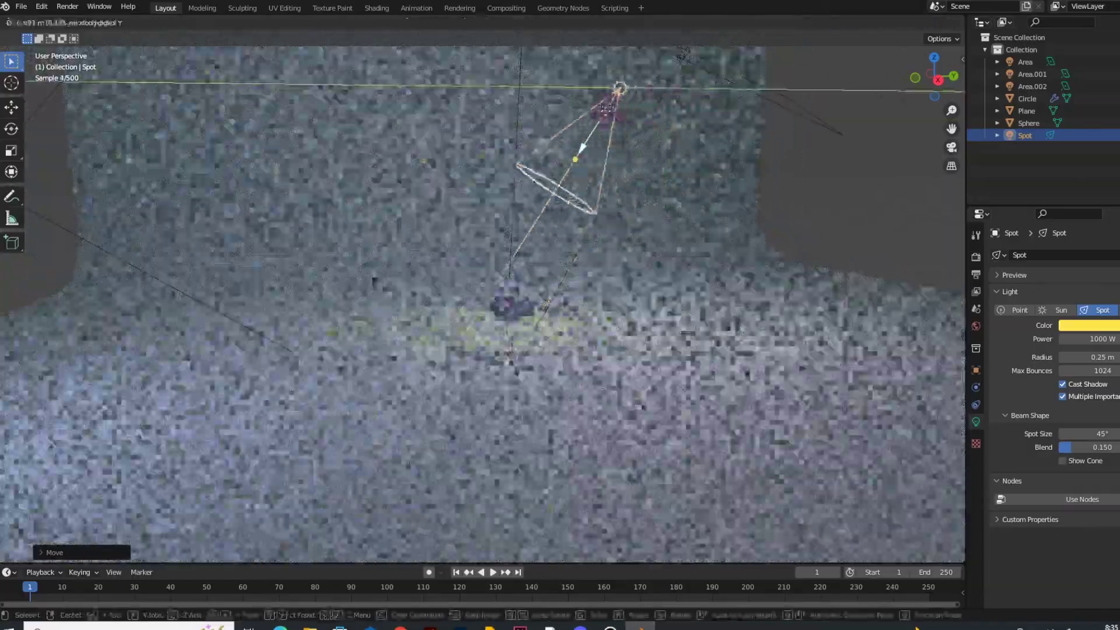
pyautogui.click(591, 110)
pyautogui.moveTo(567, 150); pyautogui.dragTo(506, 353)
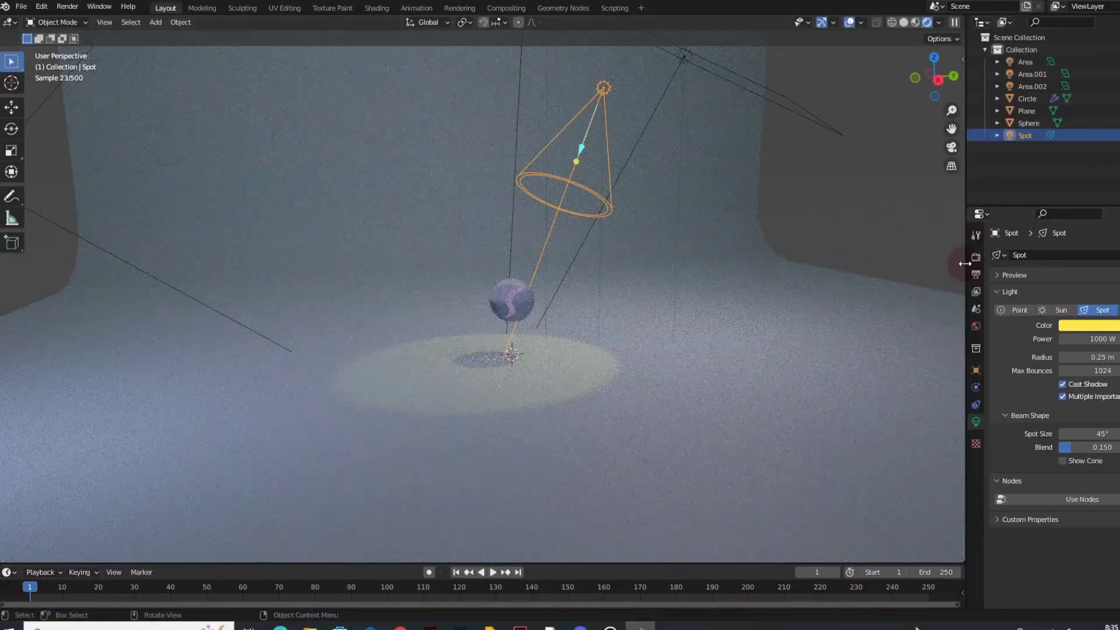
# - Move the spot light along Y until it is nearly over the sphere and re-aim it at the floor just below
pyautogui.press('g')
pyautogui.press('y')
pyautogui.click(517, 258)
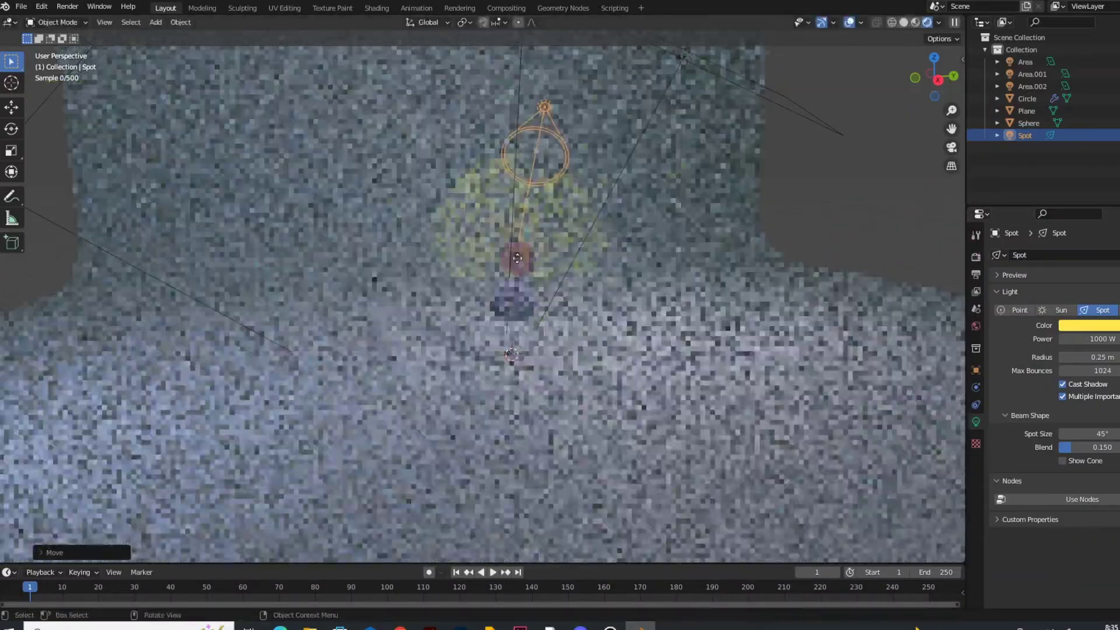
pyautogui.moveTo(517, 258); pyautogui.dragTo(536, 334)
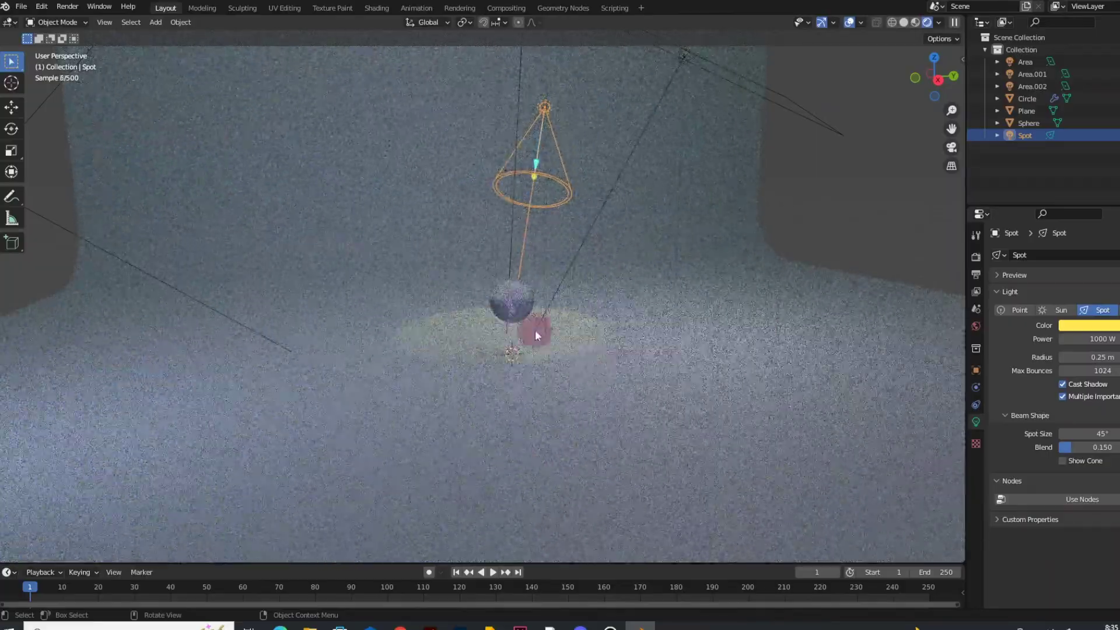
# - Give the spot light a near-white colour, a radius of 0.94 m and a power of 3000 W
pyautogui.scroll(2, 535, 331)
pyautogui.click(1089, 325)
pyautogui.click(1083, 207)
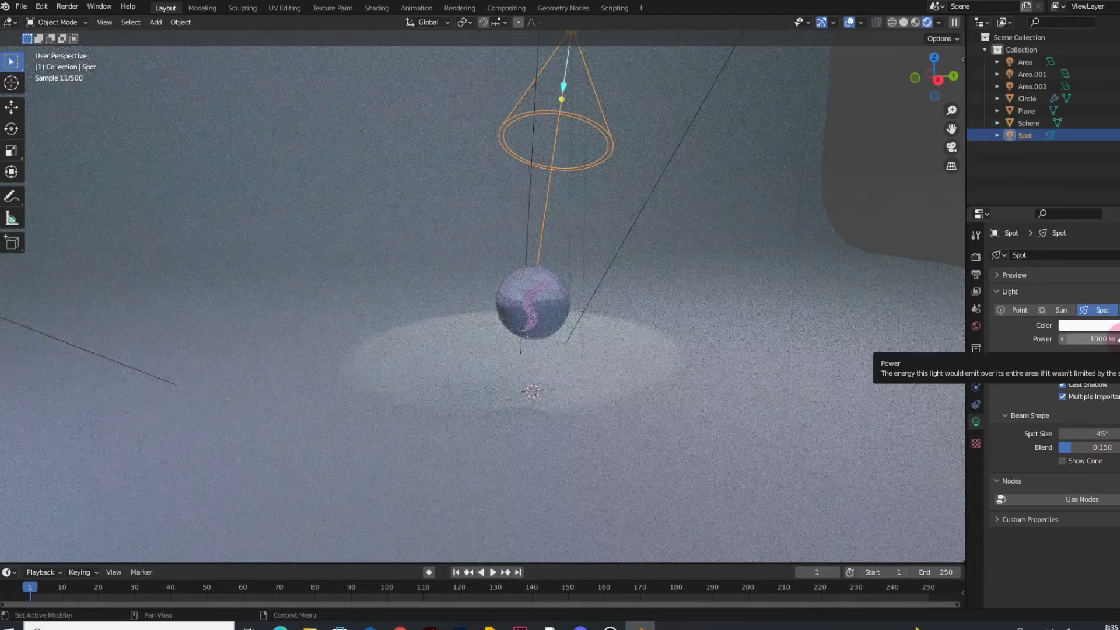
pyautogui.moveTo(1098, 358); pyautogui.dragTo(1117, 358)
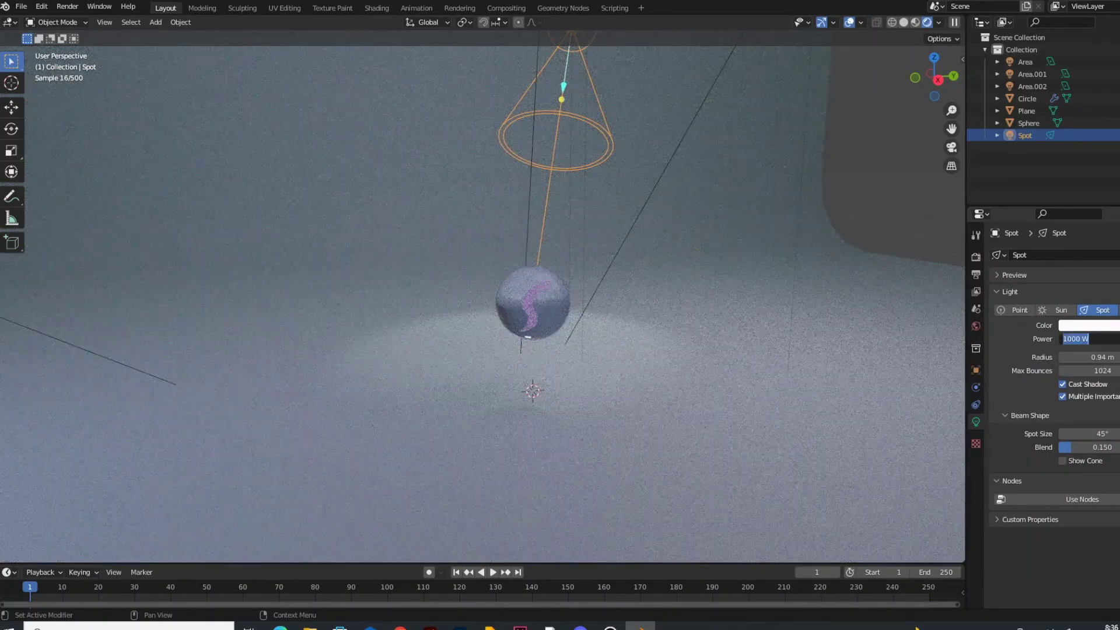
pyautogui.write('3000')
pyautogui.press('Return')
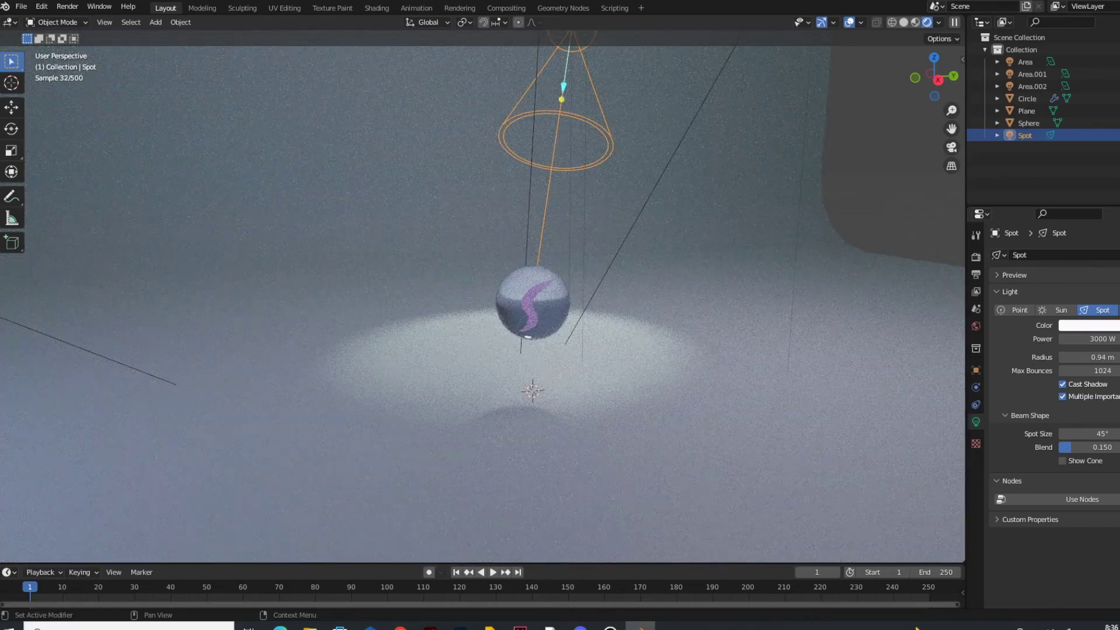
# - Move the enlarged spot light sideways away from the sphere and aim it back at the floor beneath the sphere
pyautogui.moveTo(760, 322); pyautogui.dragTo(753, 302, button='middle')
pyautogui.scroll(2, 534, 395)
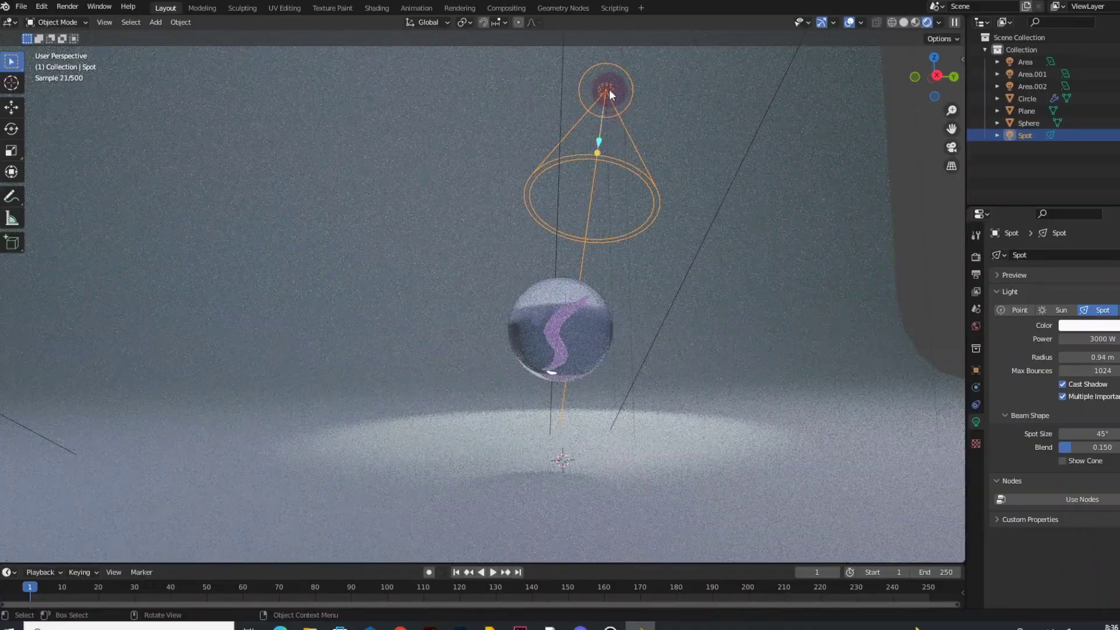
pyautogui.moveTo(609, 90); pyautogui.dragTo(702, 91)
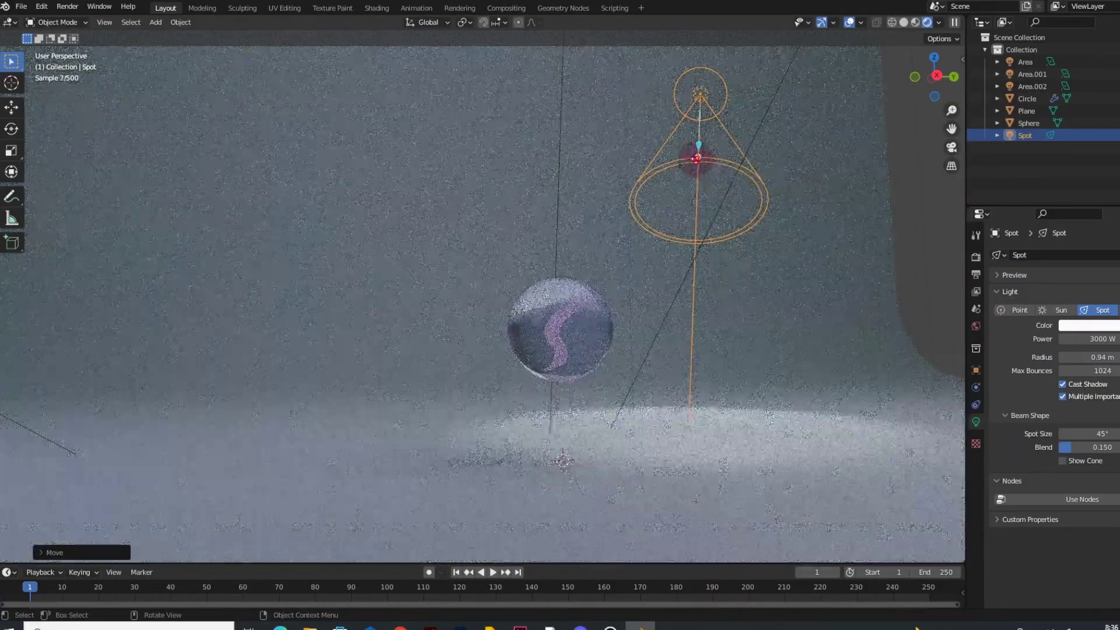
pyautogui.moveTo(696, 158); pyautogui.dragTo(545, 430)
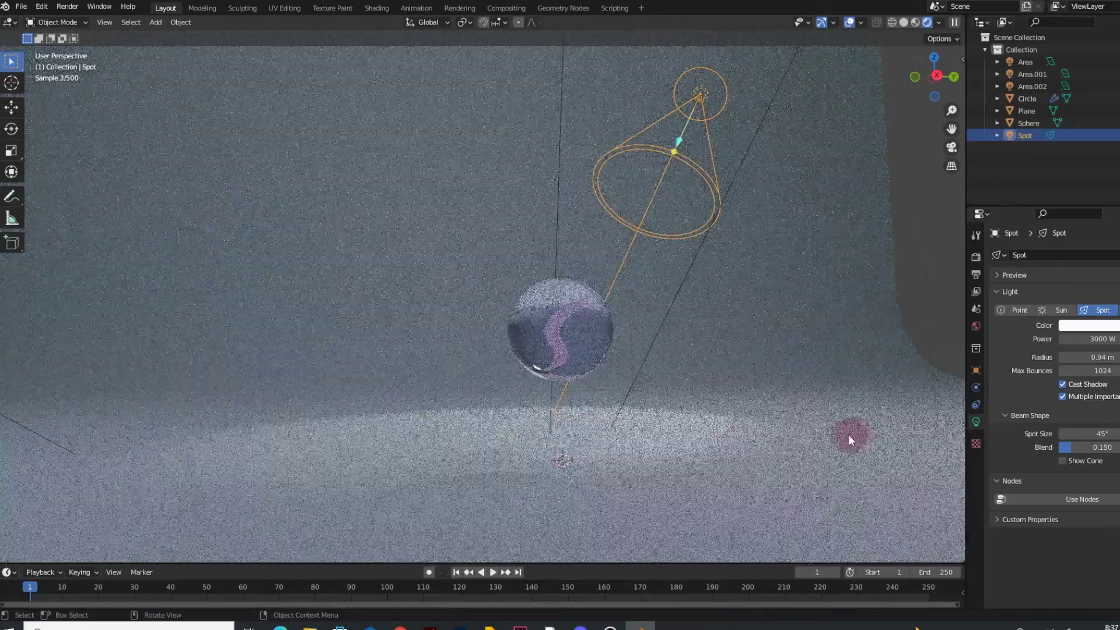
# - Select the Area light, move it farther out from the sphere and aim it at the floor beneath the sphere
pyautogui.moveTo(849, 436); pyautogui.dragTo(676, 91, button='middle')
pyautogui.click(676, 91)
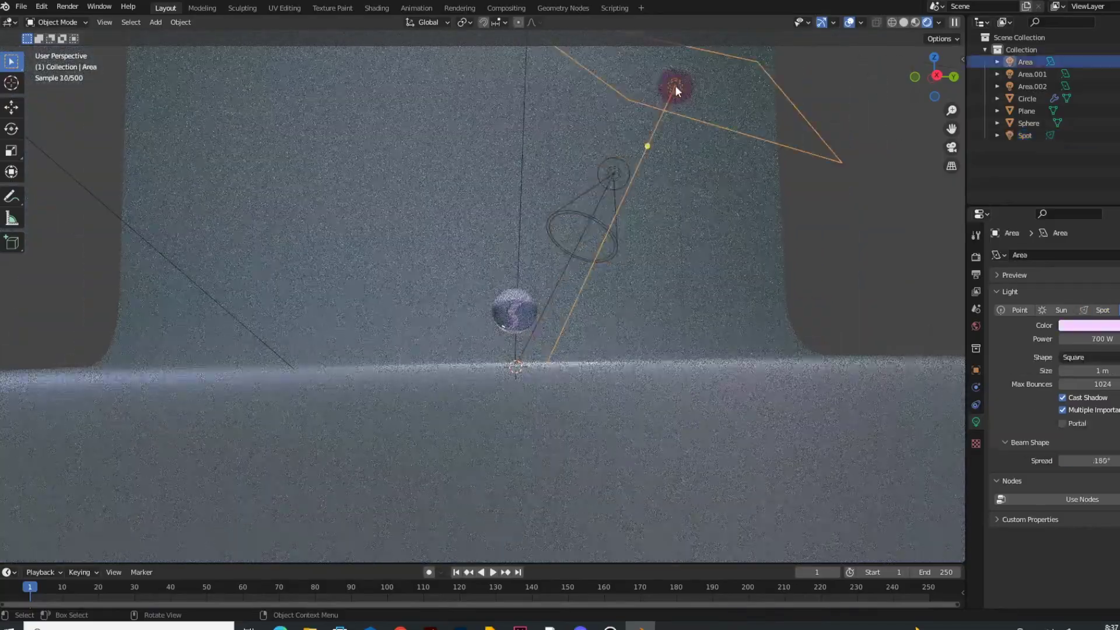
pyautogui.moveTo(676, 90); pyautogui.dragTo(733, 92)
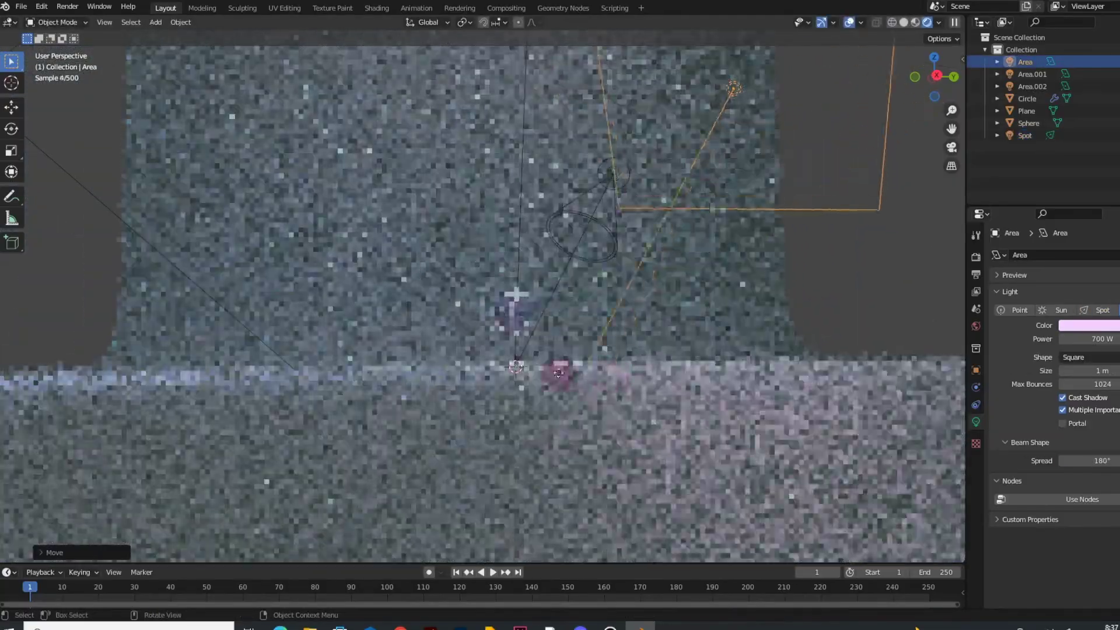
pyautogui.moveTo(503, 369); pyautogui.dragTo(503, 365)
pyautogui.scroll(3, 660, 430)
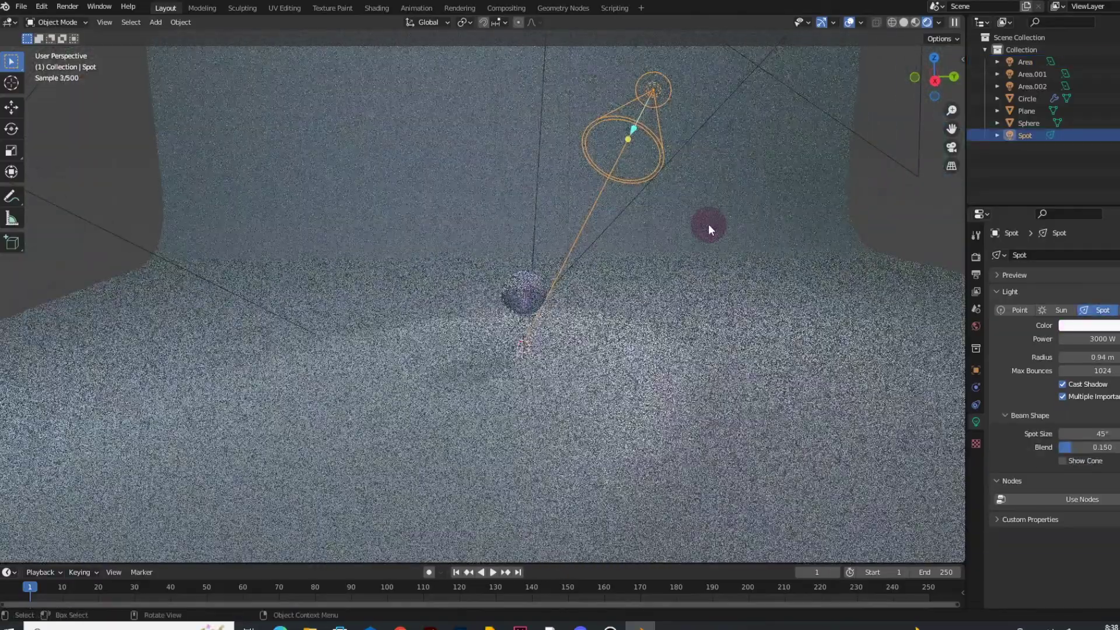
# - Duplicate the spot light to the opposite side of the sphere and aim the copy toward the sphere
pyautogui.hotkey('shift', 'd')
pyautogui.click(430, 332)
pyautogui.moveTo(335, 252); pyautogui.dragTo(532, 303)
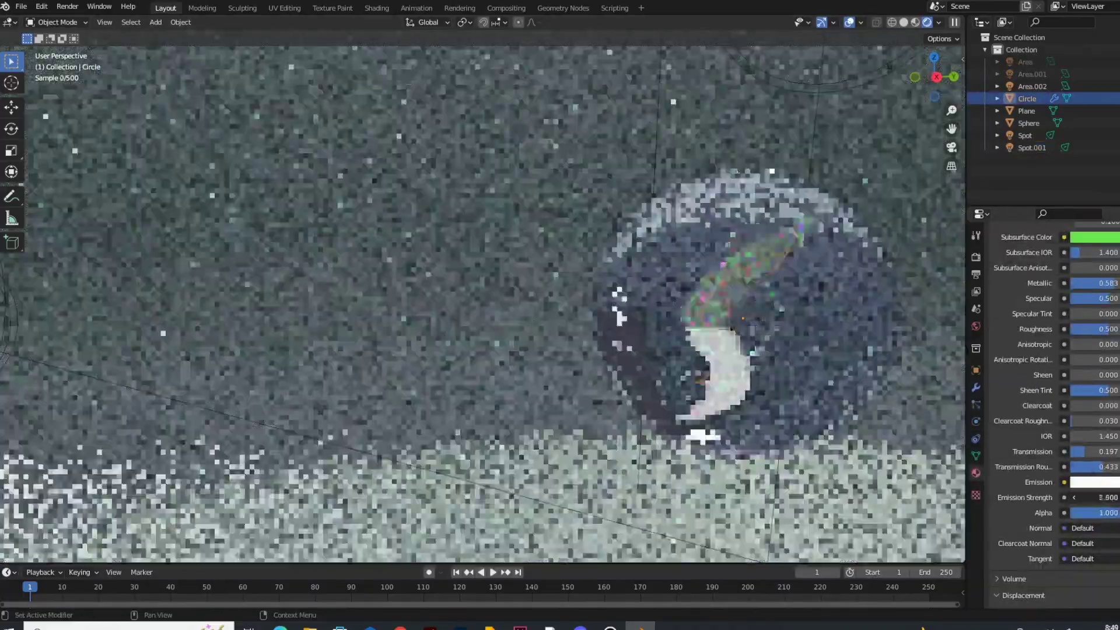
# - Set the wavy strip's emission to bright green with a strength of 2.5 and save the file
pyautogui.click(1094, 482)
pyautogui.click(1056, 330)
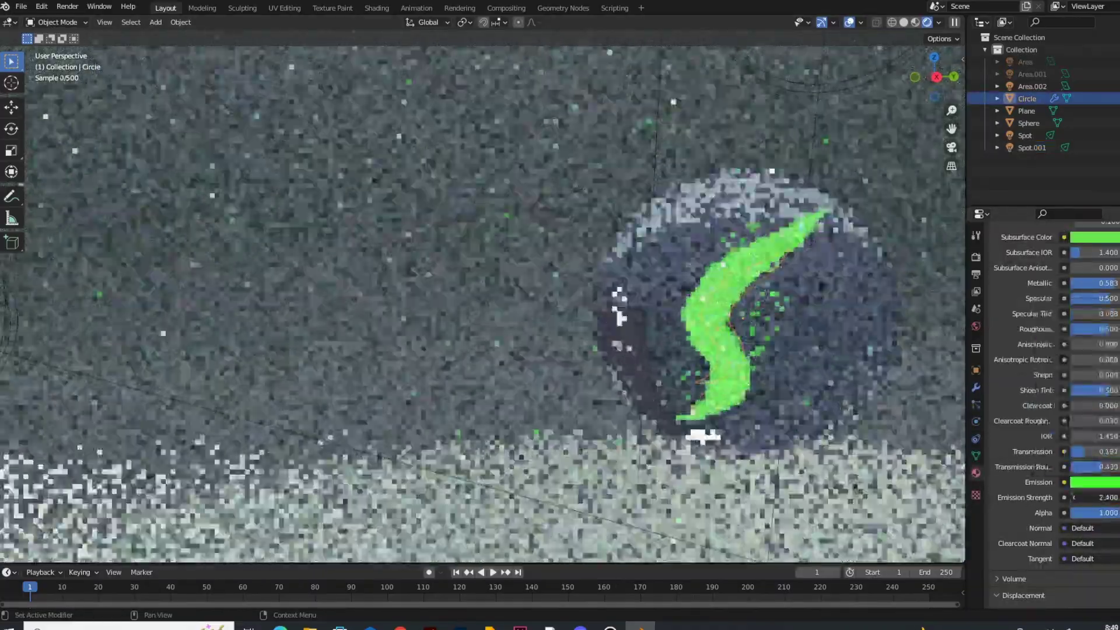
pyautogui.moveTo(1083, 497); pyautogui.dragTo(1103, 497)
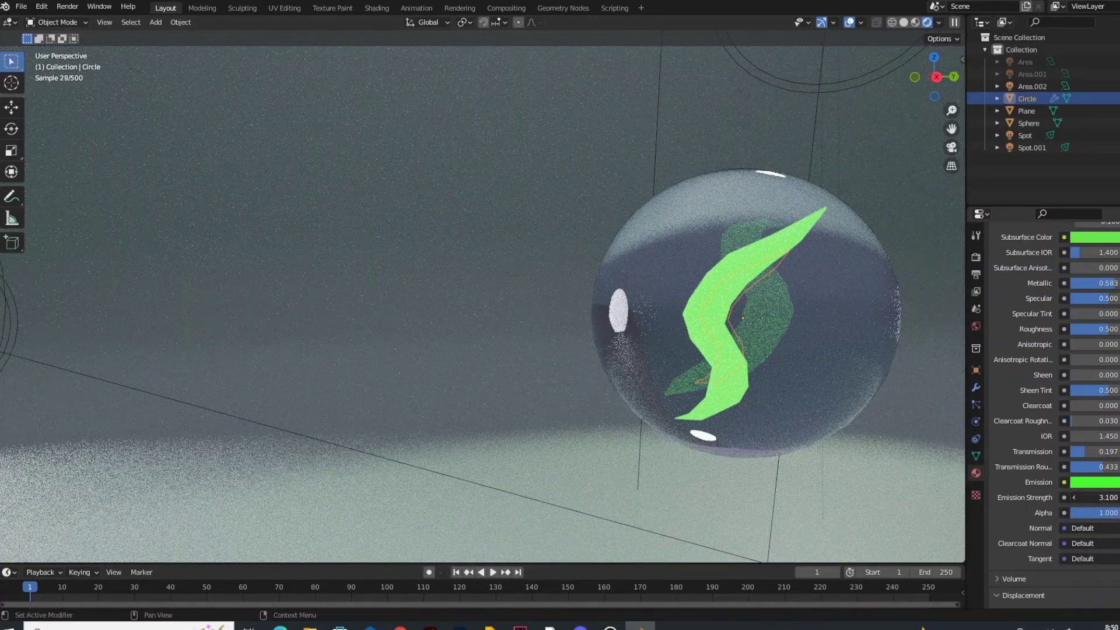
pyautogui.moveTo(1095, 498); pyautogui.dragTo(1107, 497)
pyautogui.scroll(-5, 832, 432)
pyautogui.moveTo(827, 439); pyautogui.dragTo(834, 433, button='middle')
pyautogui.hotkey('ctrl', 's')
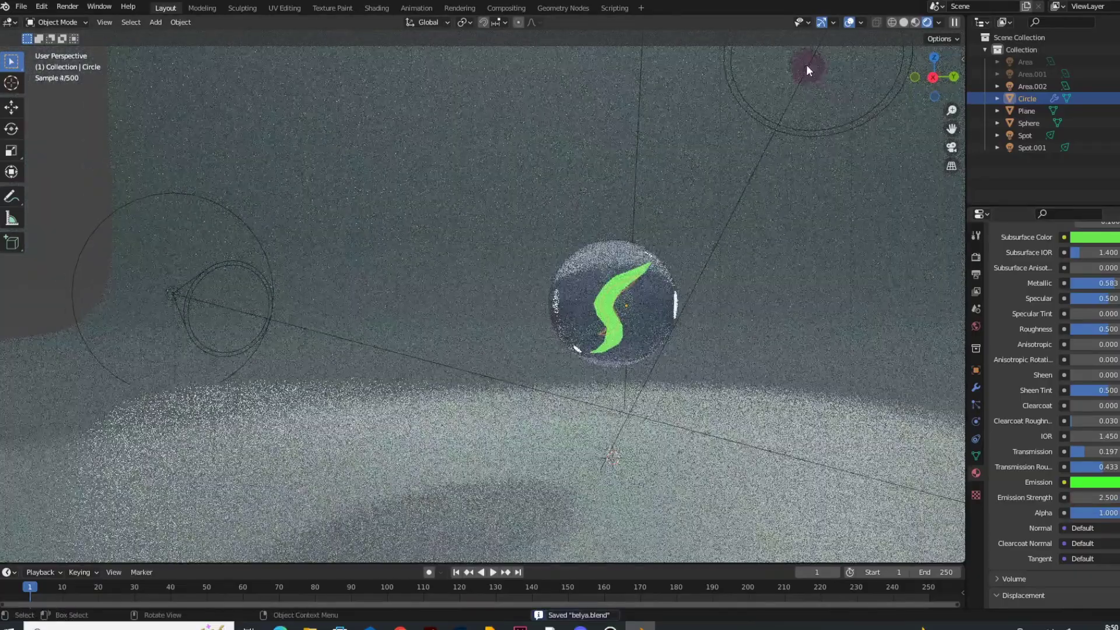
# - Tint the spot light pale mint green with RGB 0.391, 1.000, 0.754 and save the file
pyautogui.click(822, 52)
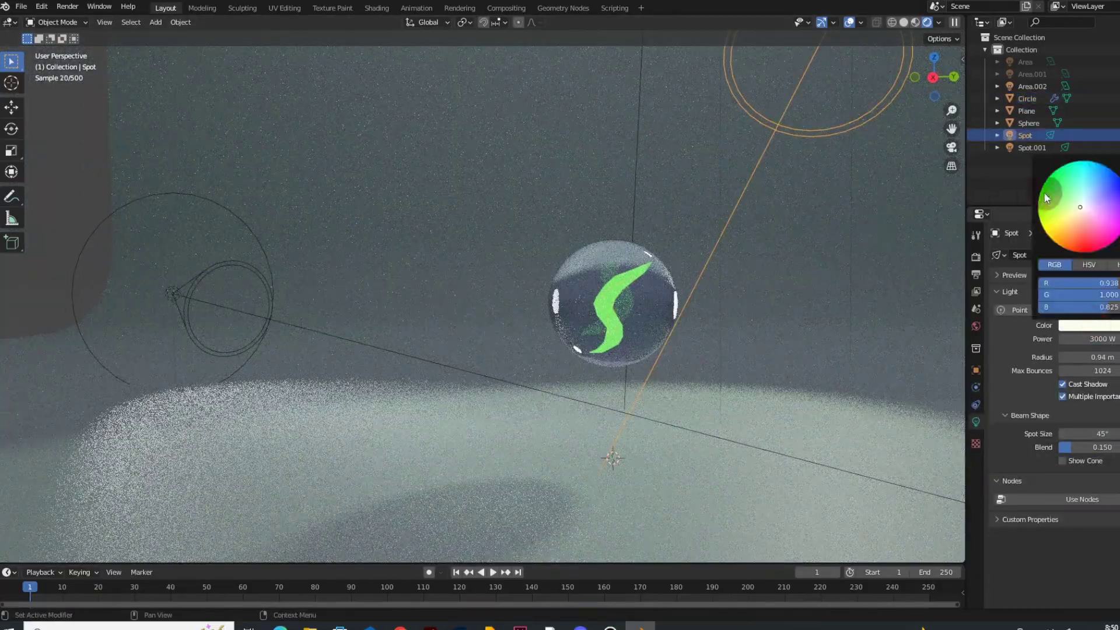
pyautogui.click(1065, 181)
pyautogui.click(1055, 181)
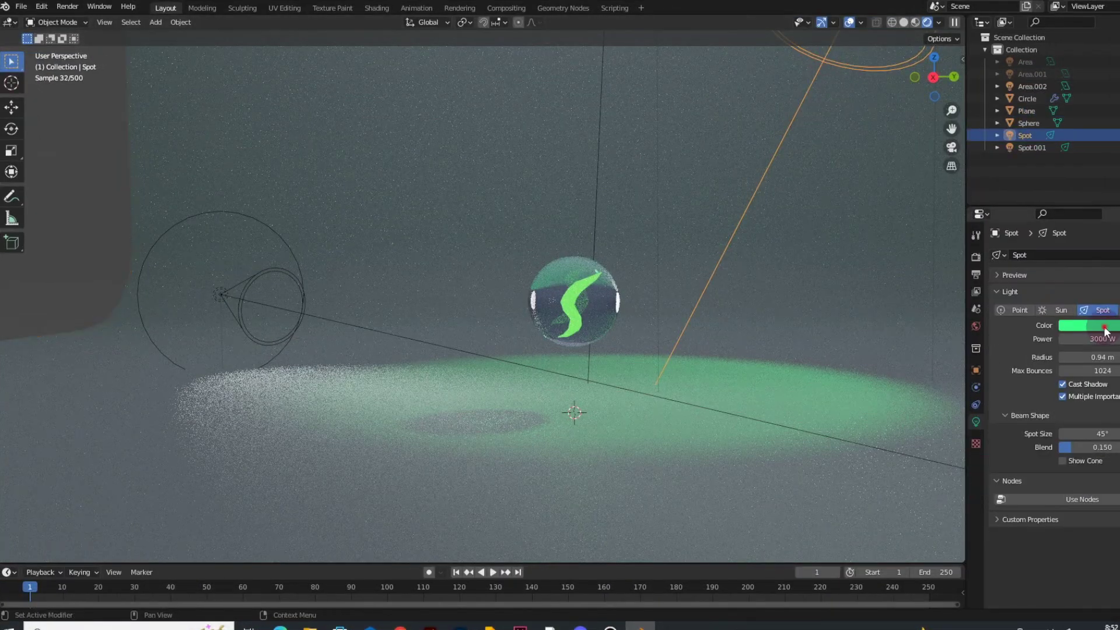
pyautogui.click(1089, 325)
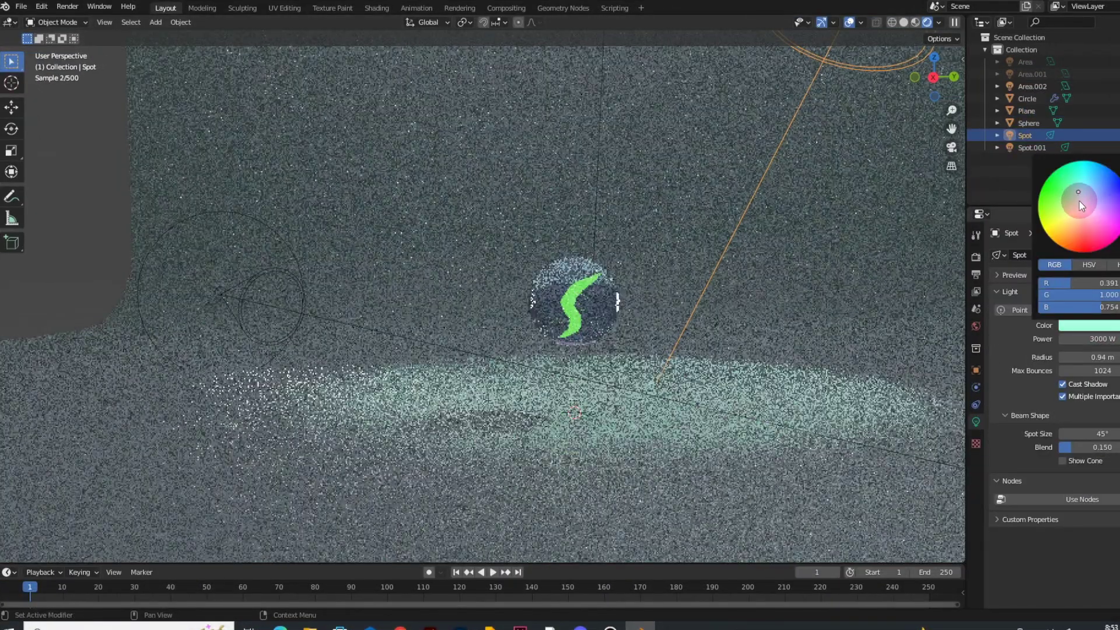
pyautogui.click(1079, 201)
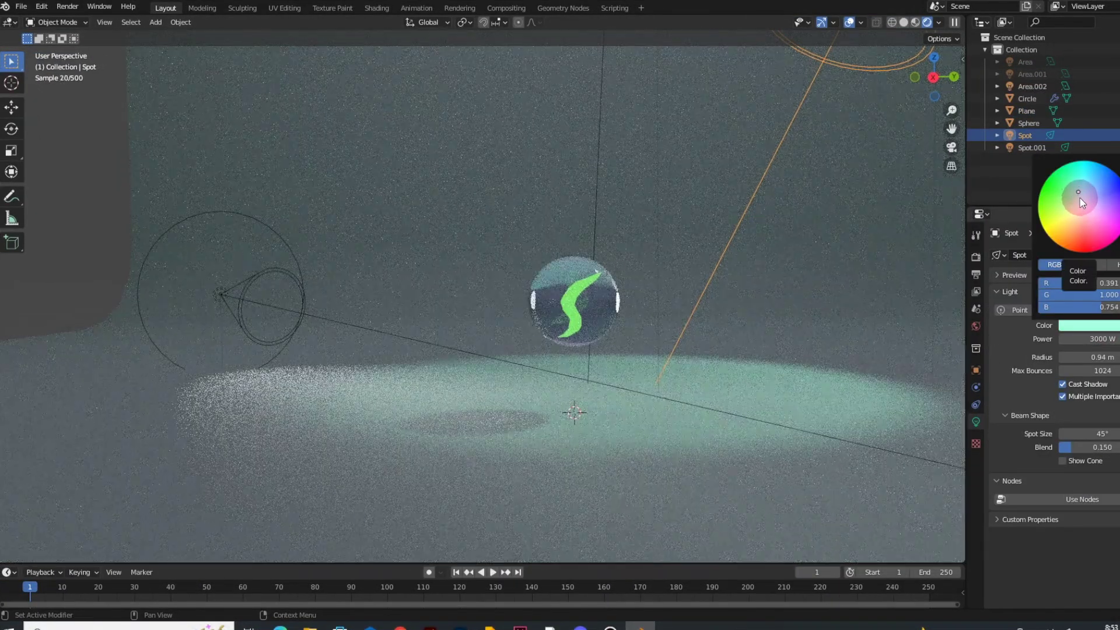
pyautogui.hotkey('ctrl', 's')
# - Select the wavy strip together with the glass sphere and raise both along the Z axis above the floor
pyautogui.click(735, 326)
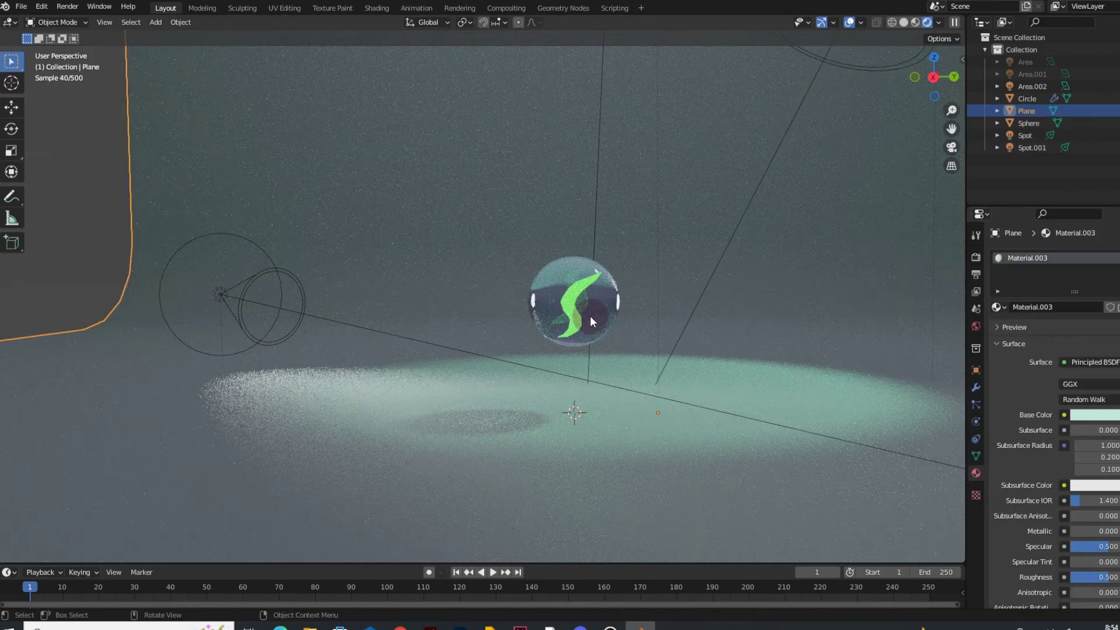
pyautogui.click(589, 317)
pyautogui.keyDown('shift'); pyautogui.click(584, 309); pyautogui.keyUp('shift')
pyautogui.press('g')
pyautogui.press('z')
pyautogui.click(656, 376)
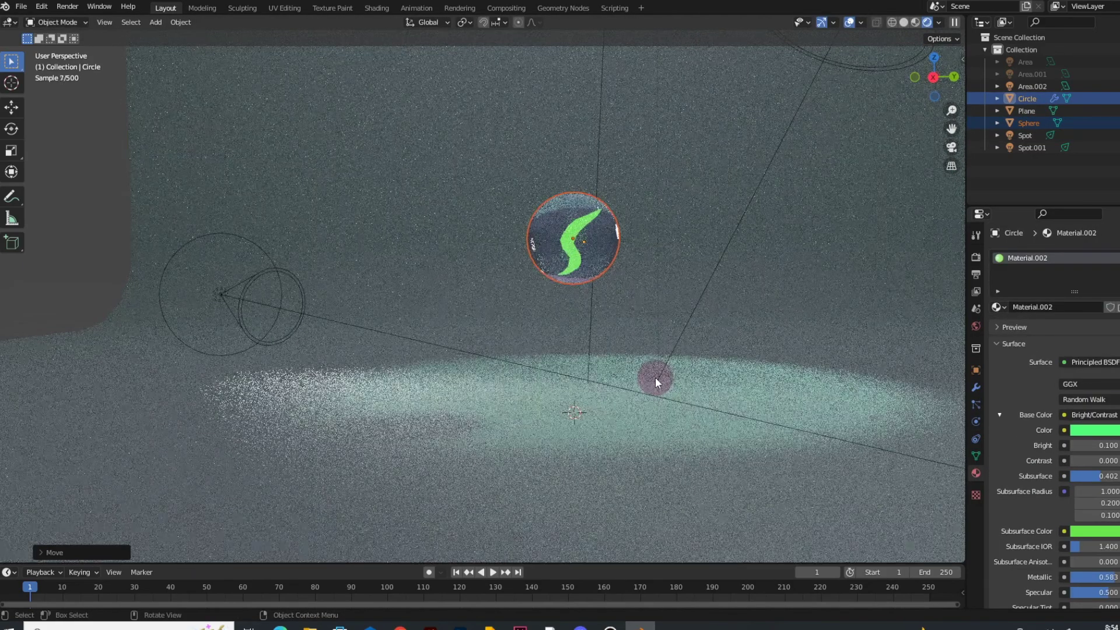
# - Darken the backdrop plane's base color to RGB 0.202, 0.296, 0.255
pyautogui.click(588, 506)
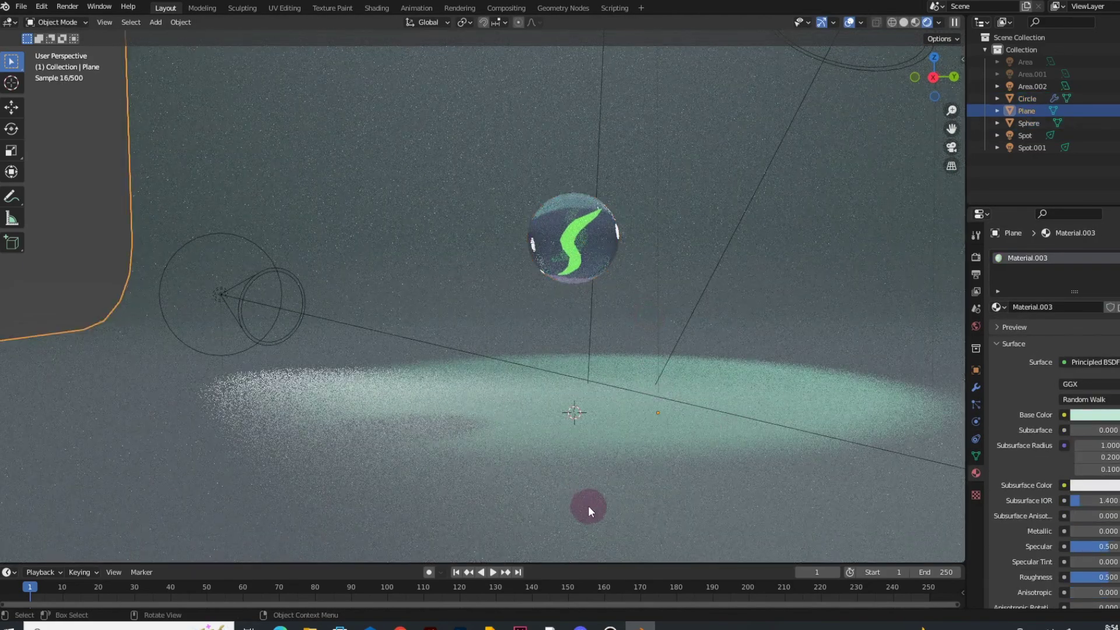
pyautogui.click(1115, 416)
pyautogui.click(1119, 285)
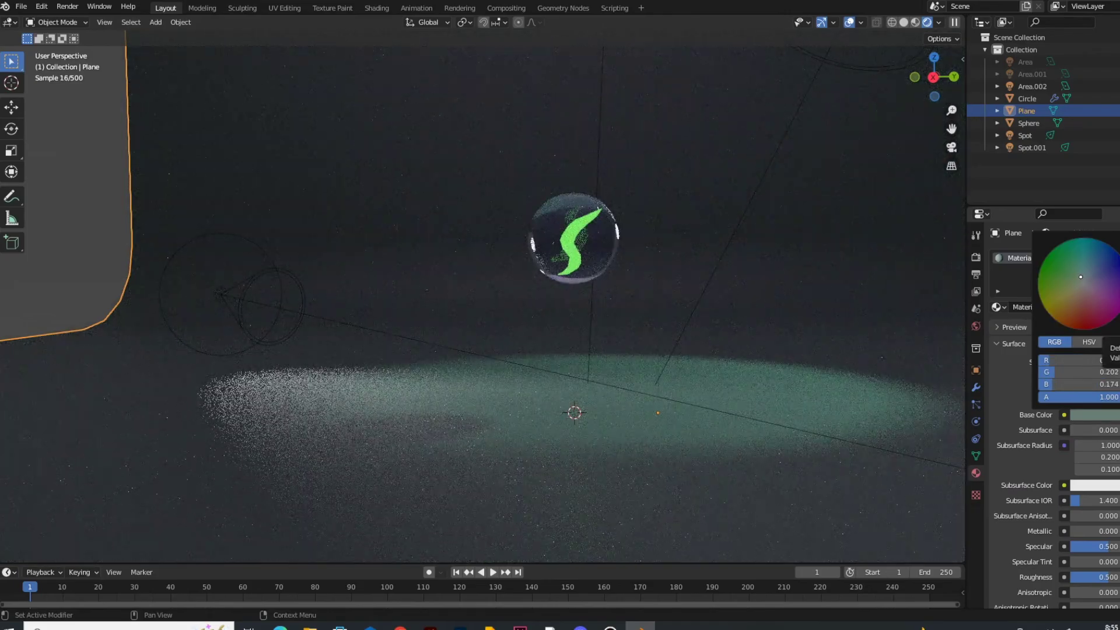
pyautogui.moveTo(1119, 285); pyautogui.dragTo(1119, 276)
pyautogui.moveTo(770, 377); pyautogui.dragTo(762, 383, button='middle')
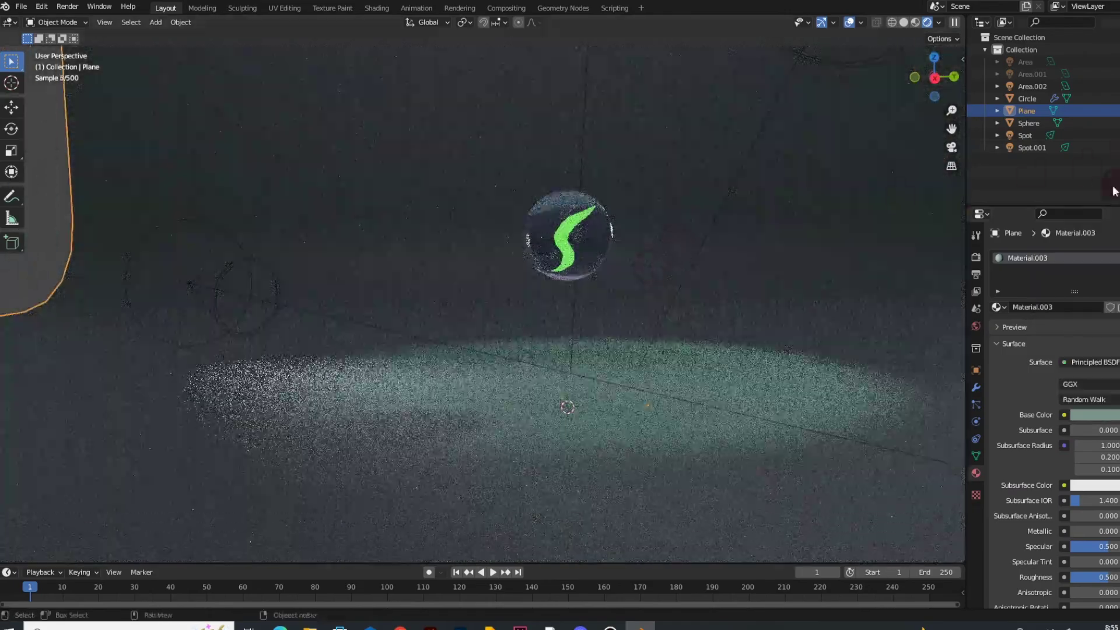
# - Make the Area and Area.001 lights visible, darken the backdrop's base color to green 0.047 and blue 0.041, and save the file
pyautogui.click(1119, 74)
pyautogui.click(1119, 62)
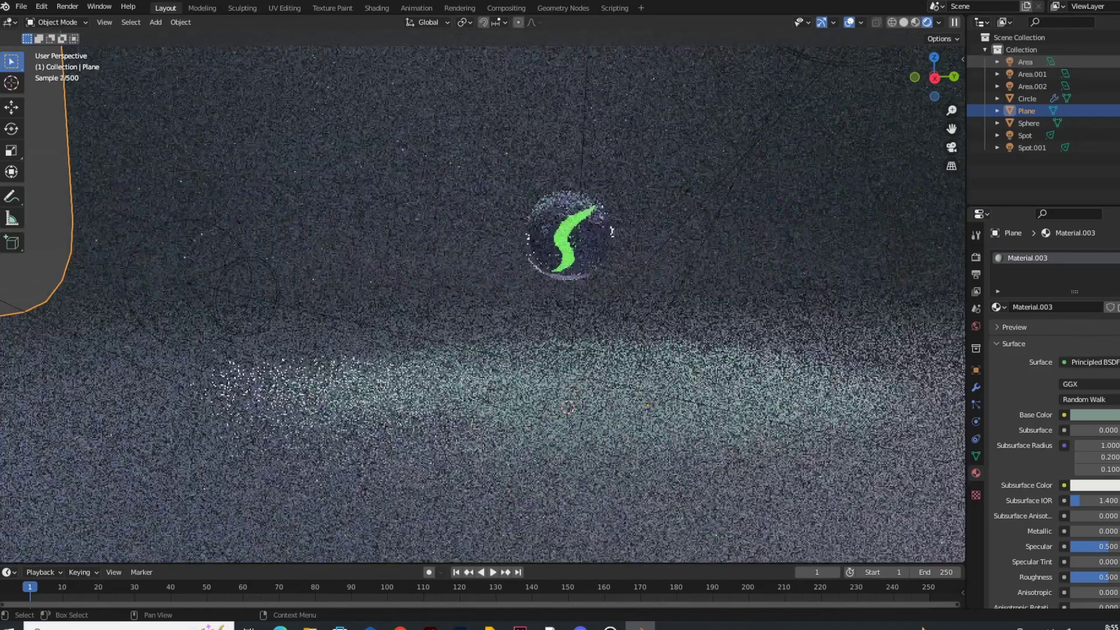
pyautogui.click(1113, 421)
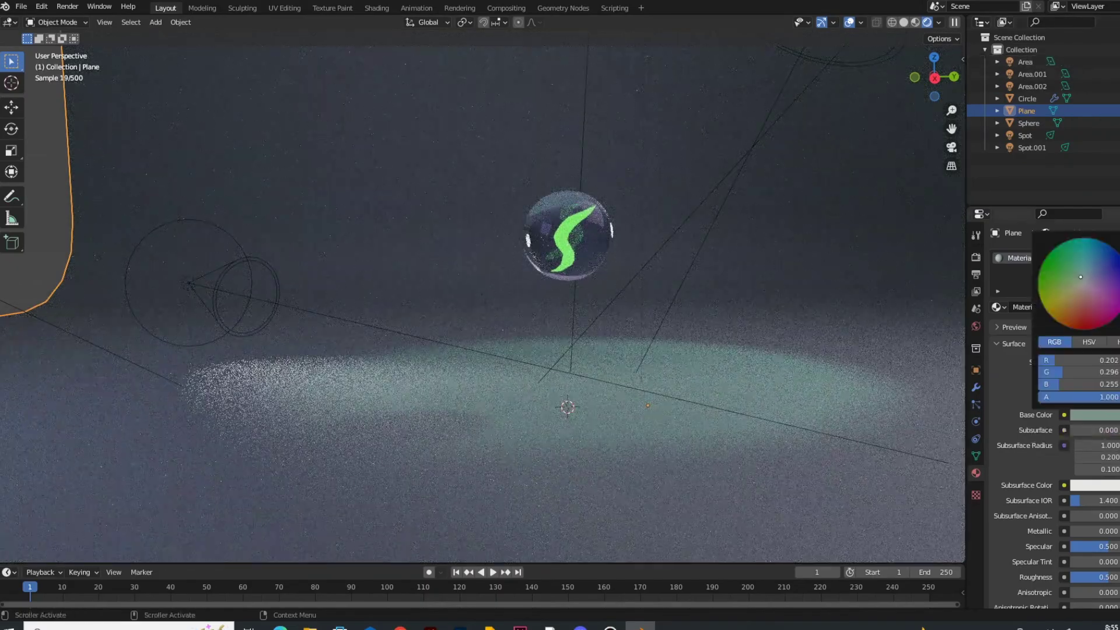
pyautogui.moveTo(1119, 274); pyautogui.dragTo(1119, 308)
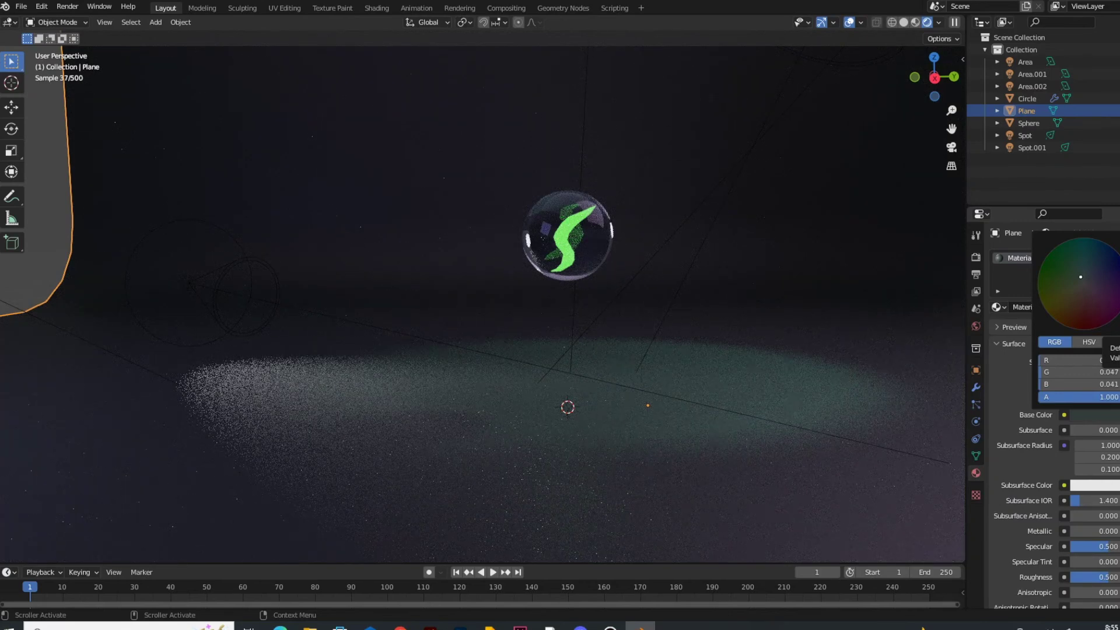
pyautogui.scroll(2, 667, 359)
pyautogui.moveTo(667, 359); pyautogui.dragTo(829, 448, button='middle')
pyautogui.hotkey('ctrl', 's')
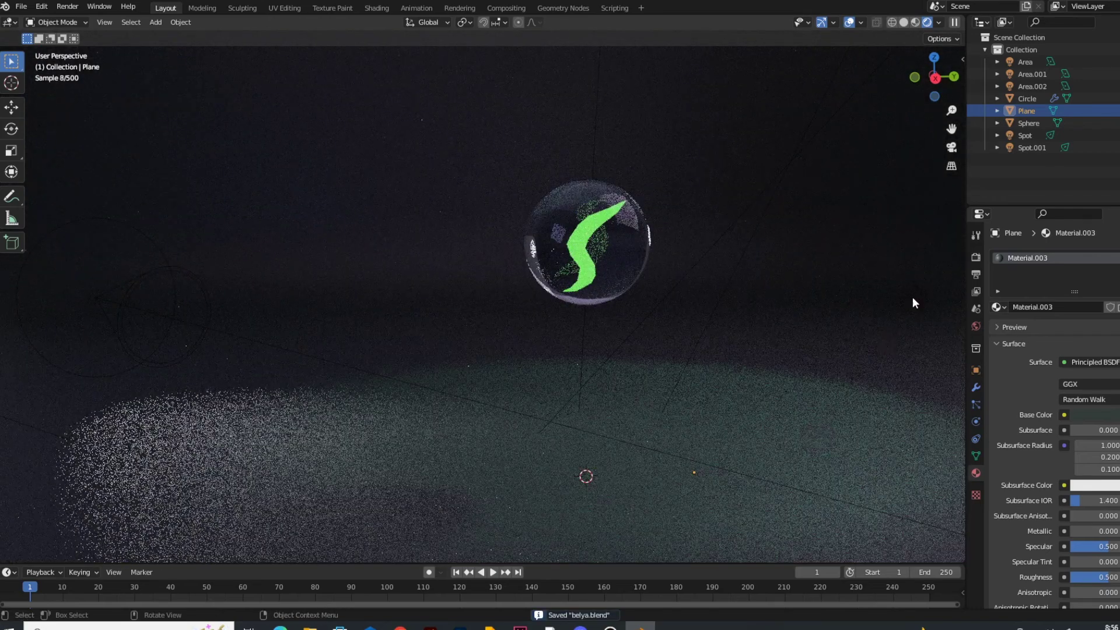
# - Add a camera, move it along the global X axis to about 2.67 in front of the sphere, and look through it
pyautogui.click(210, 218)
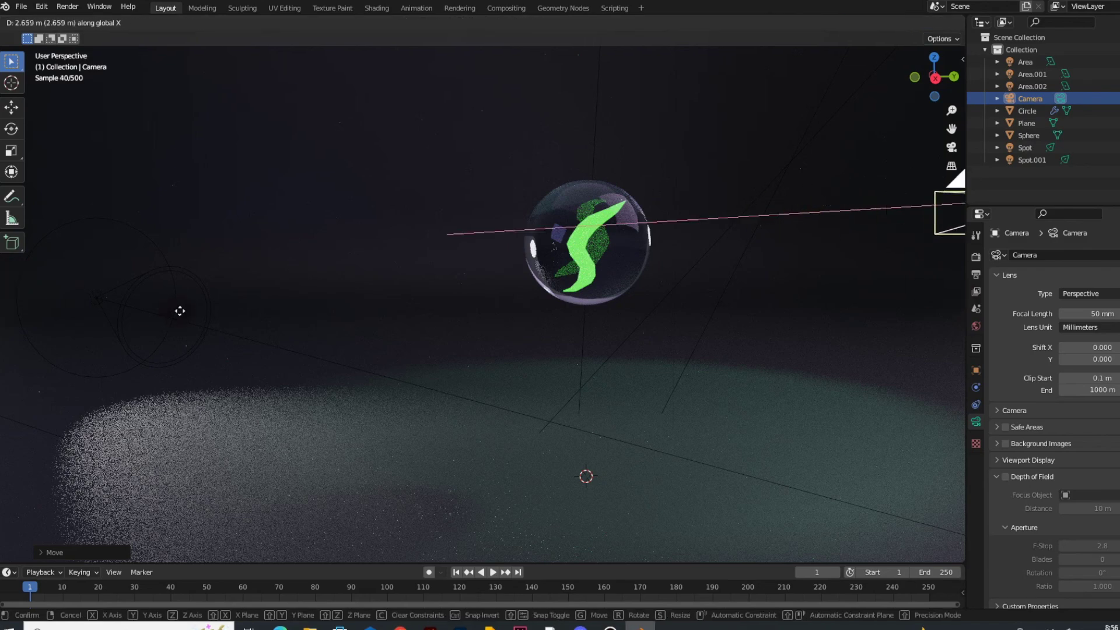
pyautogui.click(685, 326)
pyautogui.click(951, 147)
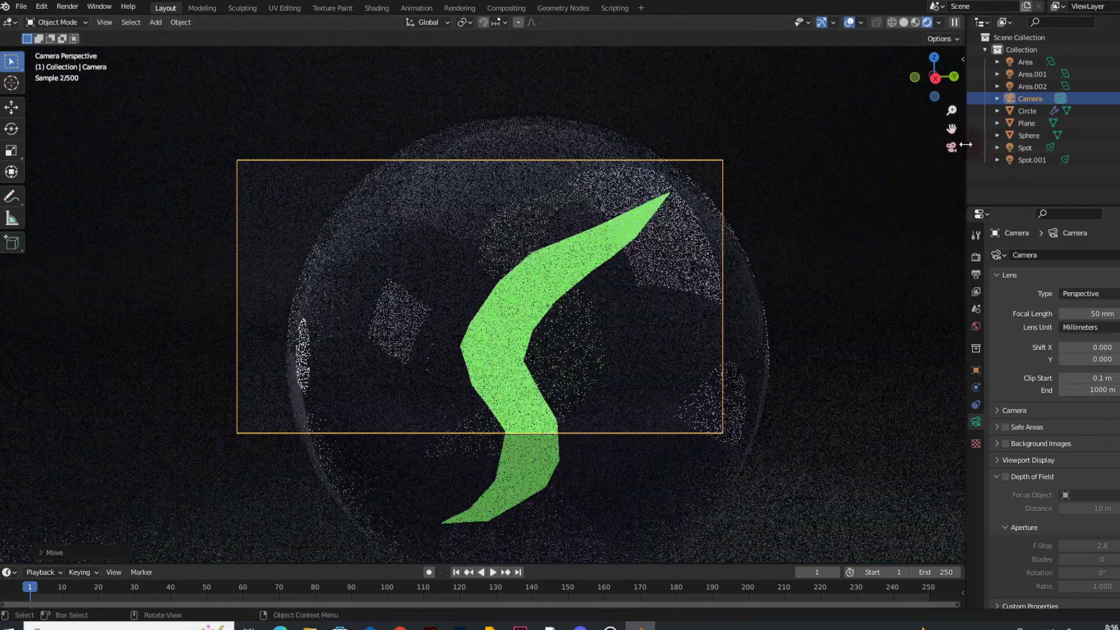
pyautogui.click(950, 146)
pyautogui.click(950, 146)
# - Lock the camera to the view and pull it back until the whole sphere fits inside the frame
pyautogui.press('n')
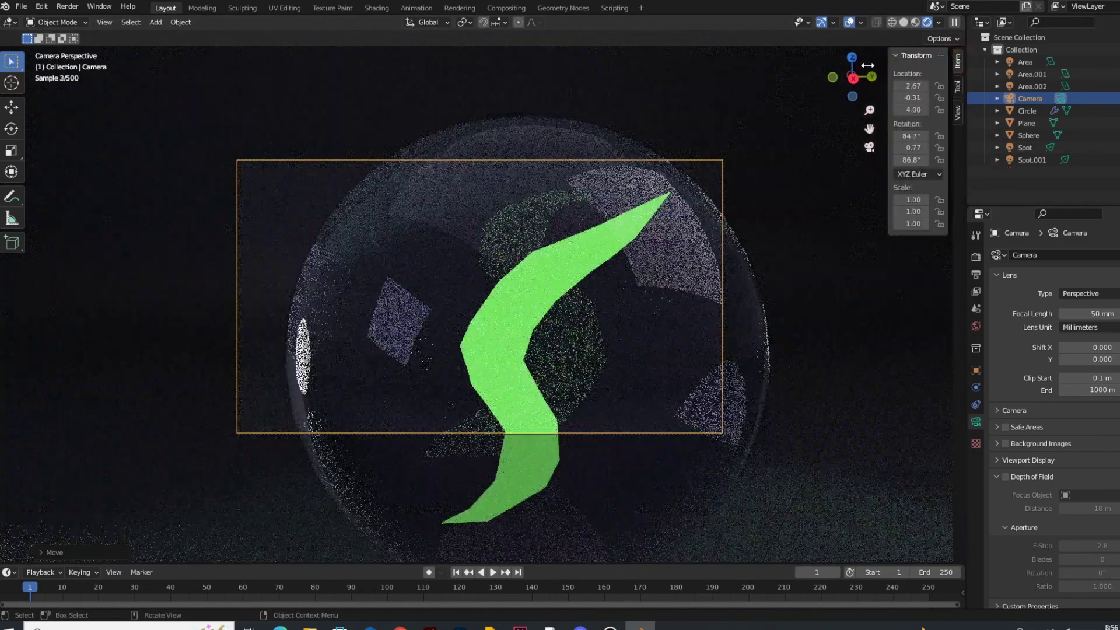
pyautogui.click(958, 112)
pyautogui.click(893, 208)
pyautogui.scroll(-2, 589, 332)
pyautogui.scroll(-3, 589, 333)
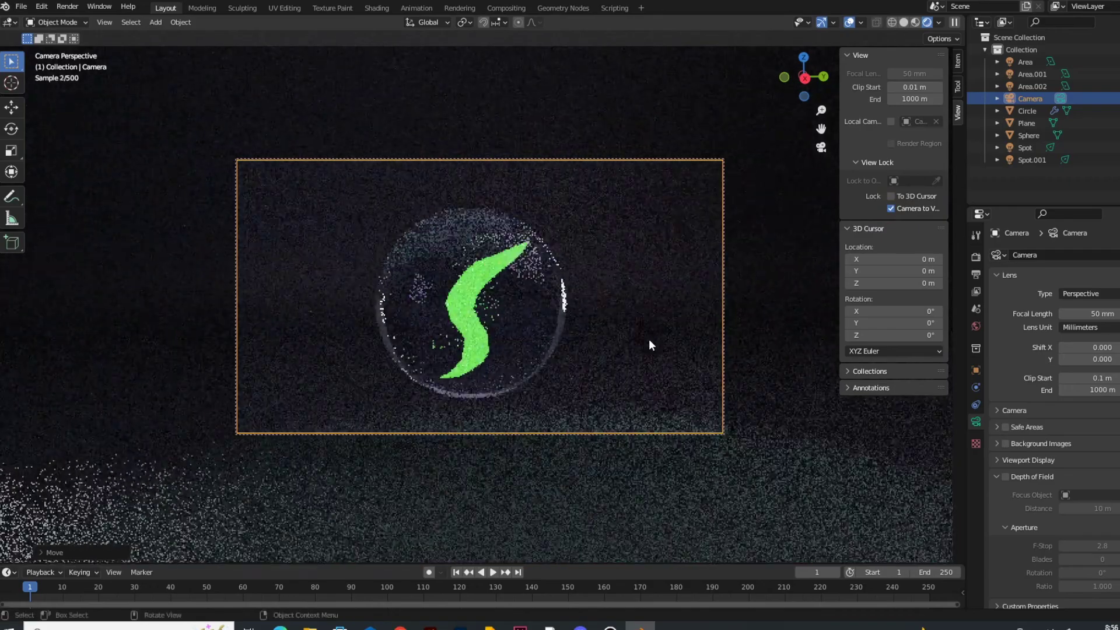
pyautogui.scroll(1, 549, 304)
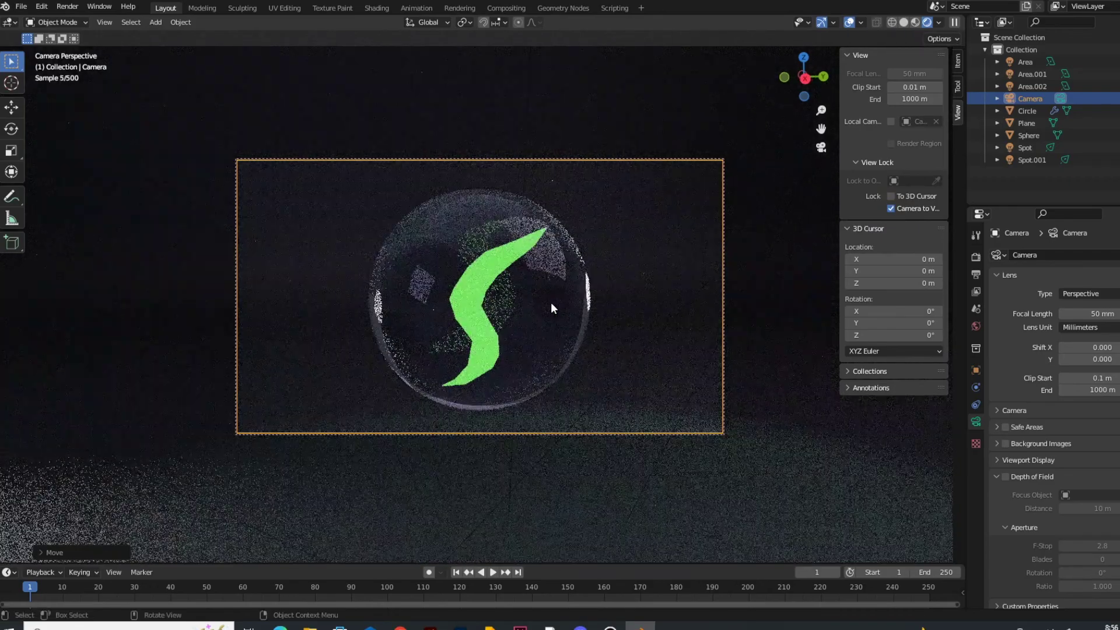
# - Enlarge the camera frame in the viewport, then pull the camera back and shift it to include the lit floor beneath the sphere
pyautogui.click(891, 208)
pyautogui.scroll(2, 822, 251)
pyautogui.click(891, 208)
pyautogui.scroll(-2, 591, 292)
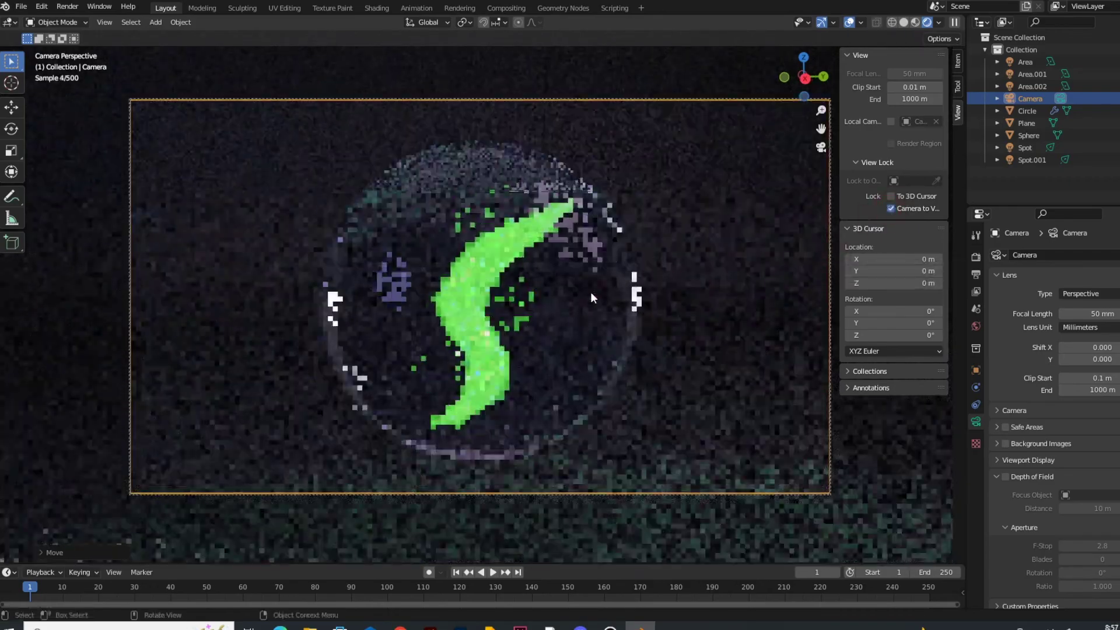
pyautogui.scroll(-1, 706, 349)
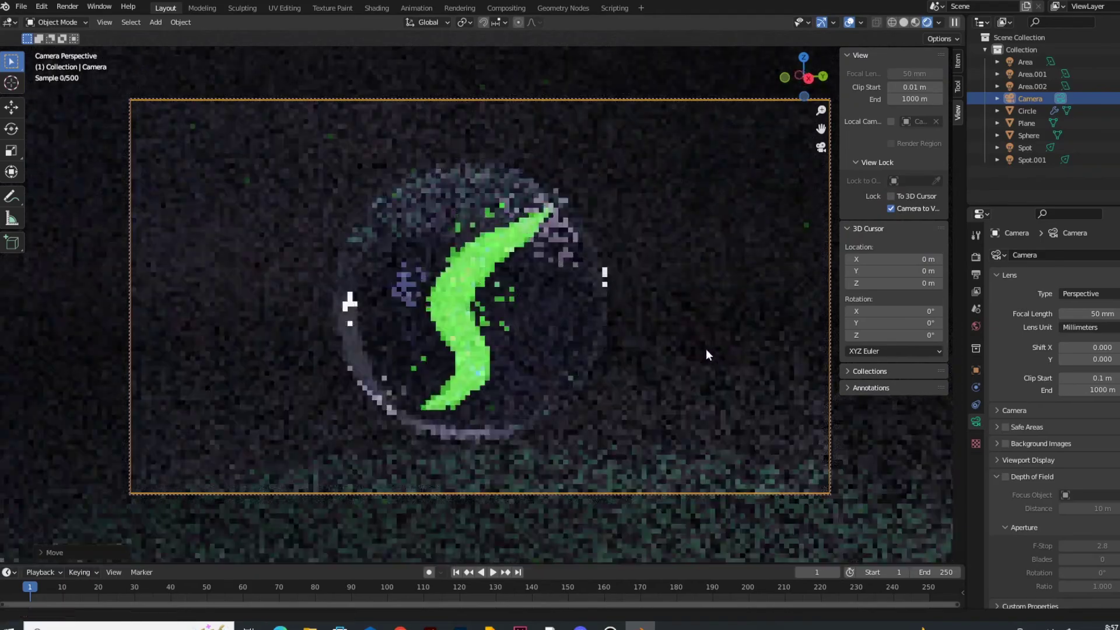
pyautogui.scroll(-3, 656, 350)
pyautogui.scroll(-3, 657, 347)
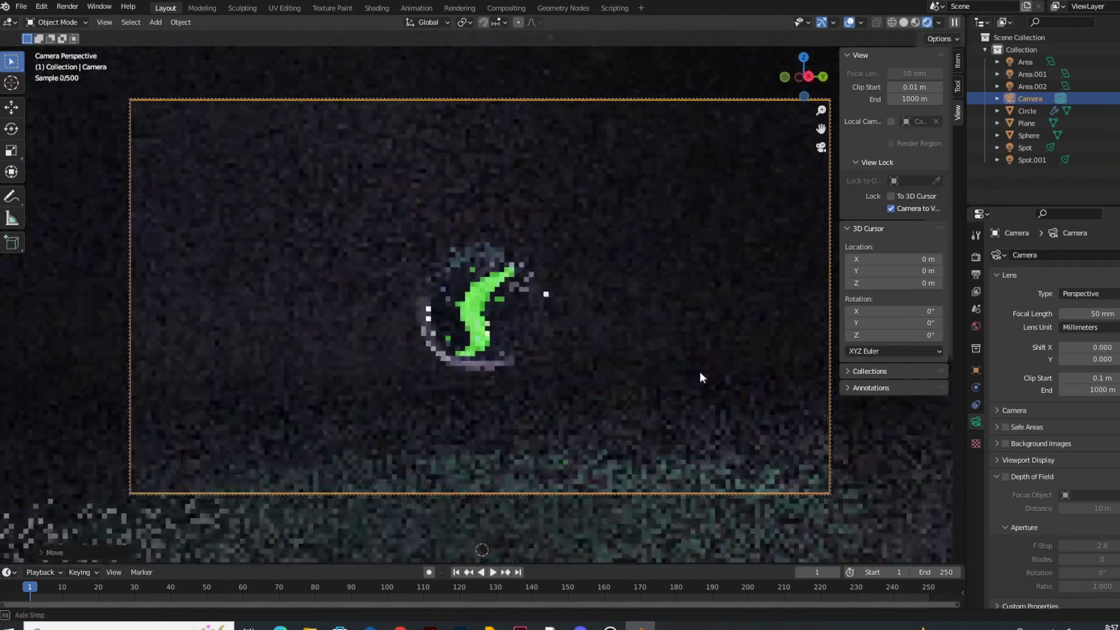
pyautogui.keyDown('shift'); pyautogui.moveTo(703, 394); pyautogui.dragTo(694, 363, button='middle'); pyautogui.keyUp('shift')
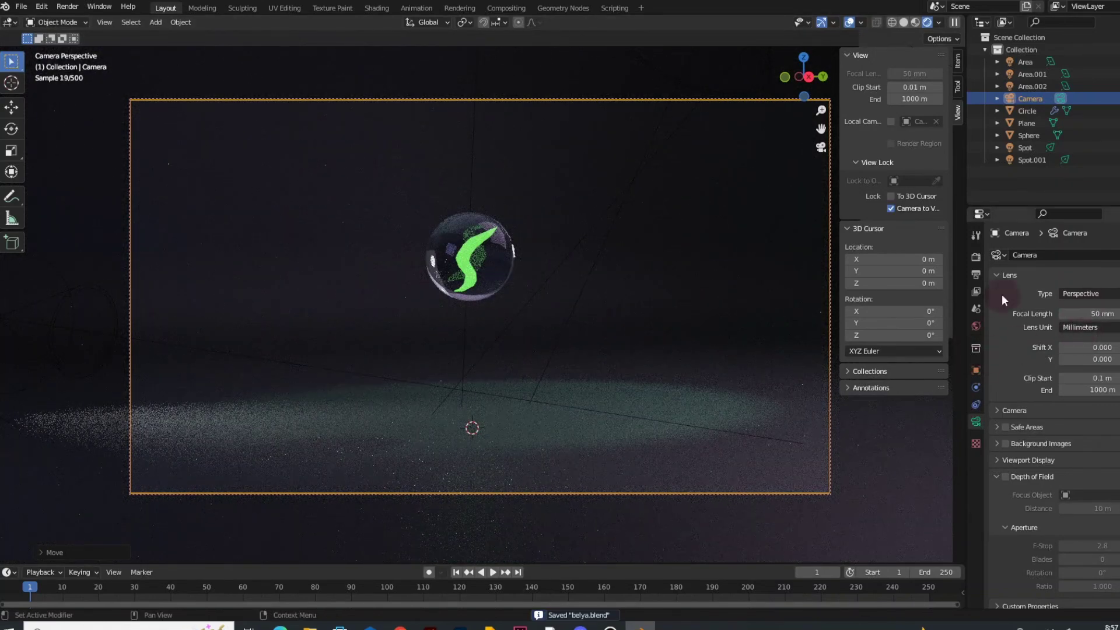
# - Set the render's horizontal resolution to 1080 px for a square 1080 by 1080 output
pyautogui.click(976, 258)
pyautogui.click(976, 274)
pyautogui.doubleClick(1113, 272)
pyautogui.write('1080')
pyautogui.press('Return')
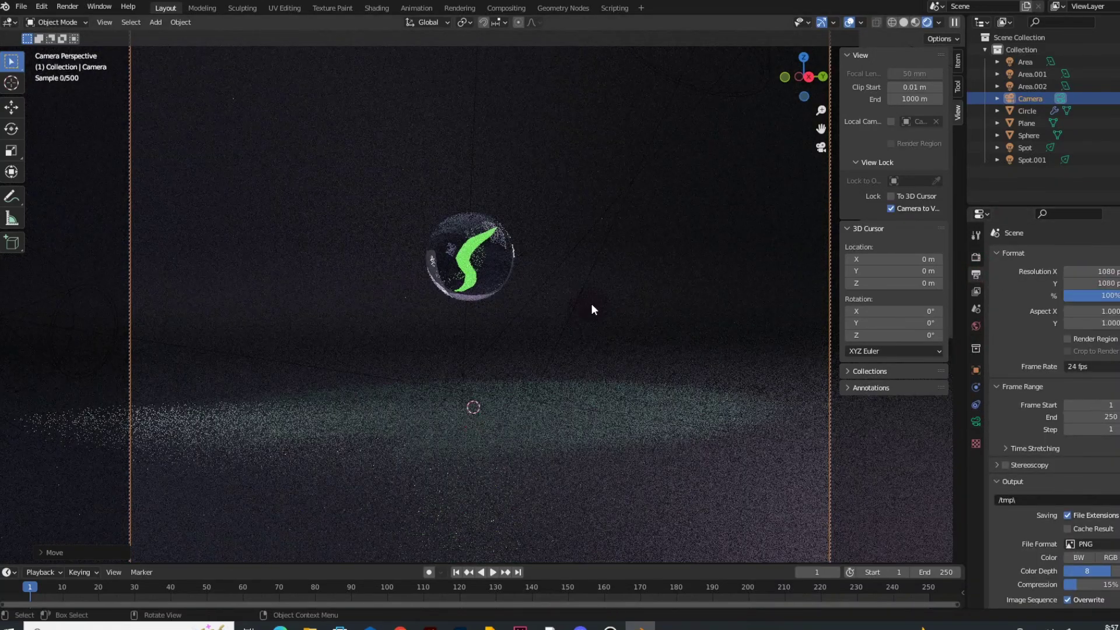
# - Fit the entire square camera frame in the viewport, readjust the camera distance and save the file
pyautogui.click(891, 208)
pyautogui.scroll(-2, 642, 262)
pyautogui.click(891, 208)
pyautogui.scroll(2, 534, 236)
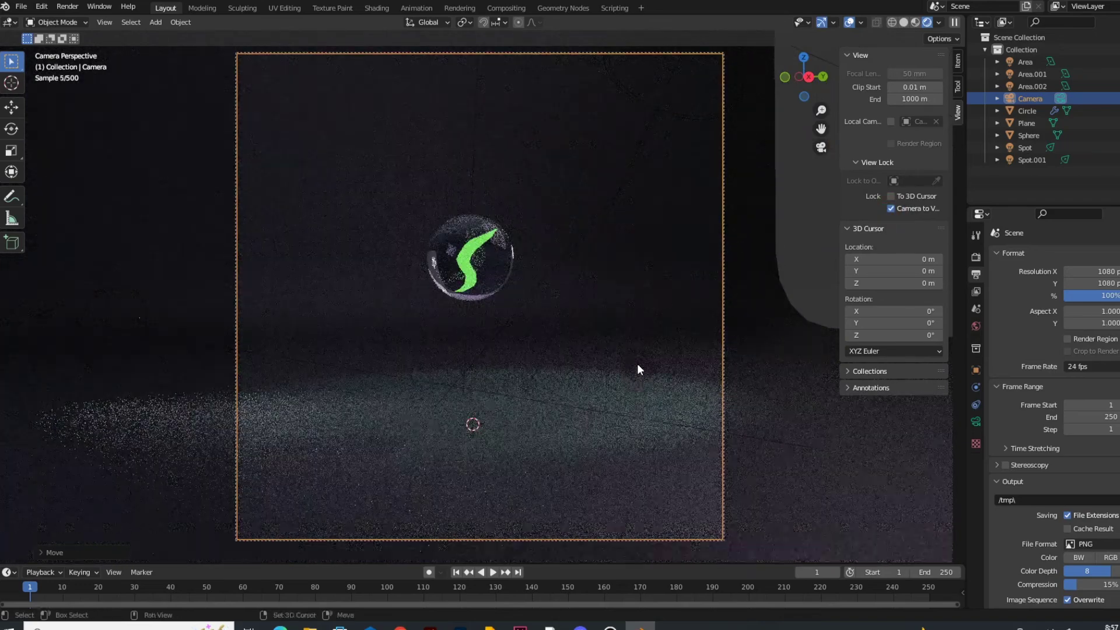
pyautogui.hotkey('ctrl', 's')
# - Switch the camera to orthographic, increase its orthographic scale and shift it to frame both the sphere and the lit floor
pyautogui.click(976, 421)
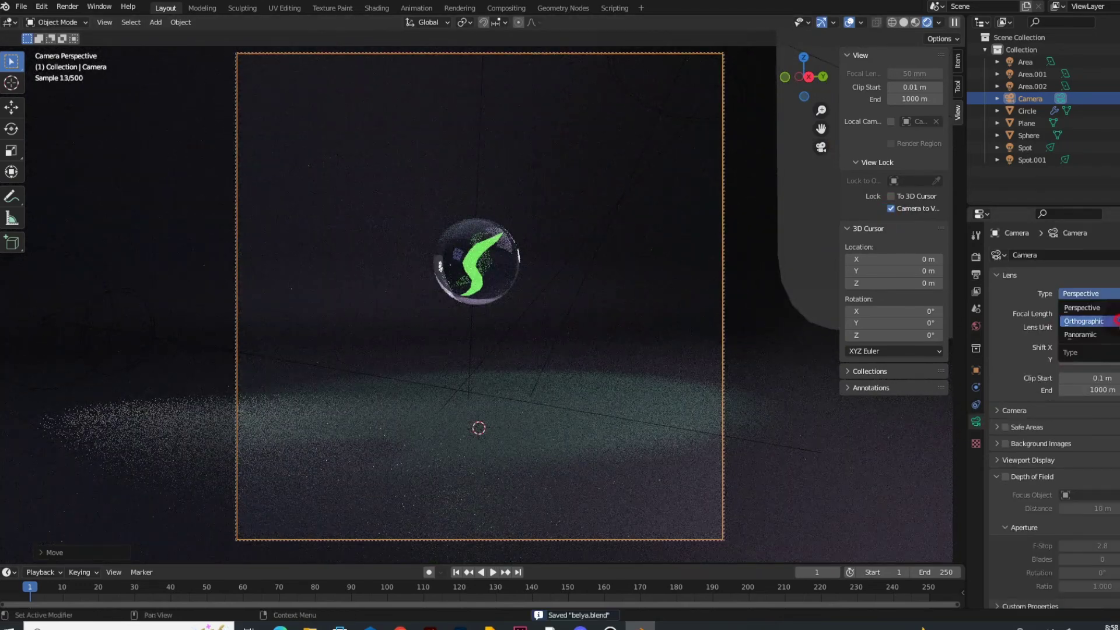
pyautogui.click(1116, 320)
pyautogui.scroll(-1, 612, 341)
pyautogui.scroll(1, 613, 340)
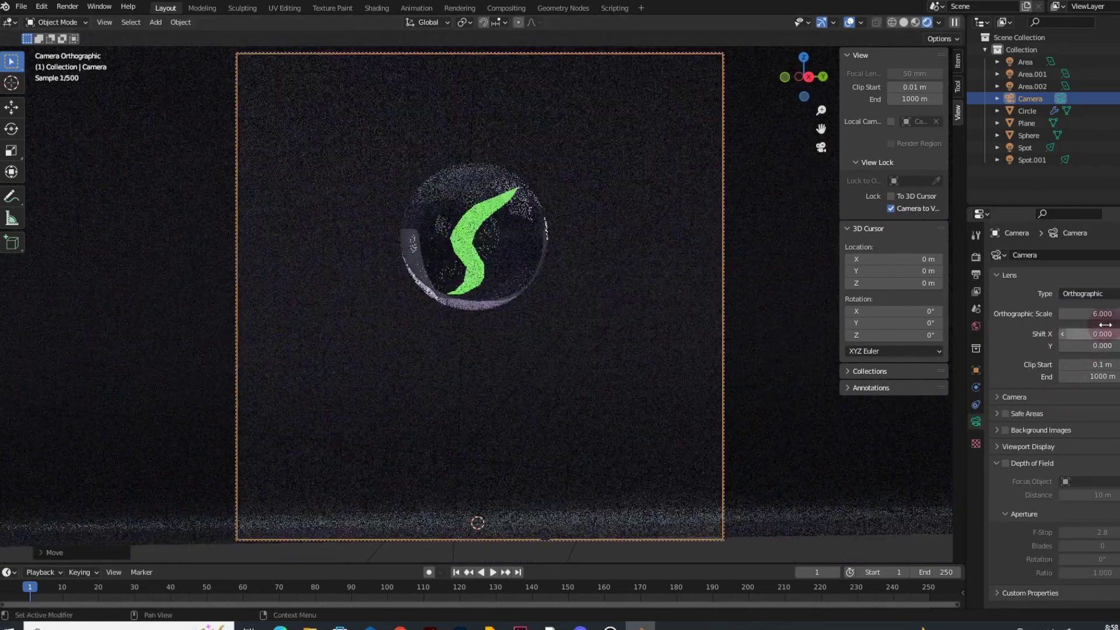
pyautogui.moveTo(1089, 315); pyautogui.dragTo(1117, 315)
pyautogui.keyDown('shift'); pyautogui.moveTo(609, 413); pyautogui.dragTo(637, 433, button='middle'); pyautogui.keyUp('shift')
pyautogui.click(891, 208)
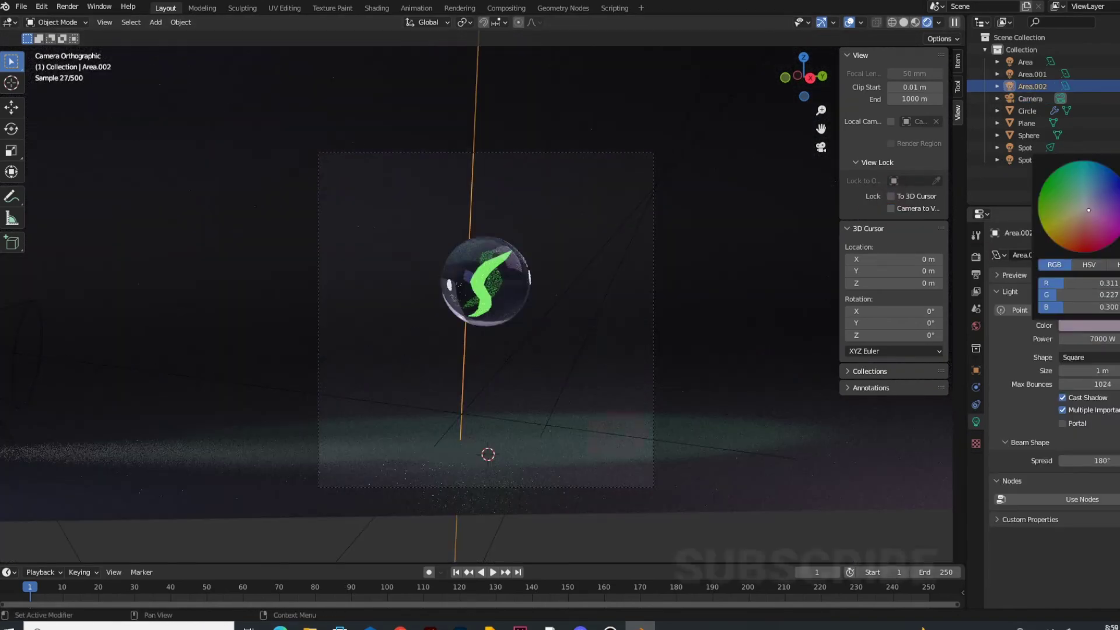
# - Lock the camera to the view again and shift it so the sphere sits higher in the frame
pyautogui.click(891, 209)
pyautogui.scroll(1, 450, 400)
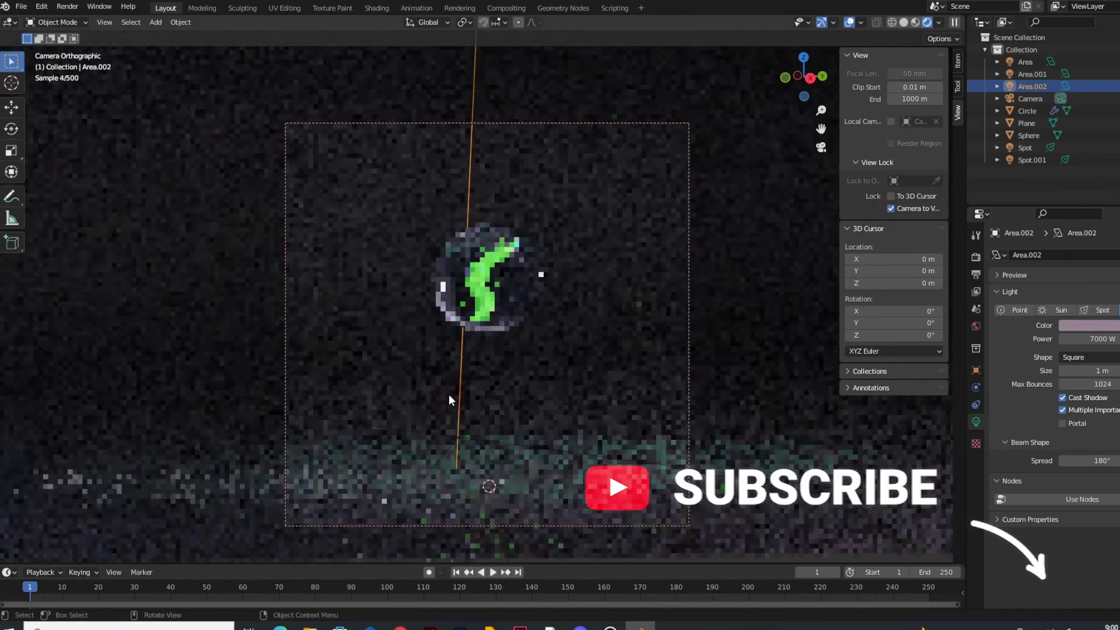
pyautogui.scroll(-1, 550, 327)
pyautogui.scroll(2, 619, 342)
pyautogui.scroll(-1, 699, 352)
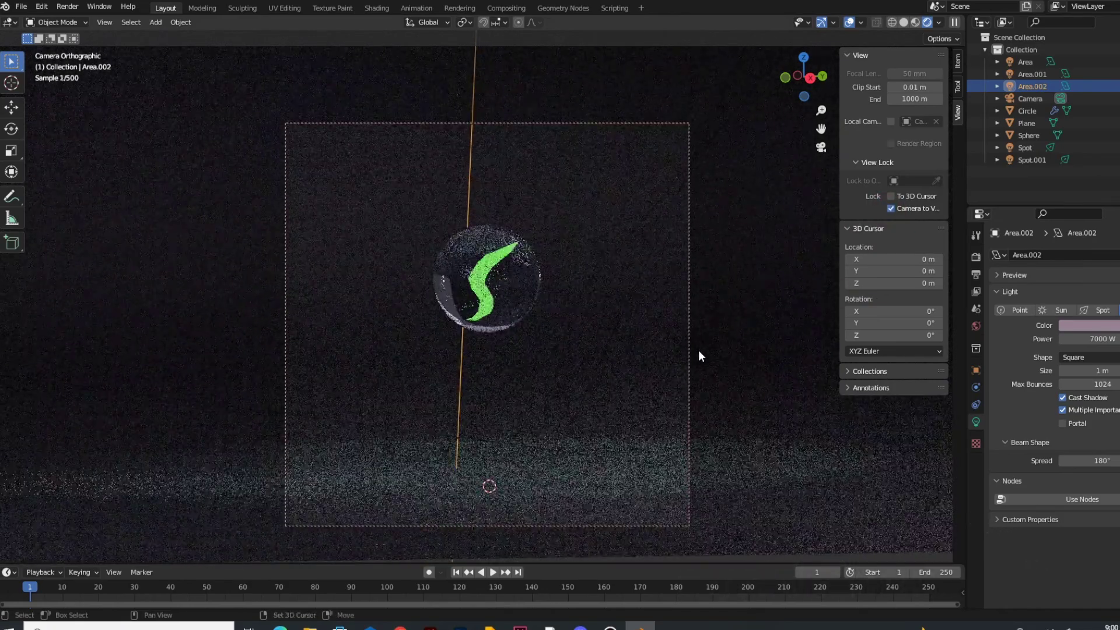
pyautogui.keyDown('shift'); pyautogui.moveTo(698, 351); pyautogui.dragTo(601, 392, button='middle'); pyautogui.keyUp('shift')
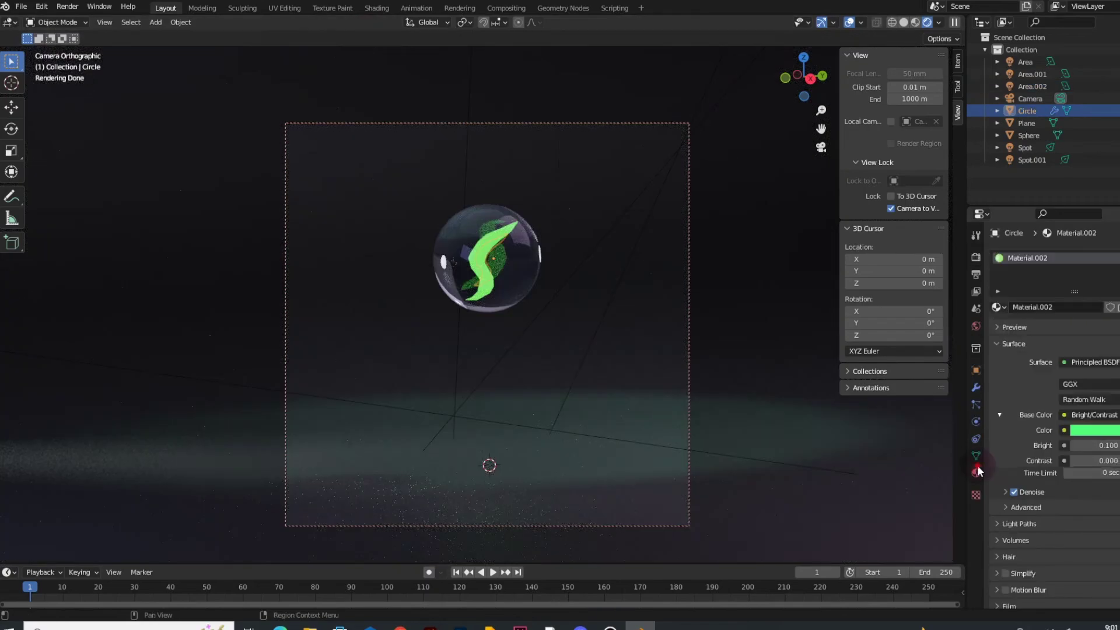
# - Darken the wavy strip's subsurface color to RGB 0.028, 0.128, 0.016
pyautogui.scroll(-2, 1104, 497)
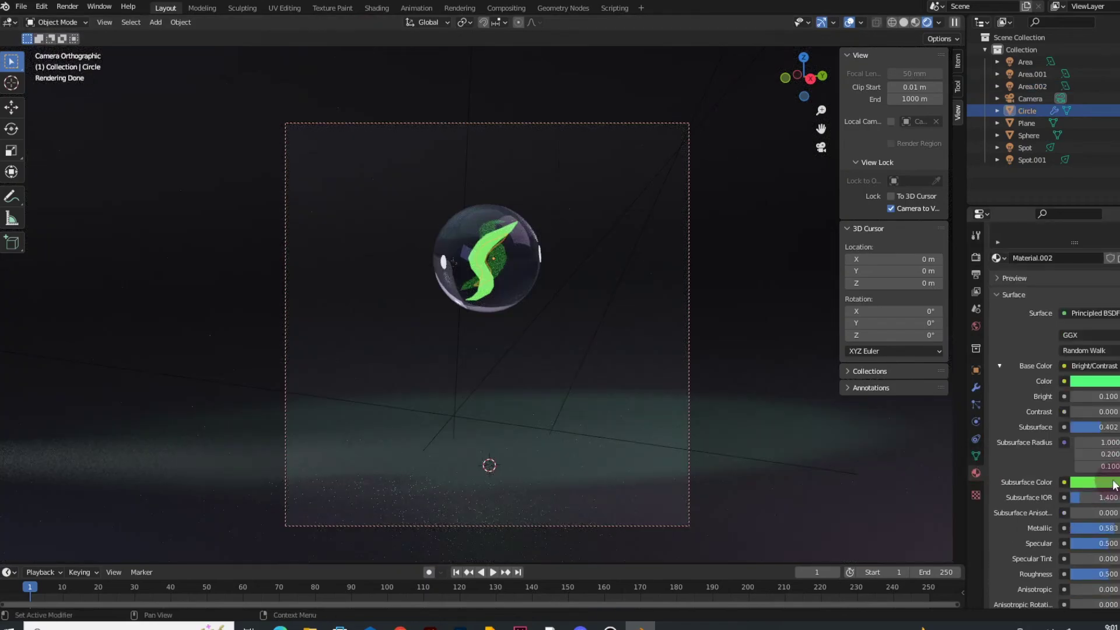
pyautogui.click(1114, 485)
pyautogui.scroll(-5, 1116, 488)
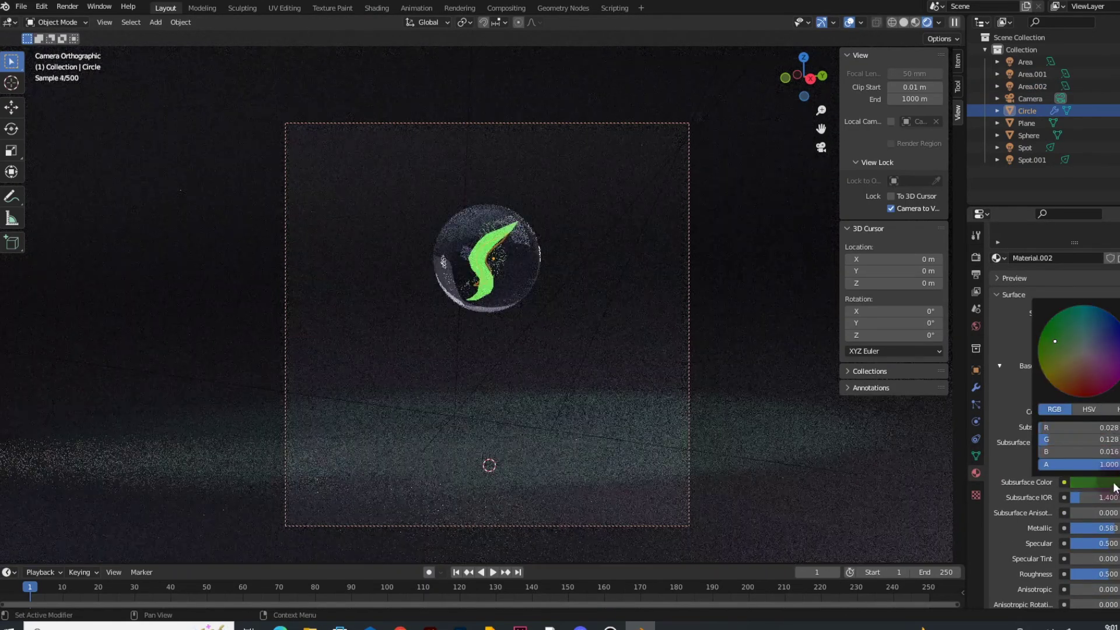
# - Set the wavy strip's emission strength to 5.6 and the Bright value of its base color to 0
pyautogui.scroll(-6, 1104, 565)
pyautogui.moveTo(1105, 594); pyautogui.dragTo(1117, 595)
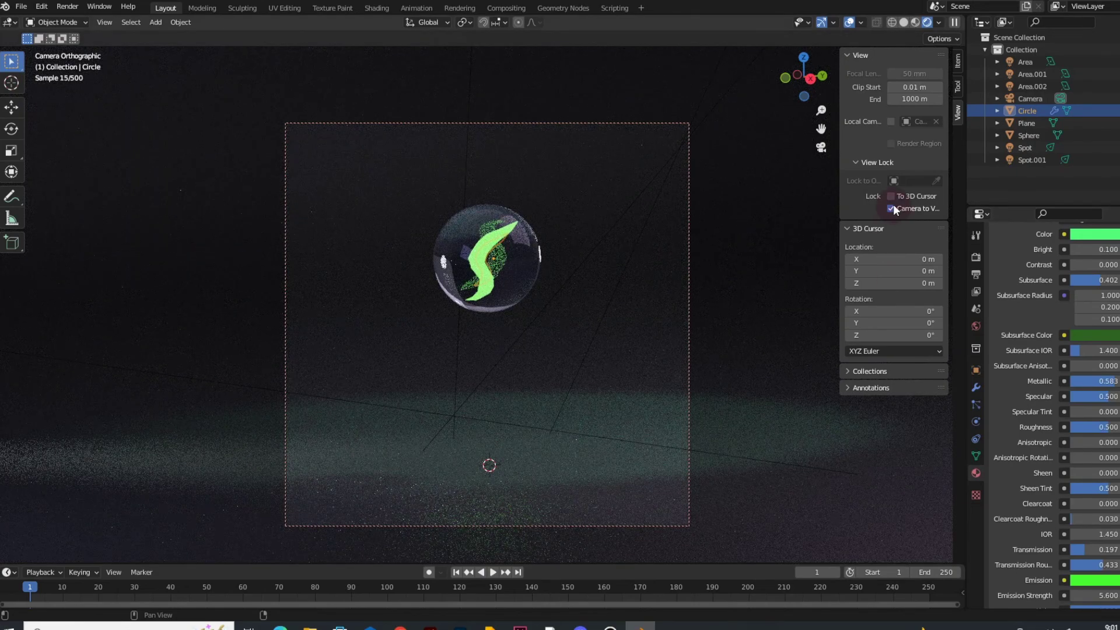
pyautogui.moveTo(1096, 249); pyautogui.dragTo(1108, 250)
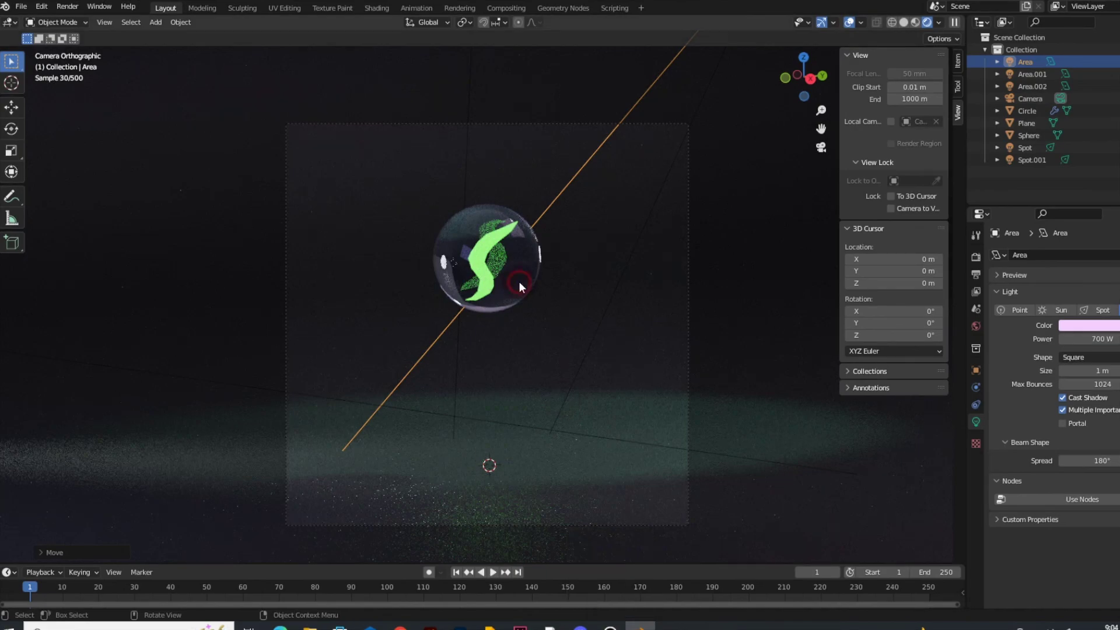
# - Move the glass sphere and the wavy strip together down along the Z axis, closer to the floor
pyautogui.click(520, 286)
pyautogui.press('g')
pyautogui.press('z')
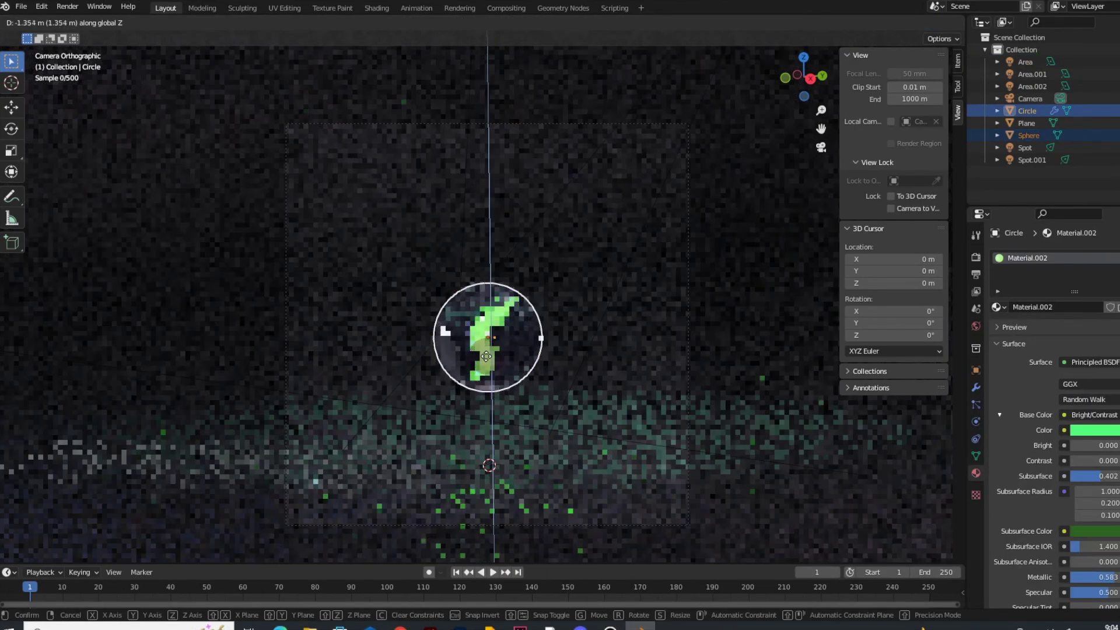
pyautogui.click(487, 356)
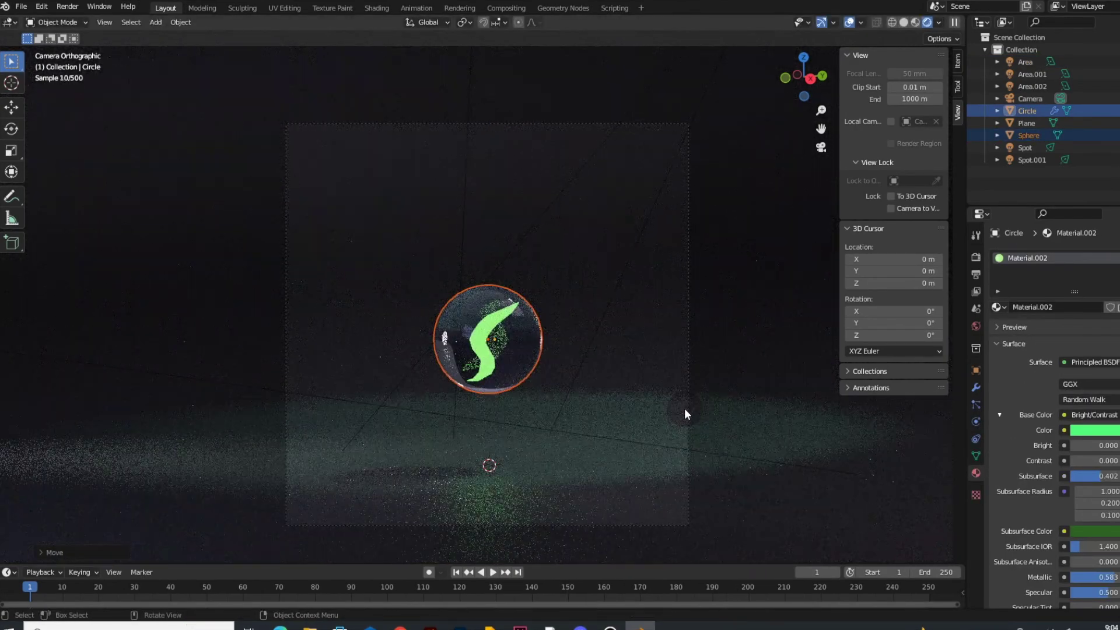
pyautogui.press('g')
pyautogui.press('z')
pyautogui.click(694, 438)
# - Lock the camera to the view and shift the framing around the sphere and the lit floor
pyautogui.click(891, 209)
pyautogui.keyDown('shift'); pyautogui.moveTo(618, 374); pyautogui.dragTo(635, 404, button='middle'); pyautogui.keyUp('shift')
pyautogui.scroll(1, 635, 405)
pyautogui.scroll(-1, 632, 386)
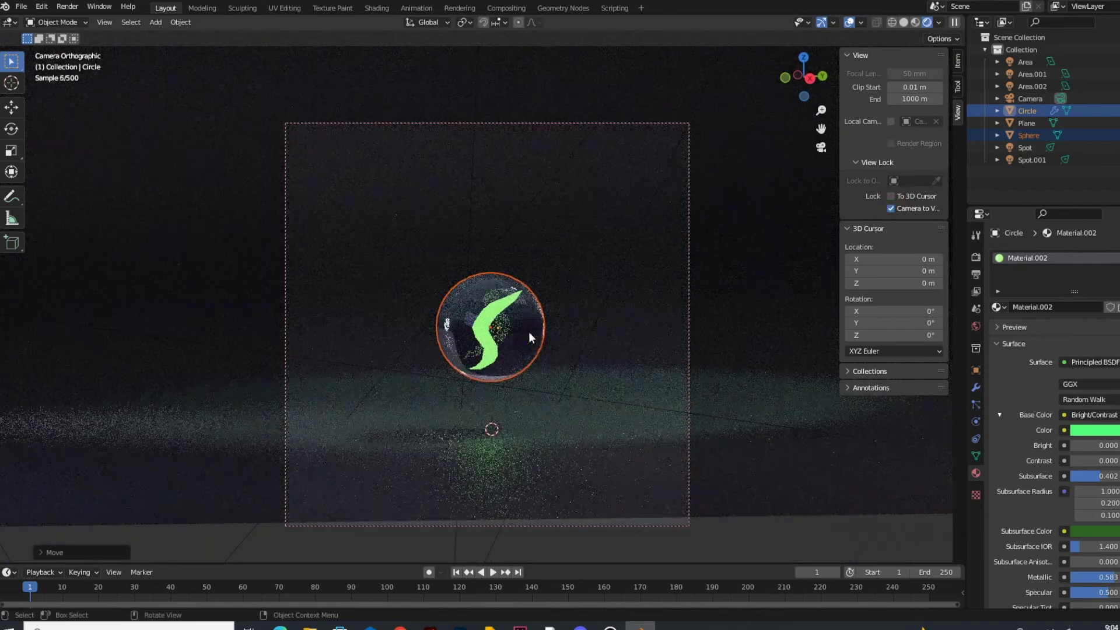
# - Raise the sphere and the wavy strip along the Z axis and tighten the camera framing slightly around them
pyautogui.press('g')
pyautogui.press('z')
pyautogui.click(608, 442)
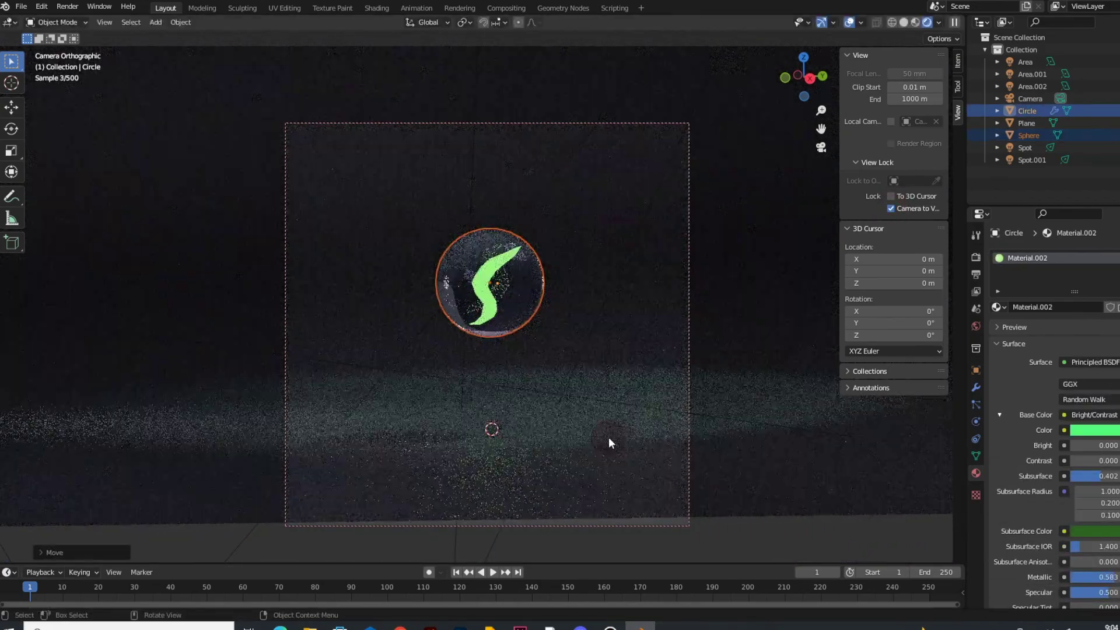
pyautogui.scroll(1, 612, 408)
pyautogui.scroll(-1, 621, 428)
pyautogui.scroll(1, 621, 431)
# - Lower the floor plane slightly along the Z axis
pyautogui.click(621, 432)
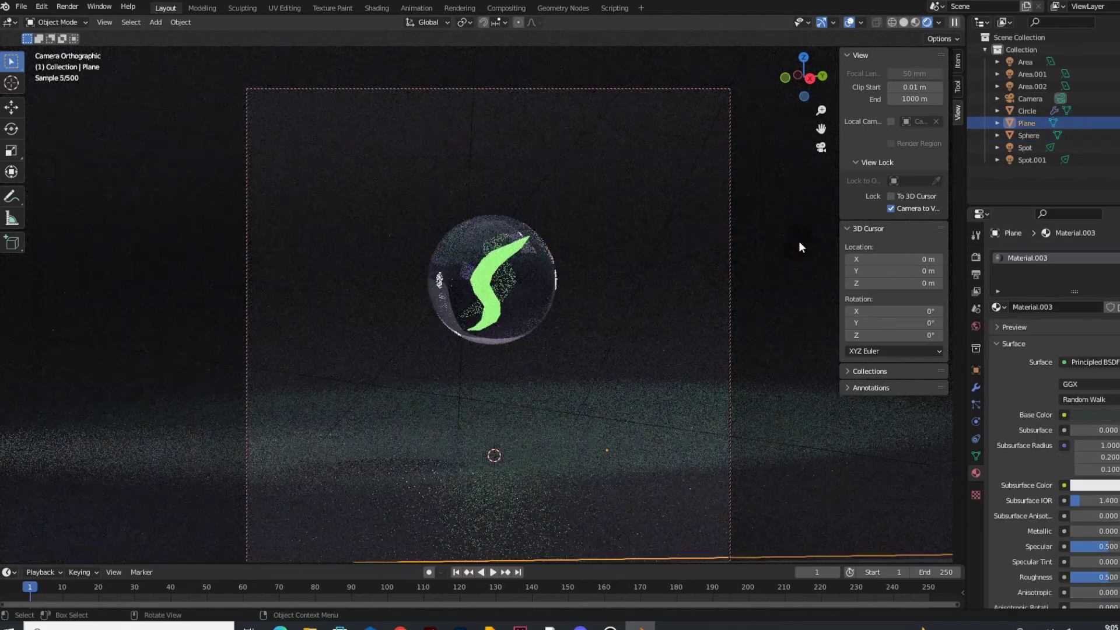
pyautogui.press('g')
pyautogui.press('z')
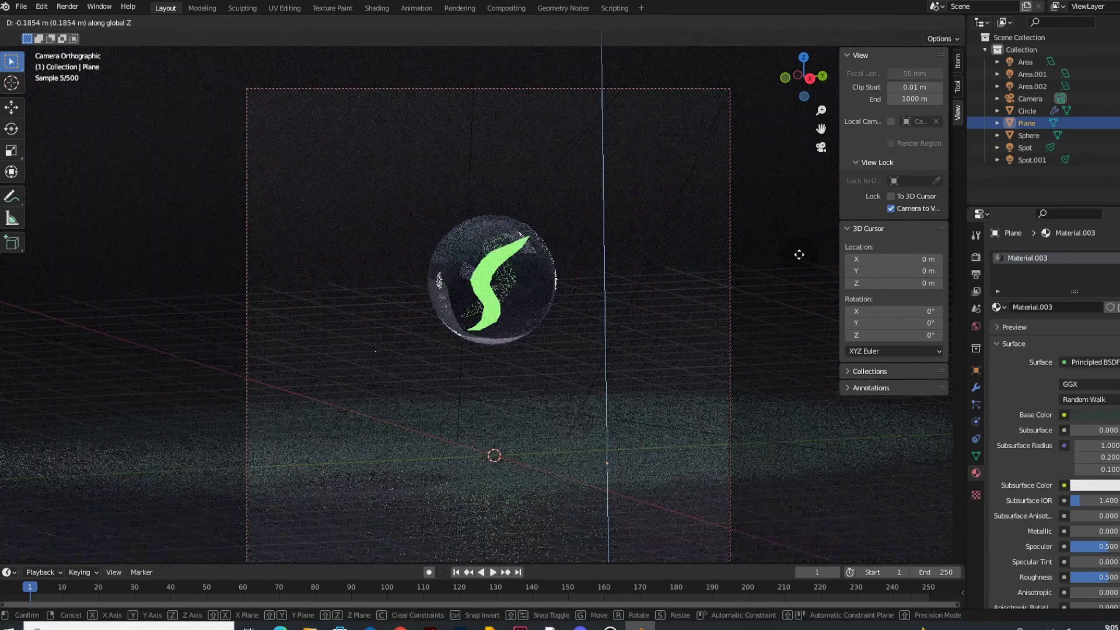
pyautogui.click(722, 478)
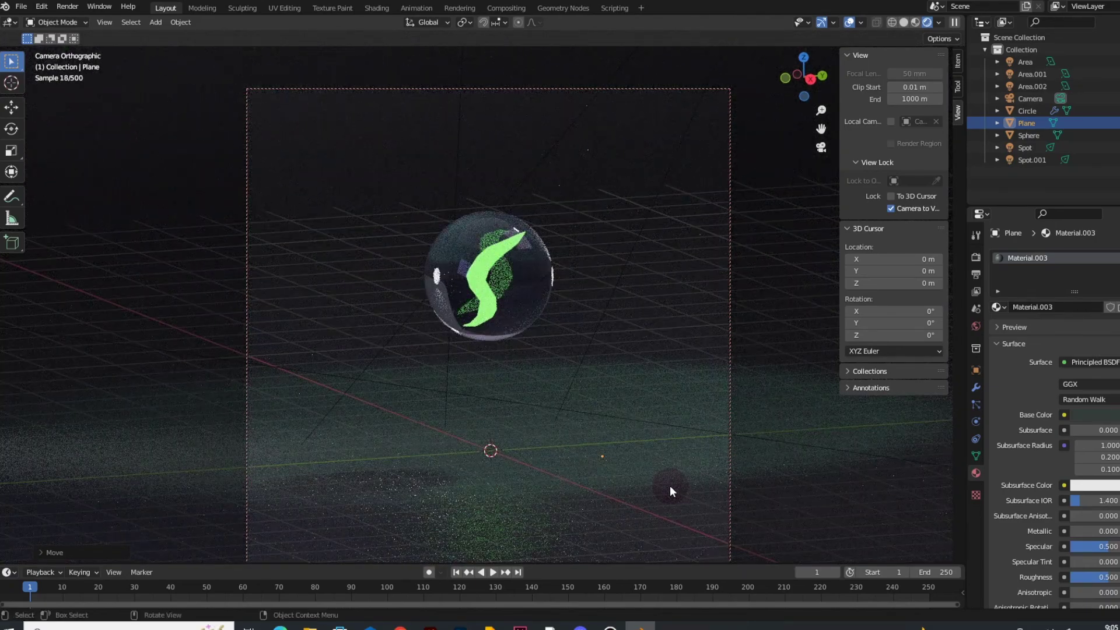
# - Save the blend file and render the still image from the camera
pyautogui.hotkey('ctrl', 's')
pyautogui.click(76, 6)
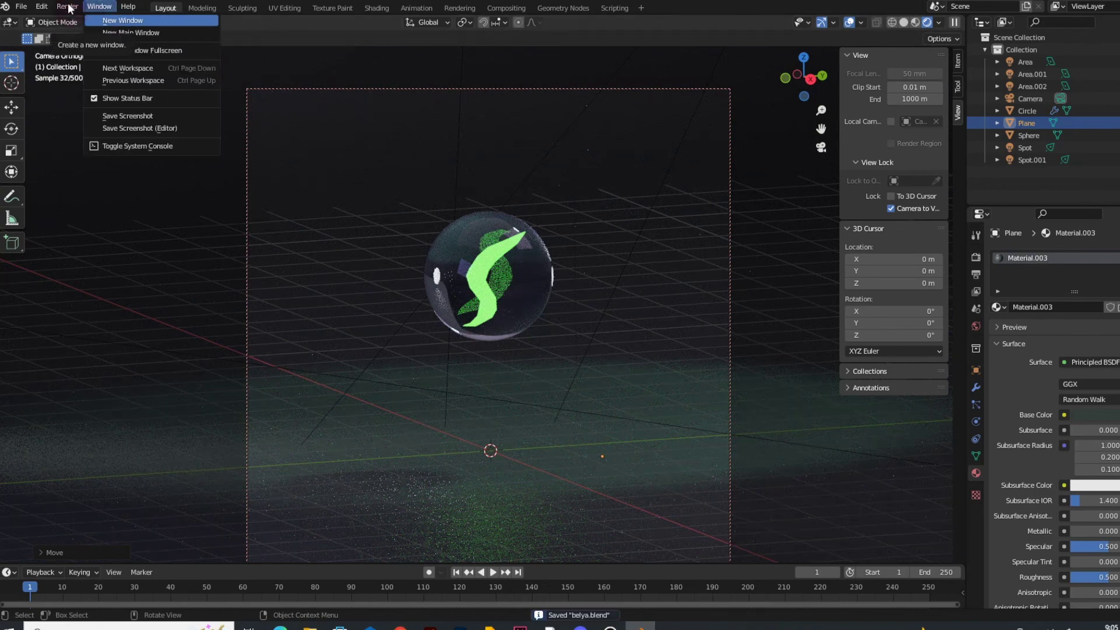
pyautogui.click(85, 20)
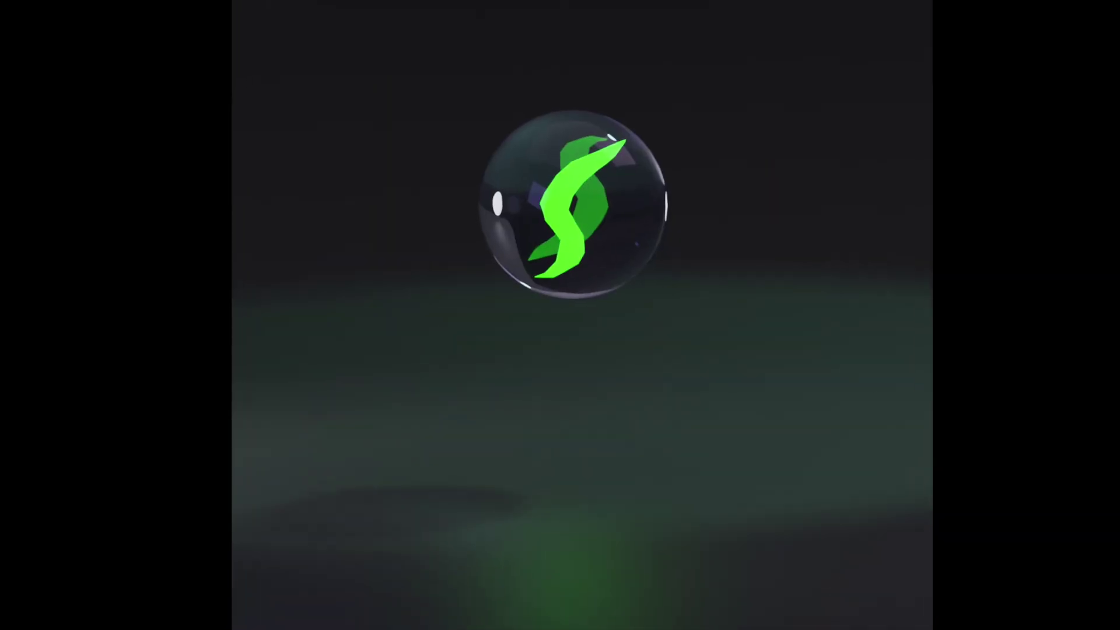